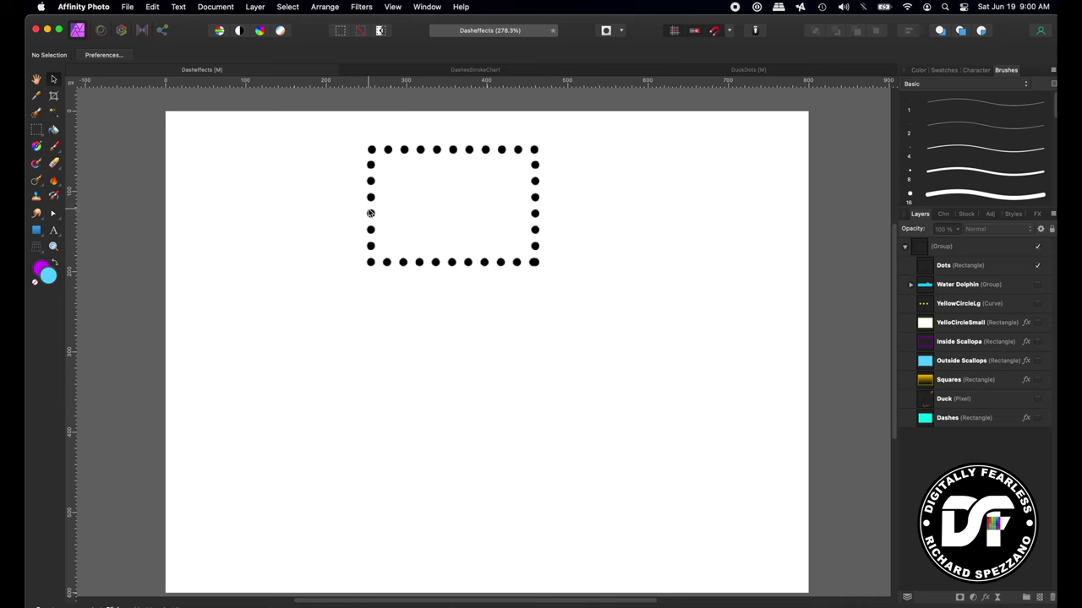
- Select the dotted rectangle group in the Dasheffects document
click(370, 213)
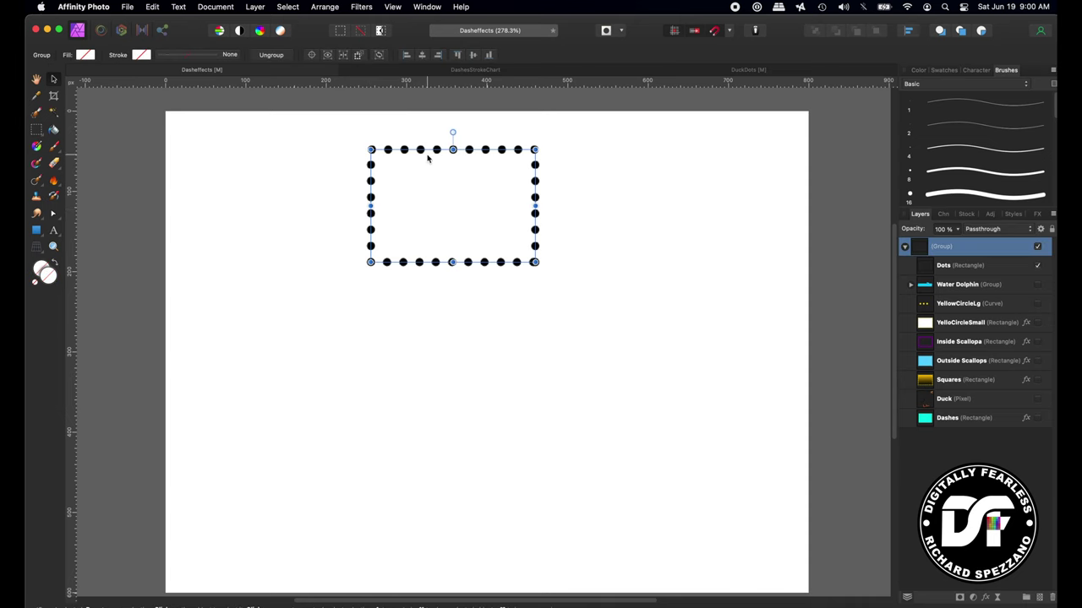
- Centre the dotted rectangle and show its Dots rectangle's stroke settings (10.1 pt, dash 0 2 0 0)
drag(422, 151, 453, 260)
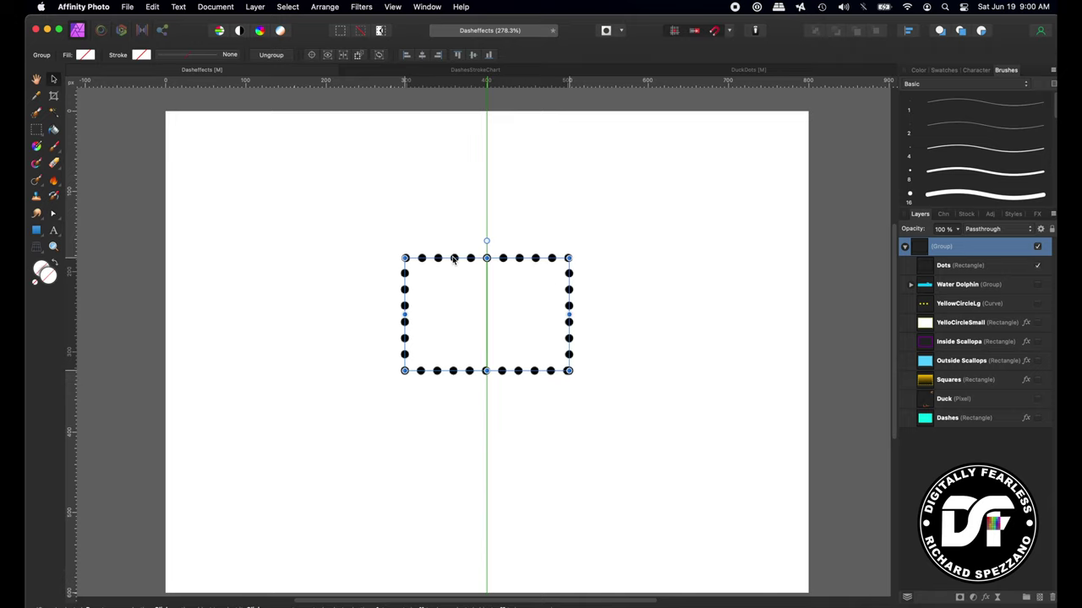
double_click(453, 258)
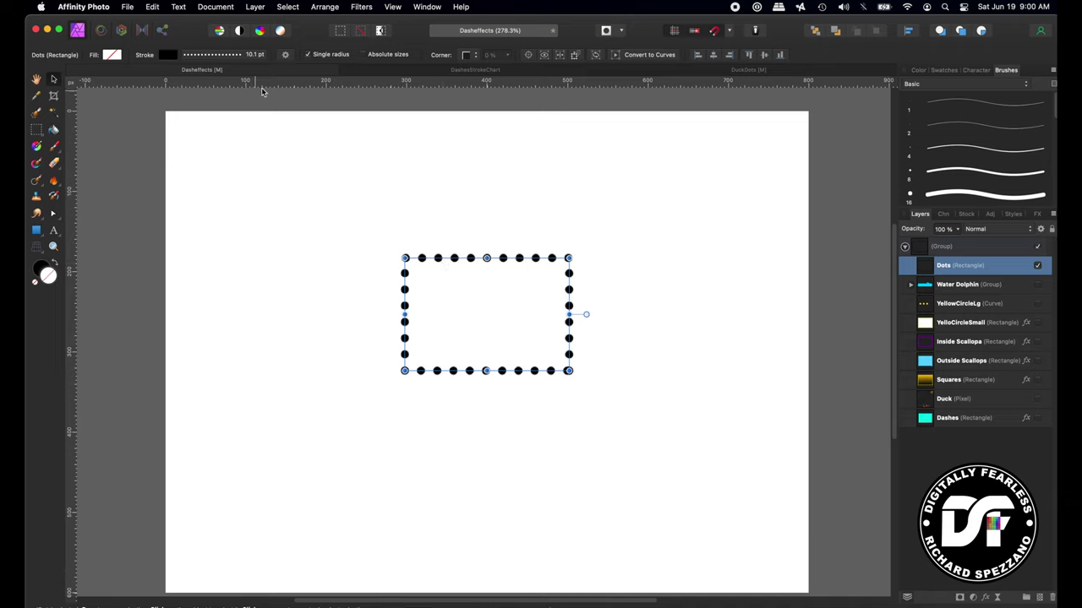
click(204, 56)
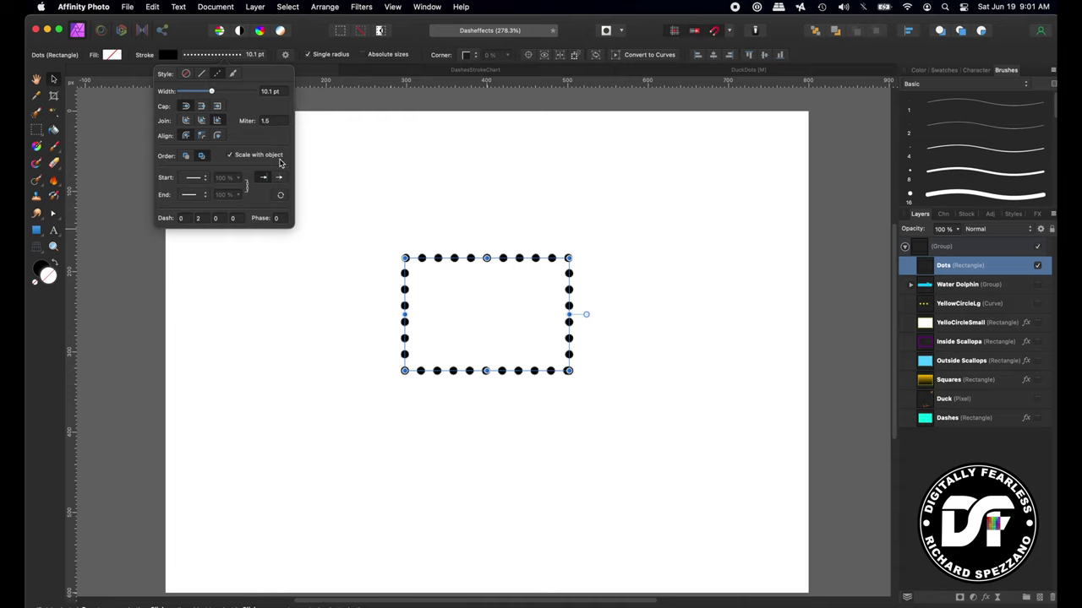
- Try dash values 4 and 2, return to dash 0 2 0 0, and set the stroke width to 15 pt
click(198, 218)
text(4)
key(Tab)
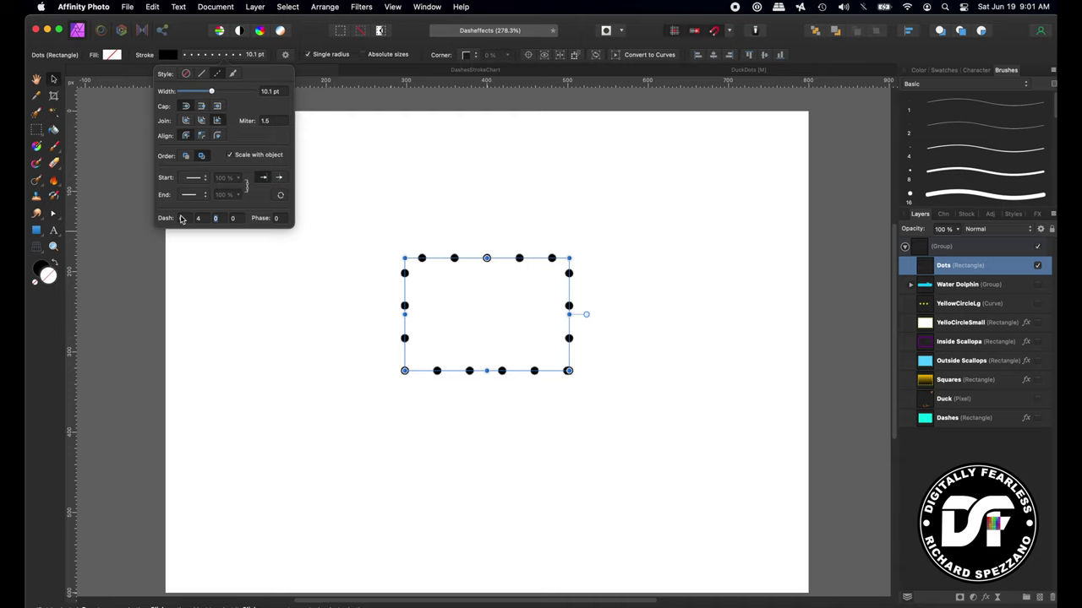
click(231, 217)
text(2)
click(215, 220)
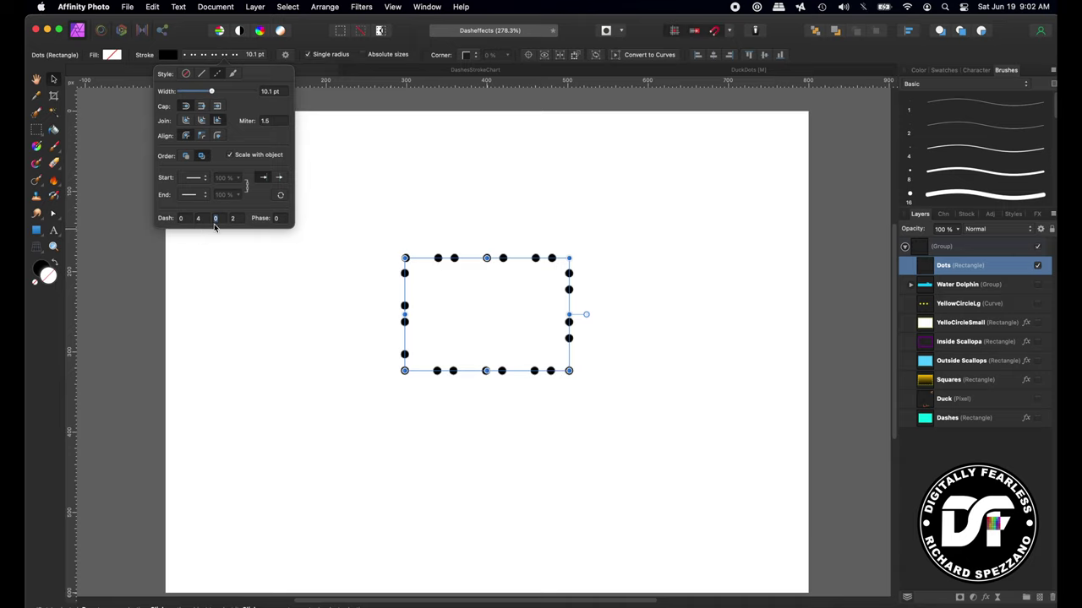
click(233, 219)
click(200, 219)
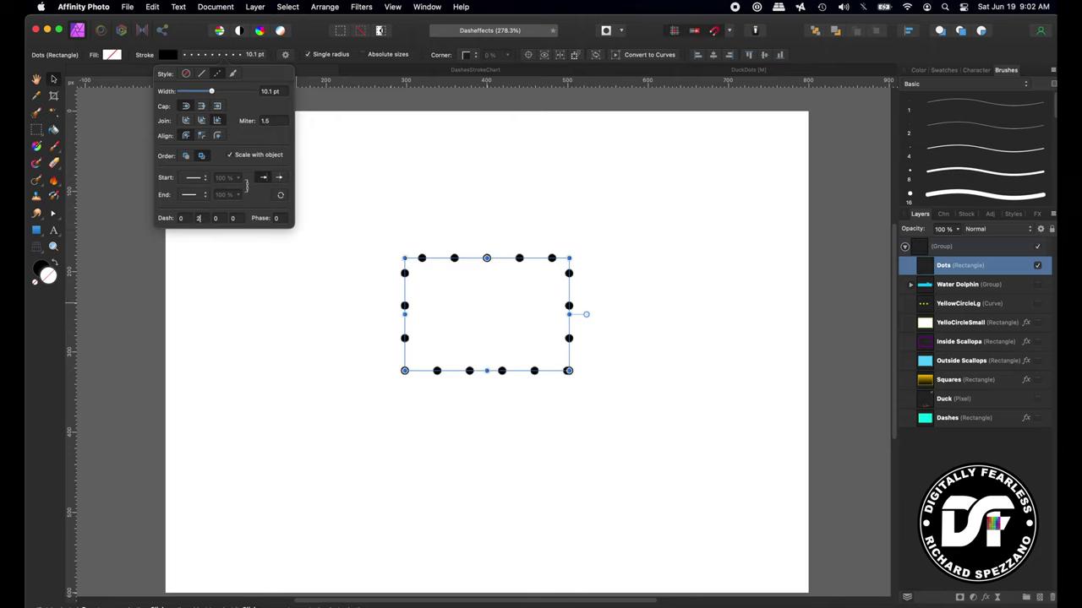
click(221, 218)
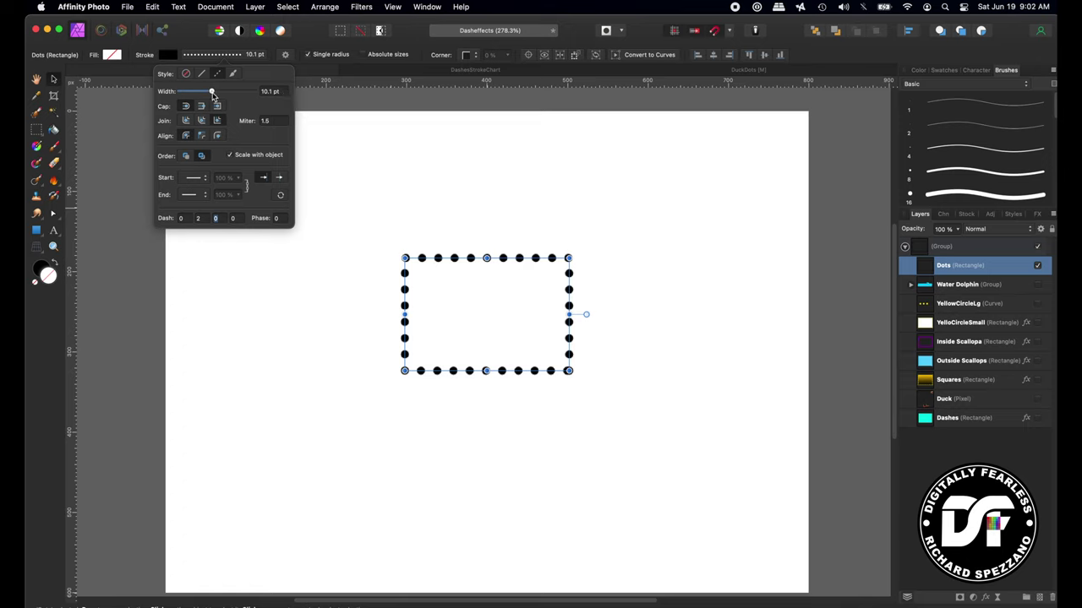
drag(211, 94, 216, 95)
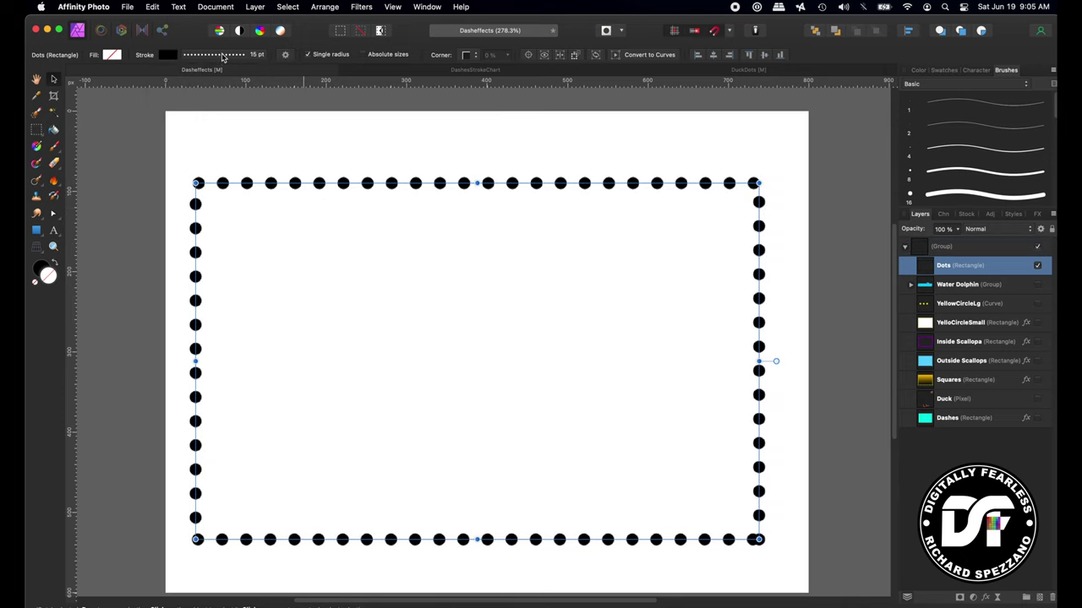
- Resize the dotted rectangle twice to see the dots respace, then delete it and show YellowCircleLg
click(224, 56)
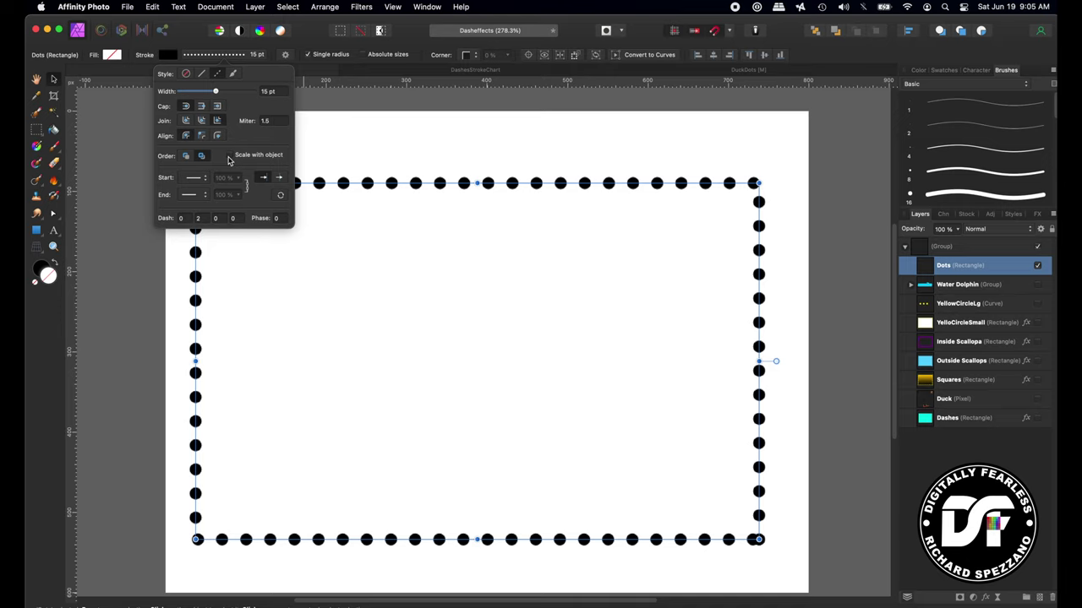
mouse_move(754, 182)
mouse_down()
mouse_move(529, 296)
mouse_move(698, 237)
mouse_move(448, 403)
mouse_move(738, 220)
mouse_up()
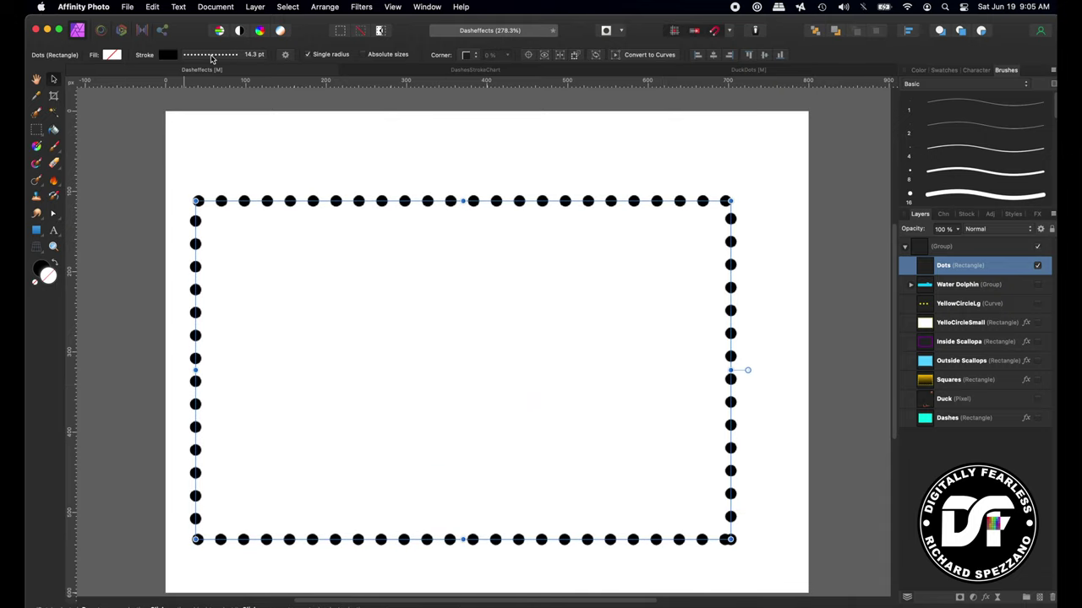
click(215, 56)
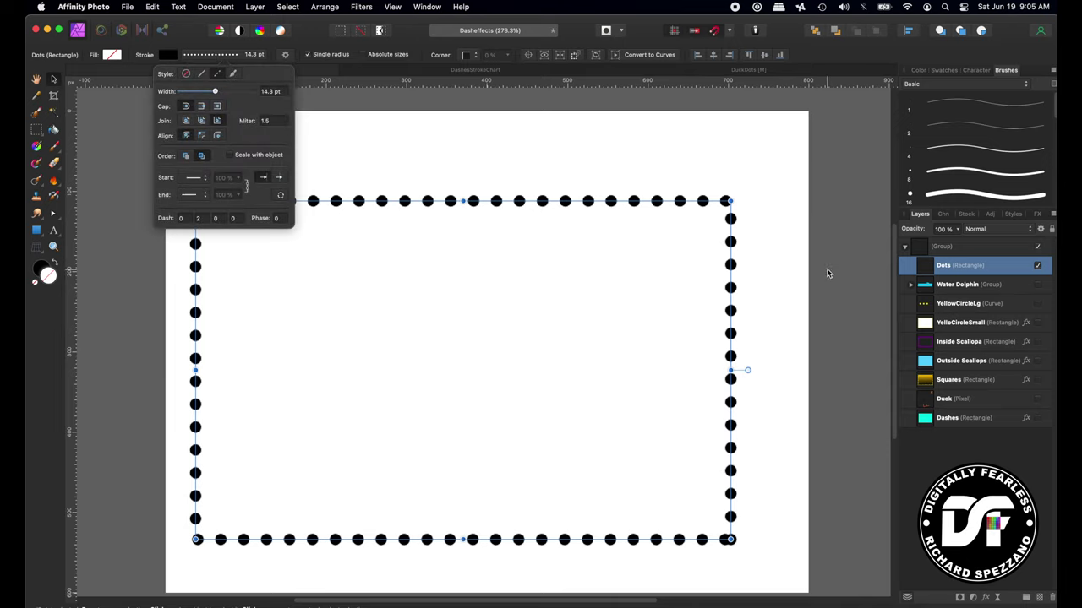
mouse_move(731, 200)
mouse_down()
mouse_move(654, 278)
mouse_move(476, 374)
mouse_move(285, 431)
mouse_move(442, 380)
mouse_move(692, 234)
mouse_move(732, 193)
mouse_move(326, 411)
mouse_move(250, 469)
mouse_move(285, 449)
mouse_move(572, 382)
mouse_move(743, 202)
mouse_move(703, 229)
mouse_up()
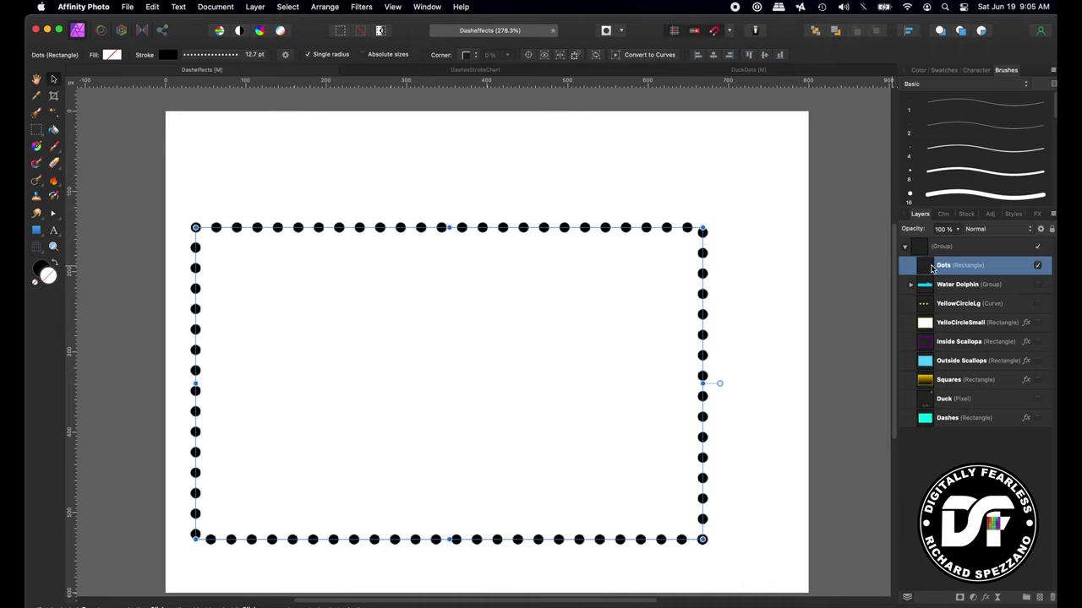
key(Delete)
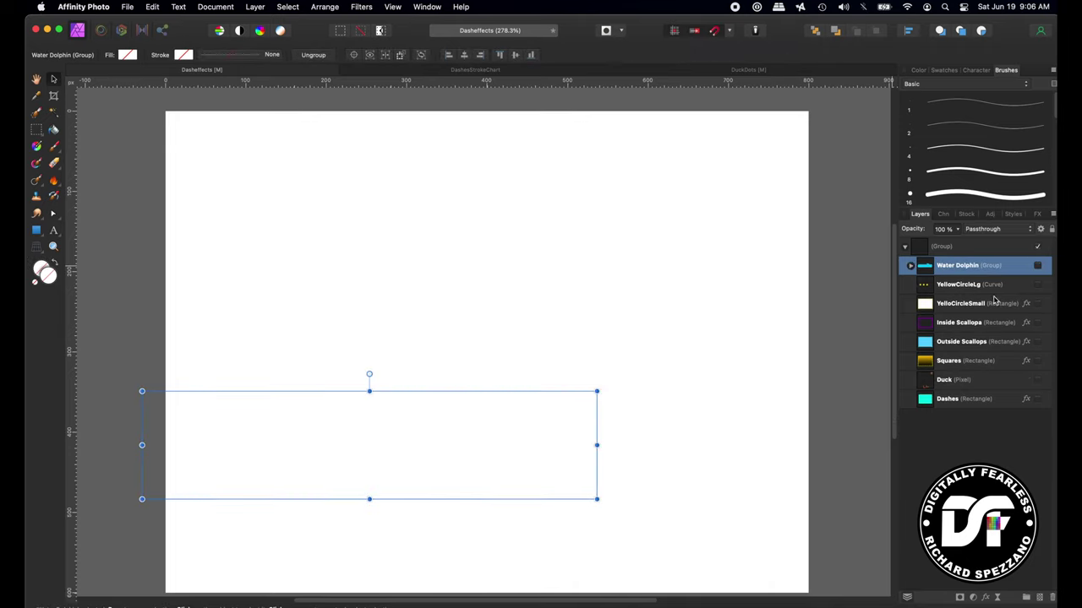
click(1036, 286)
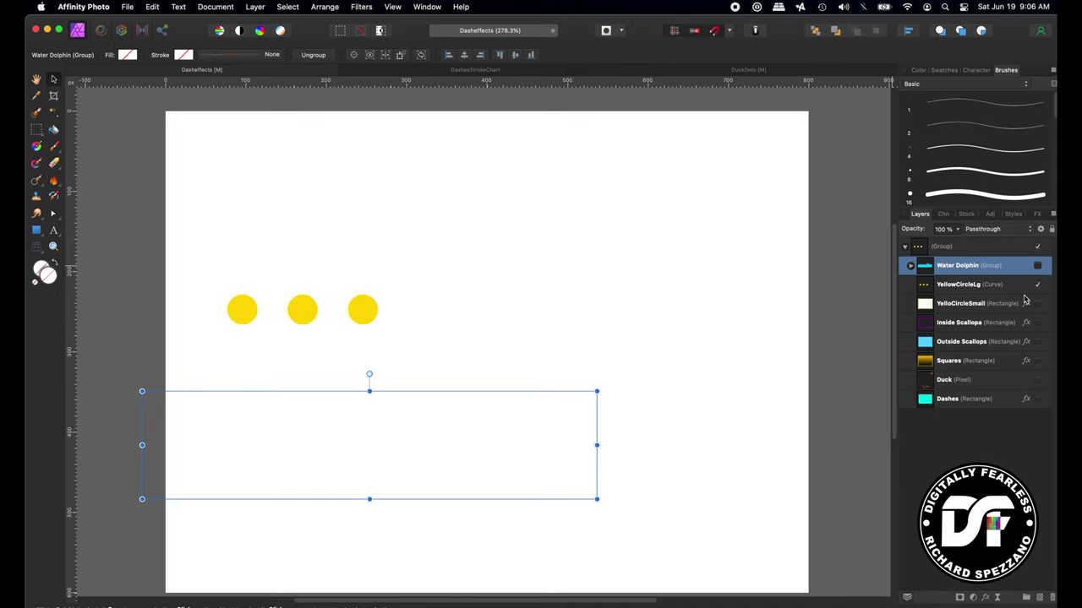
- Select the yellow circles group and start a straight Pen line above the three circles
key(super+d)
click(299, 313)
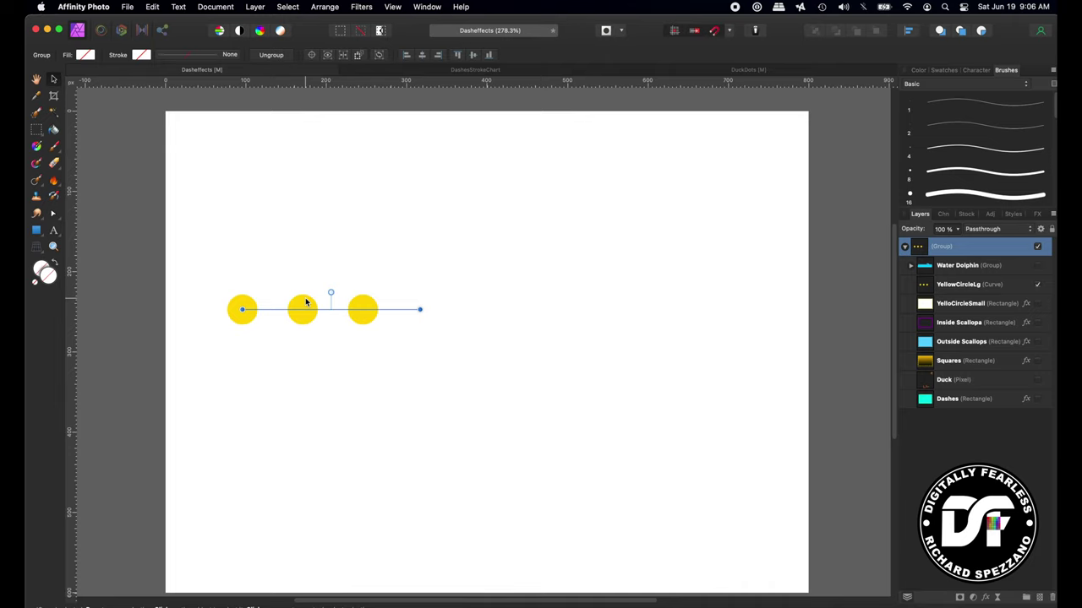
click(54, 216)
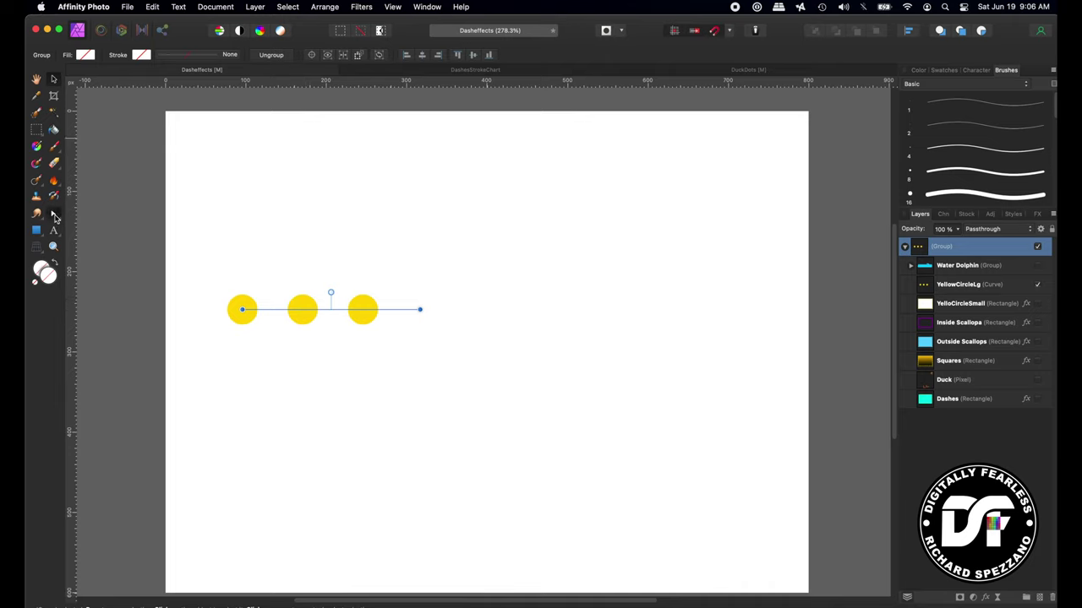
click(54, 217)
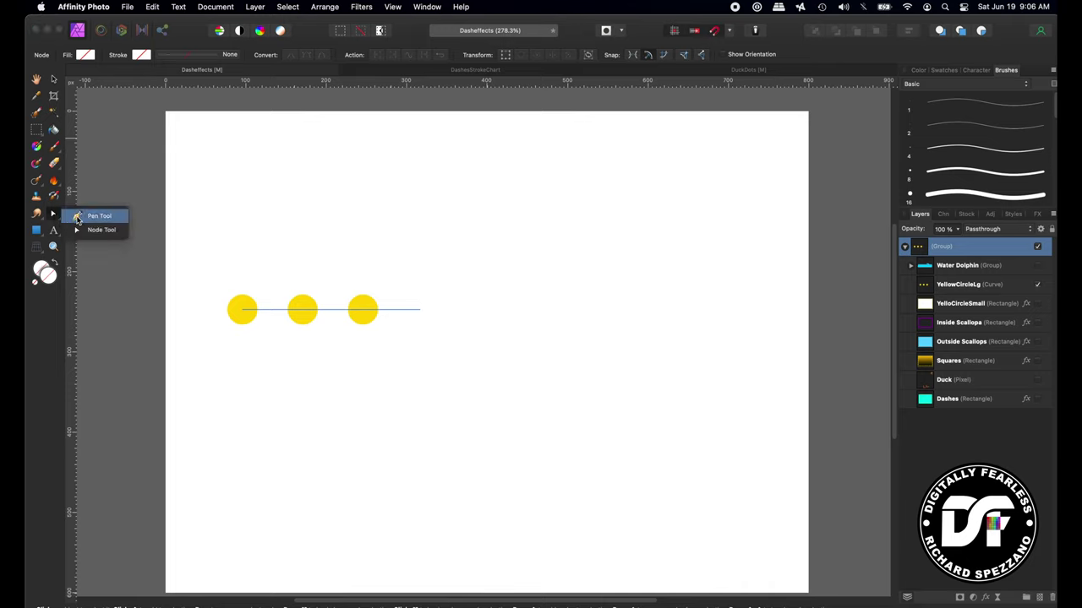
click(77, 217)
click(281, 228)
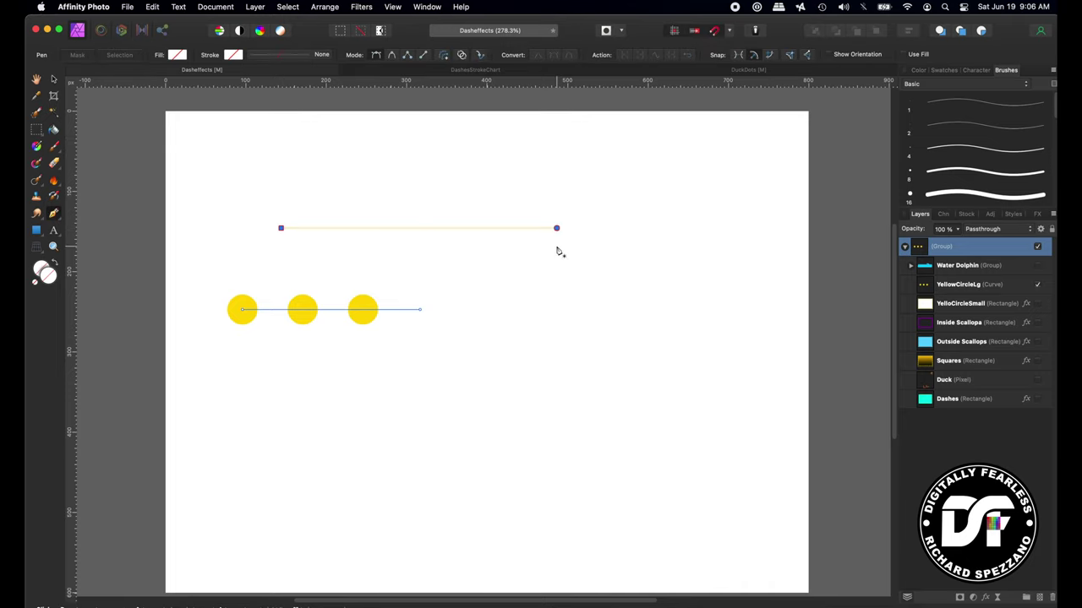
- Finish the line and give it a yellow 13 pt stroke
key(v)
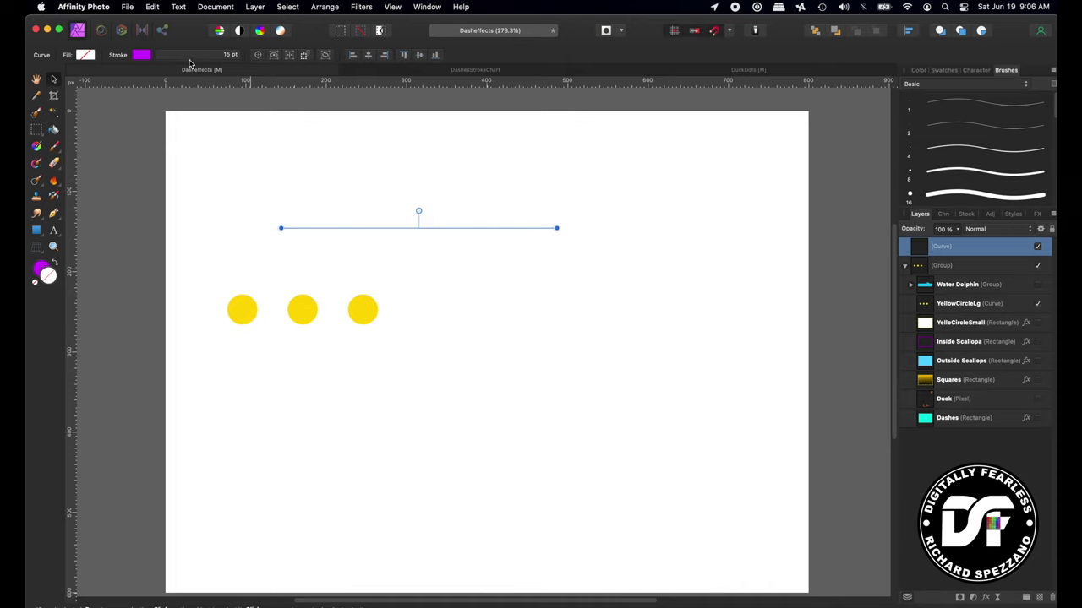
click(141, 56)
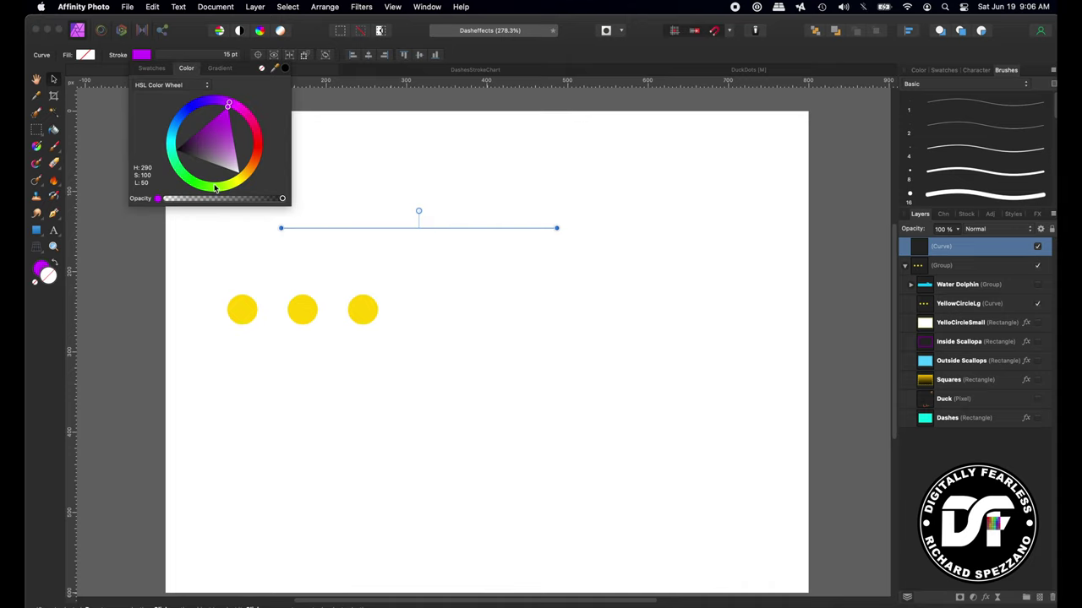
click(241, 183)
click(186, 54)
drag(193, 92, 186, 91)
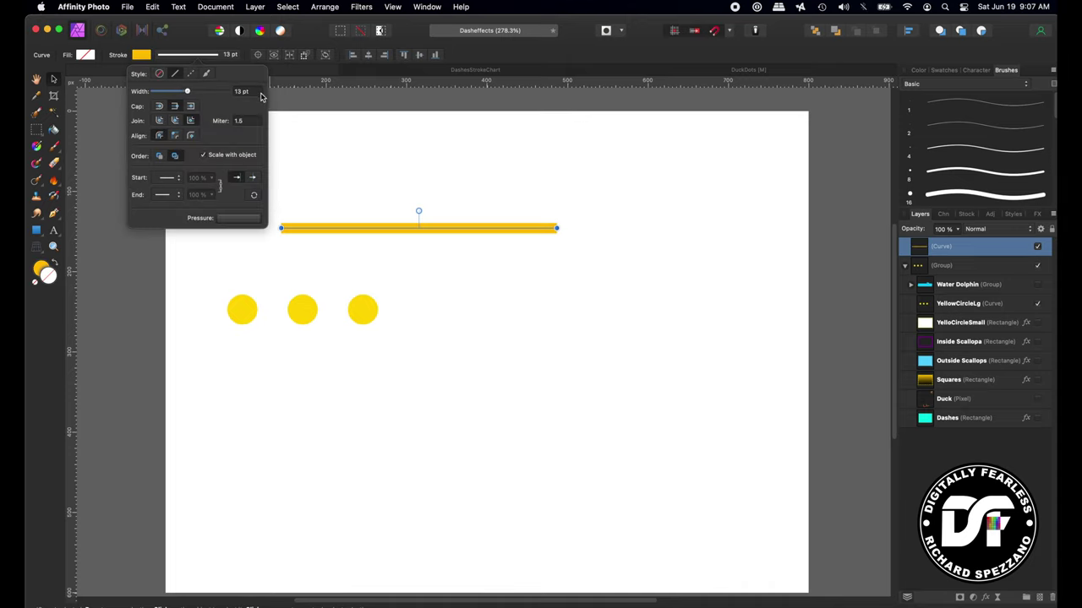
- Make the stroke dashed with round caps and thicken it to 35 pt dots
click(192, 74)
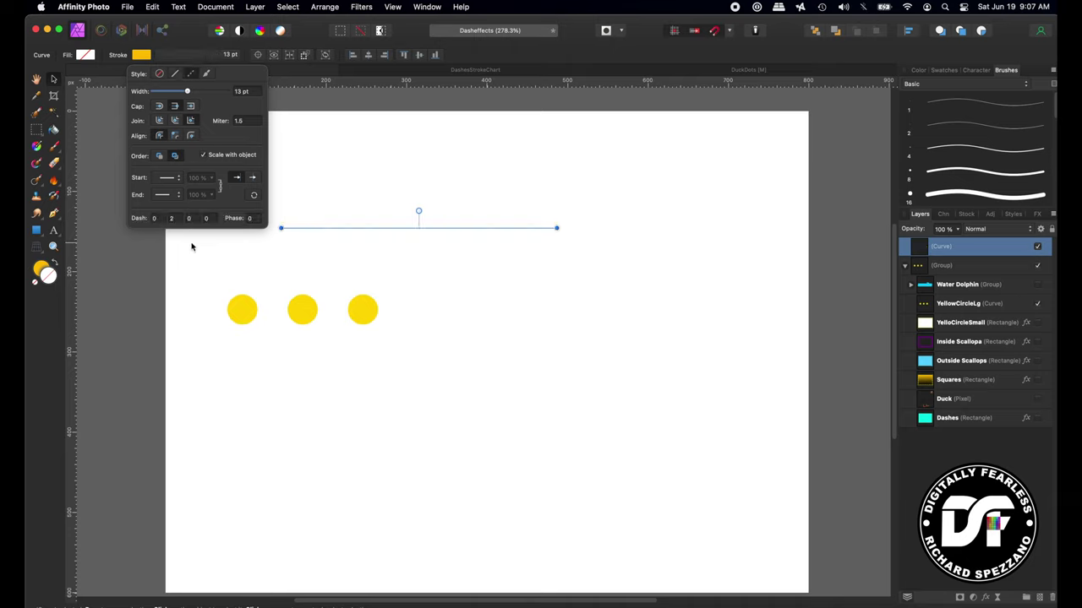
click(160, 106)
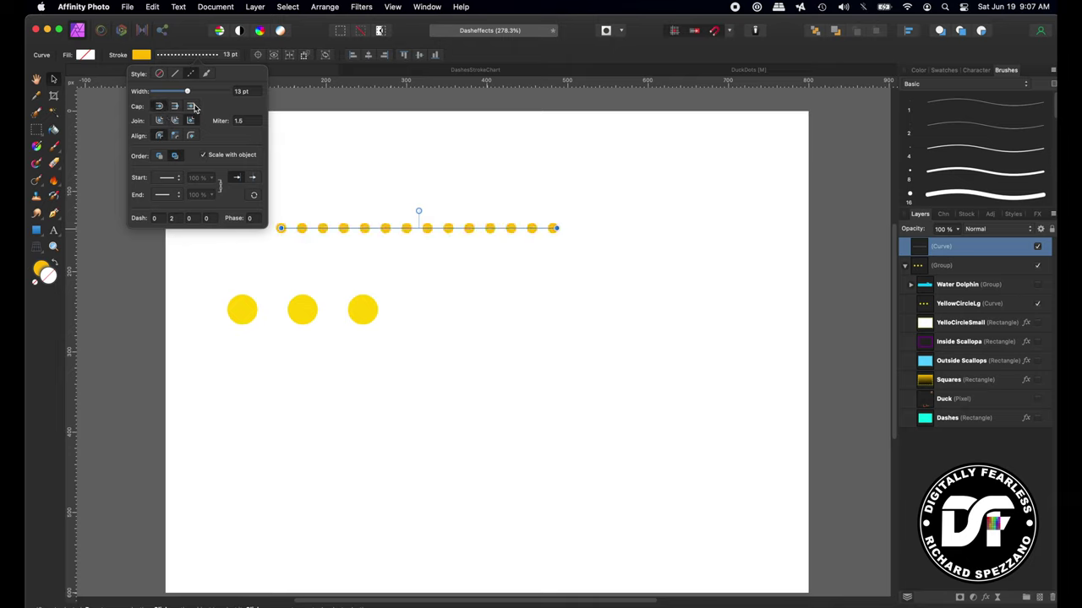
click(161, 107)
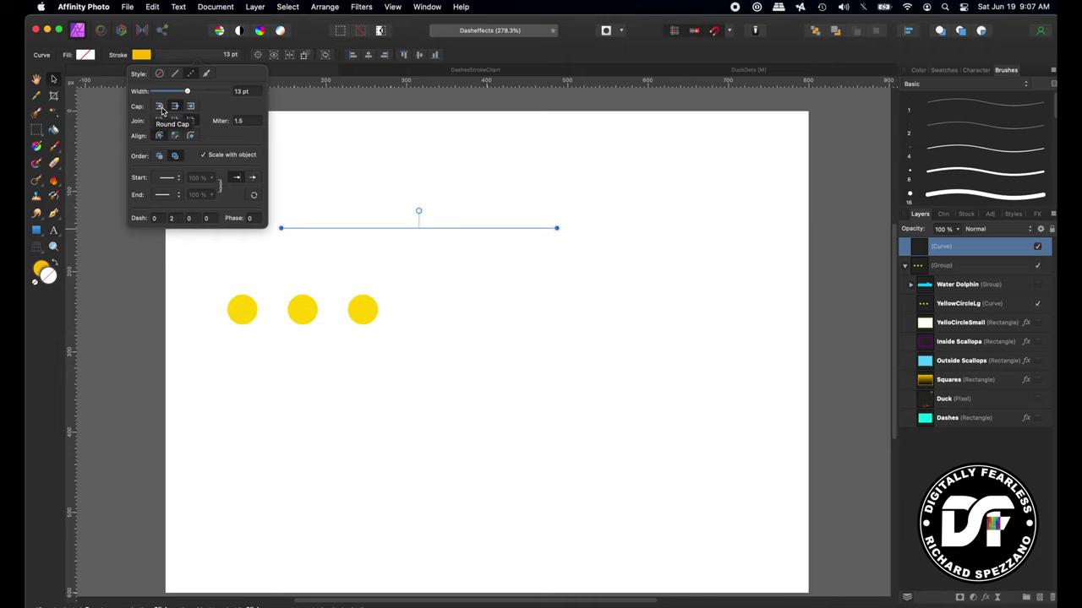
click(158, 108)
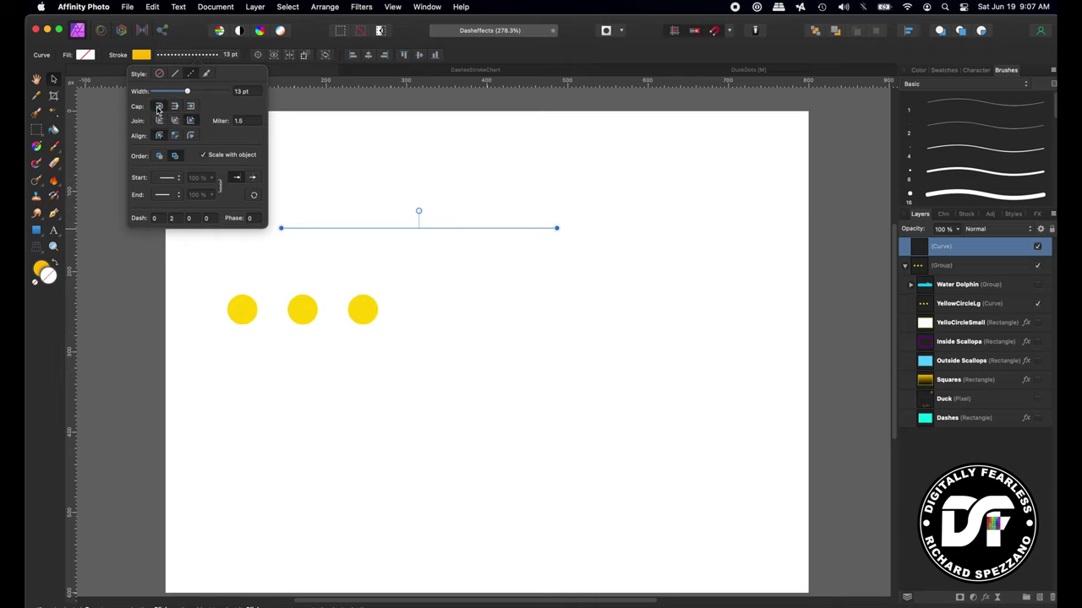
drag(187, 91, 207, 93)
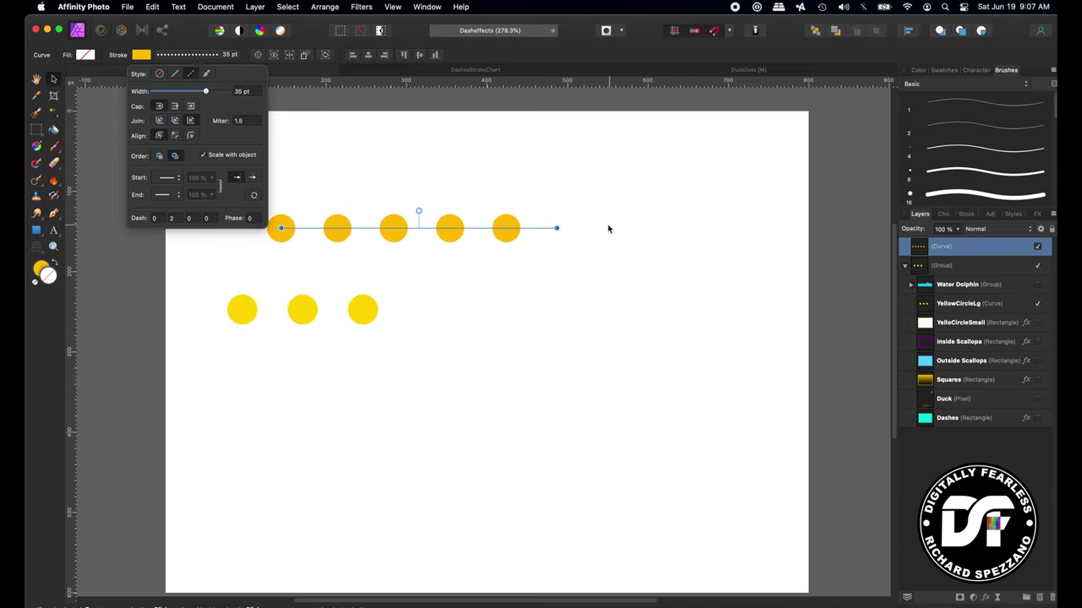
- Lengthen and tilt the dotted line to show seven evenly spaced dots
drag(53, 213, 77, 231)
drag(564, 229, 648, 224)
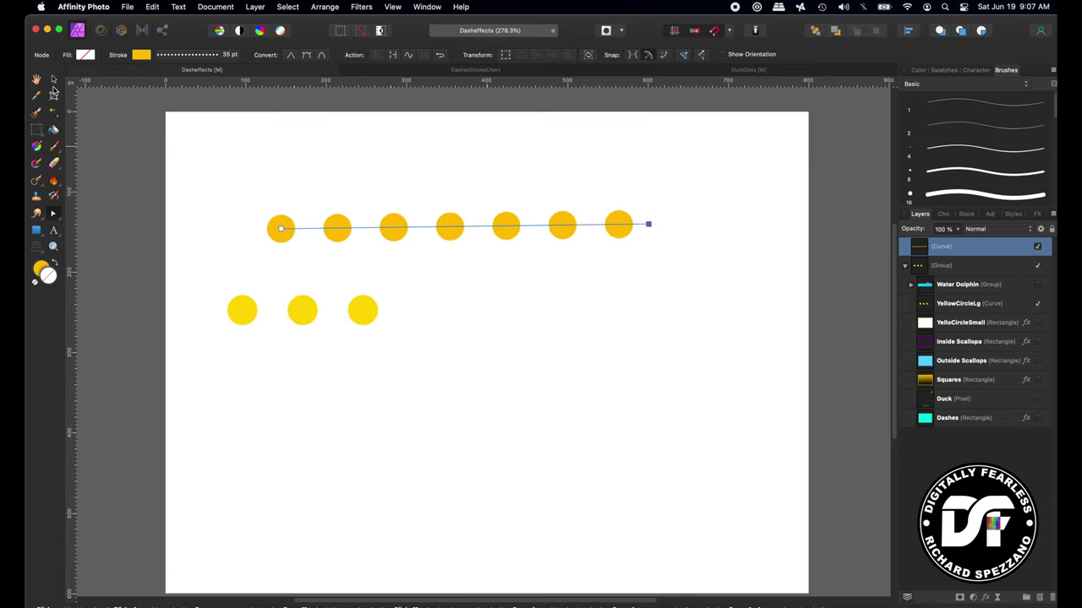
click(52, 80)
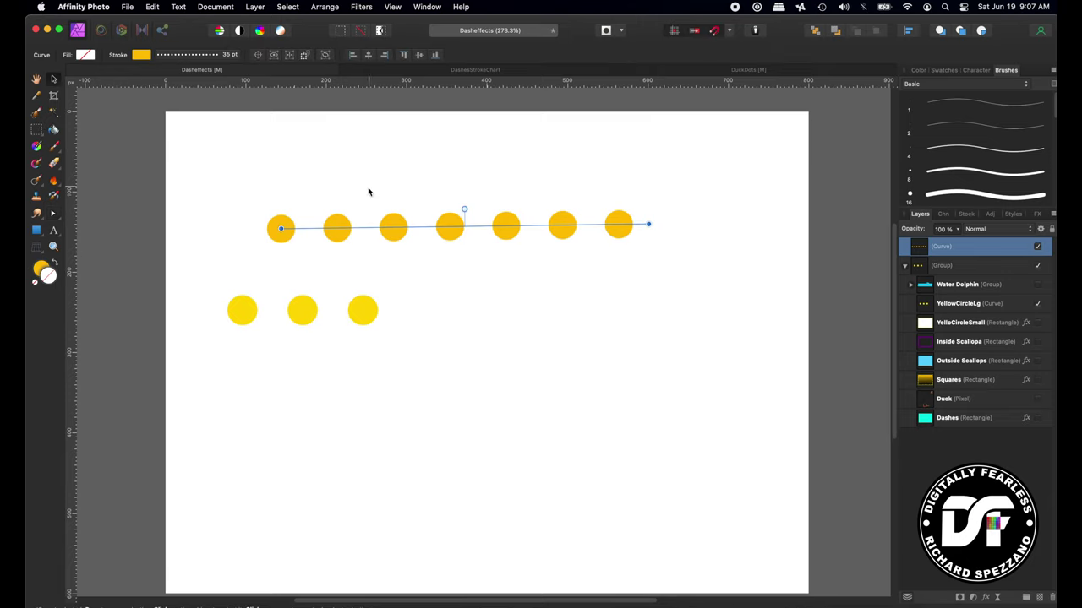
- Delete the dotted curve, hide YellowCircleLg, show YelloCircleSmall, and deselect everything
key(Delete)
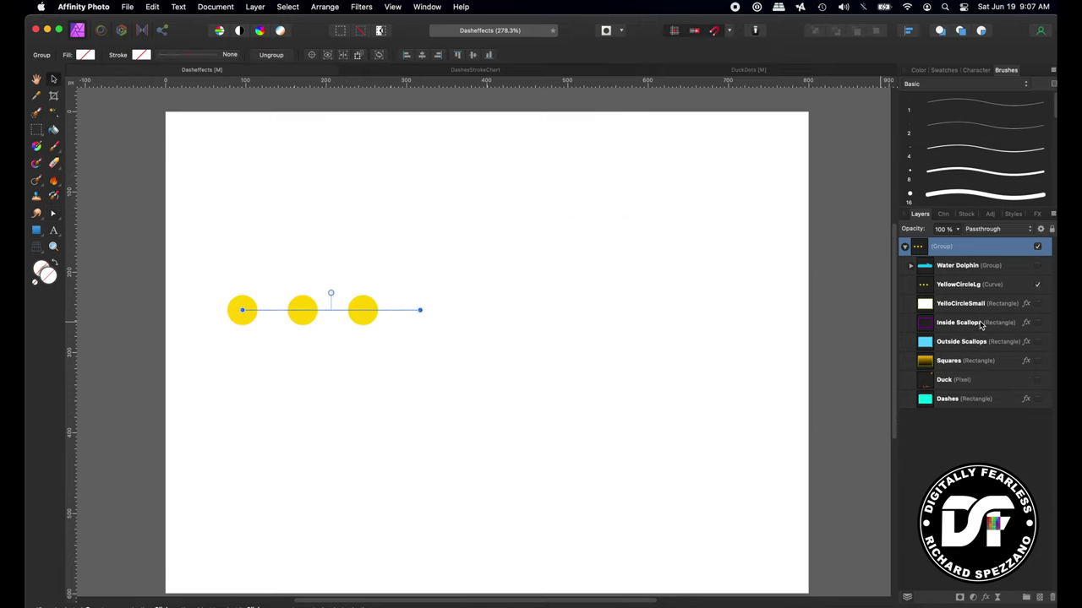
click(1037, 286)
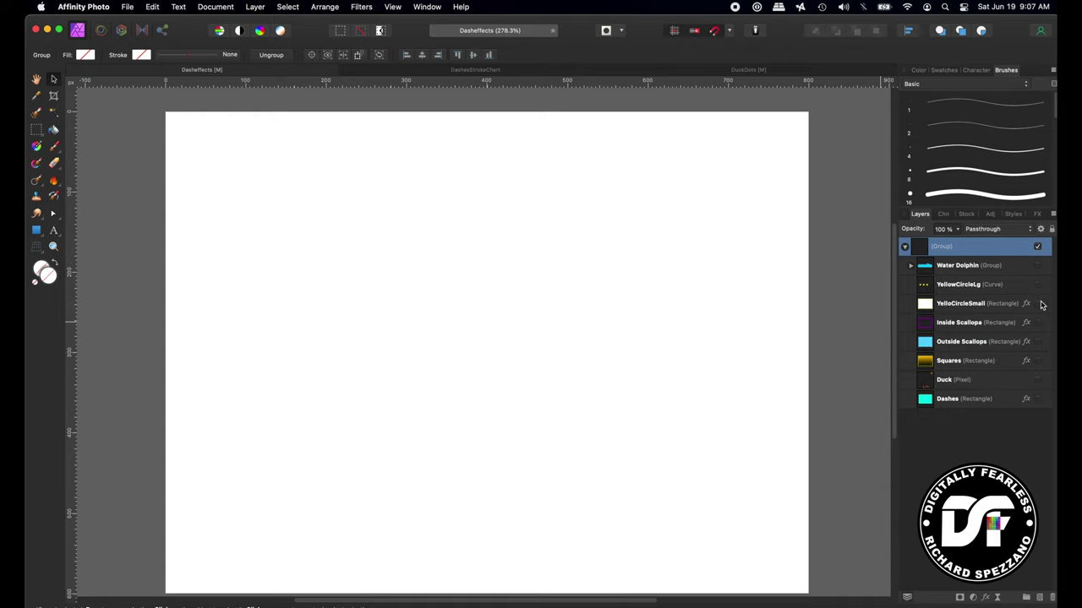
click(1038, 305)
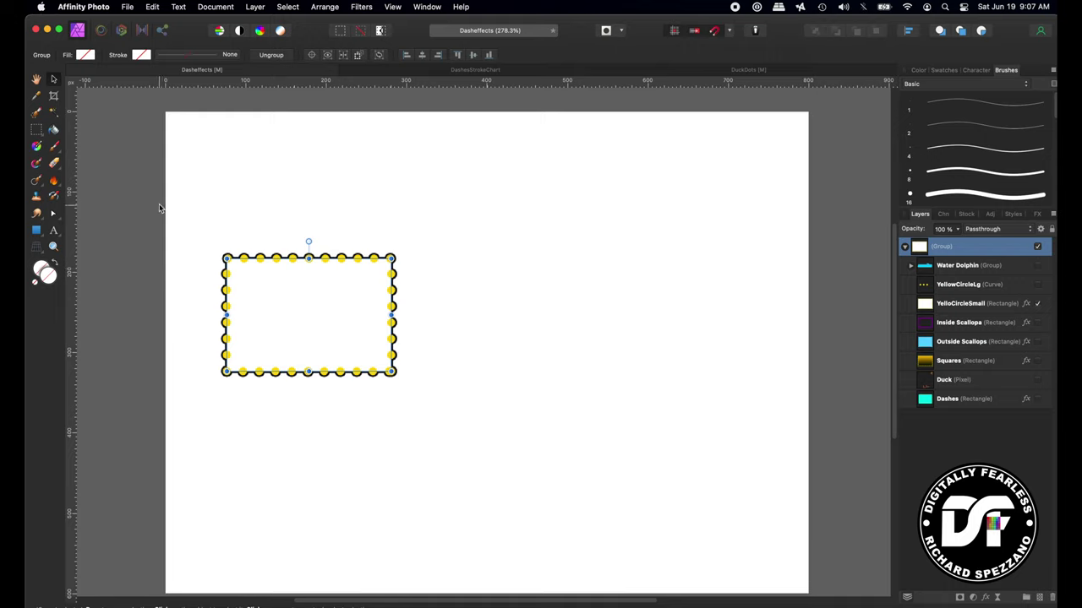
click(222, 222)
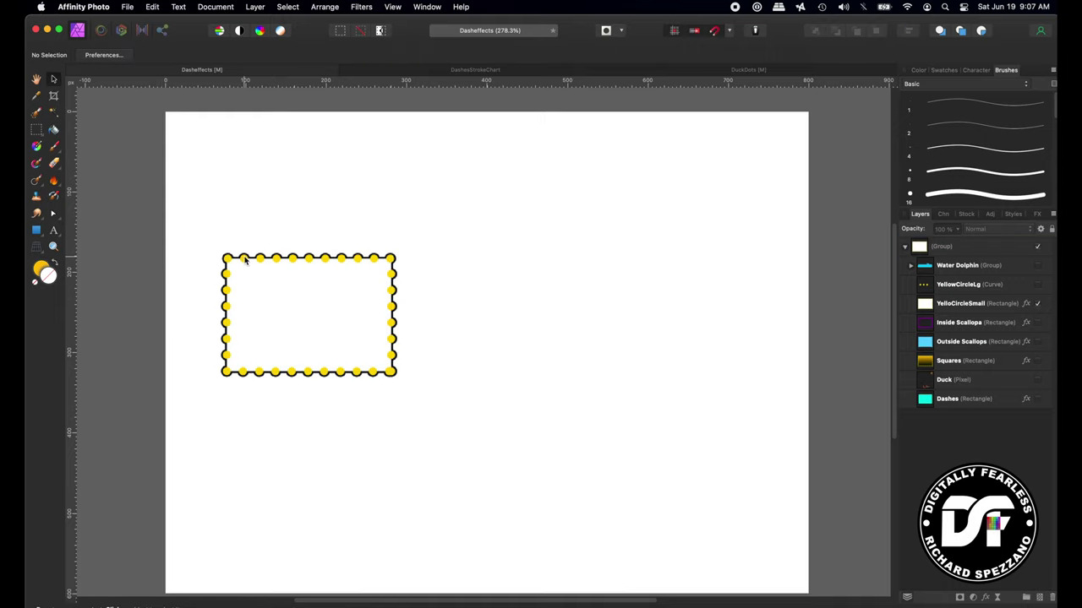
click(36, 232)
- Draw a new rectangle on the right with a thinner dotted stroke and dark red fill
mouse_move(471, 186)
mouse_down()
mouse_move(533, 256)
mouse_move(750, 356)
mouse_up()
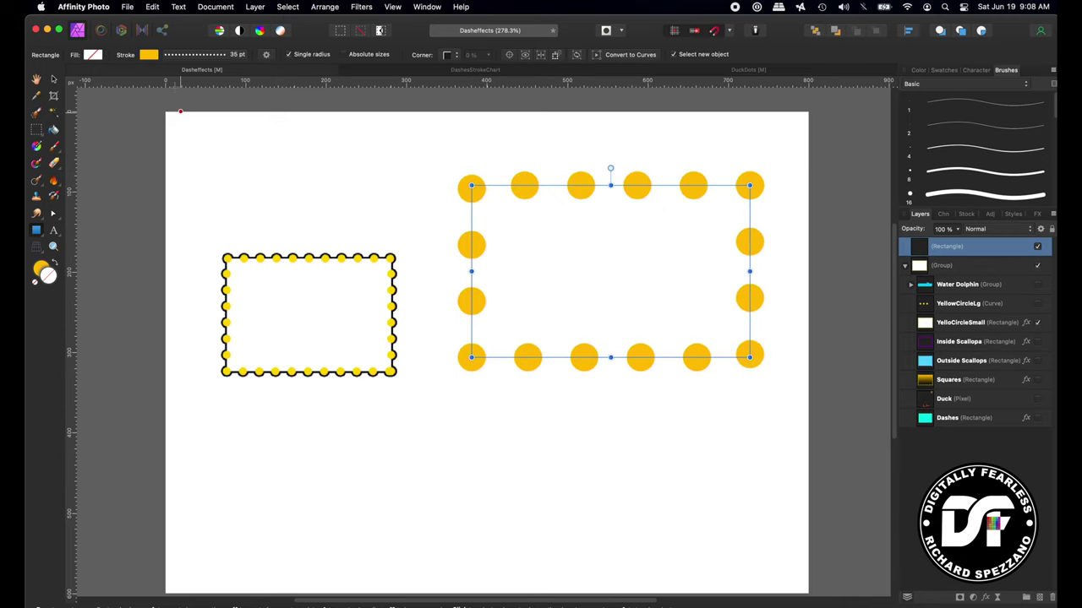
click(196, 56)
drag(212, 90, 198, 91)
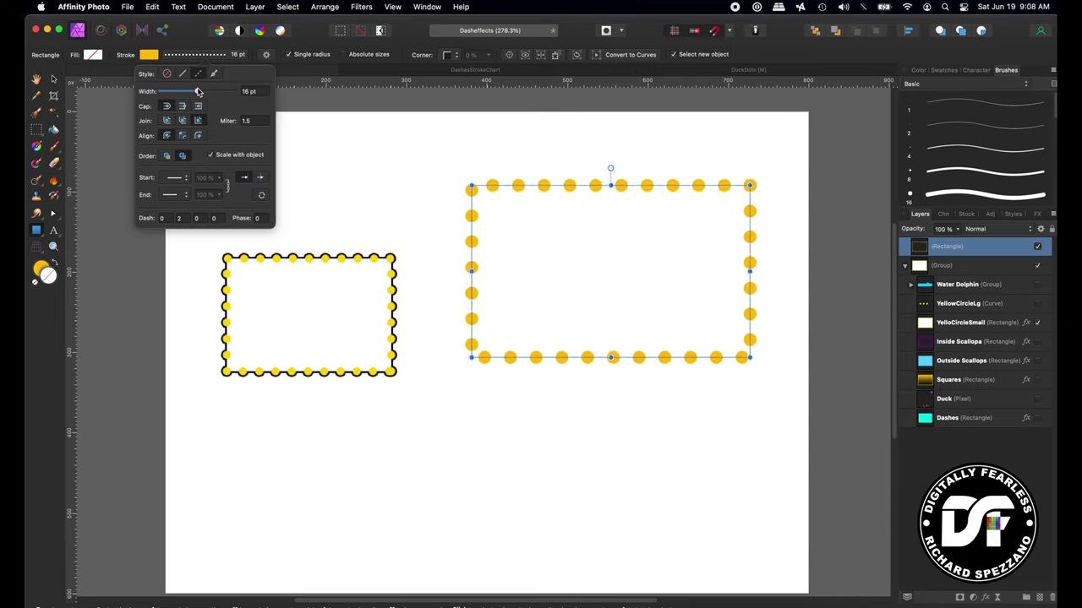
click(89, 55)
mouse_move(145, 145)
mouse_down()
mouse_move(147, 178)
mouse_move(164, 140)
mouse_up()
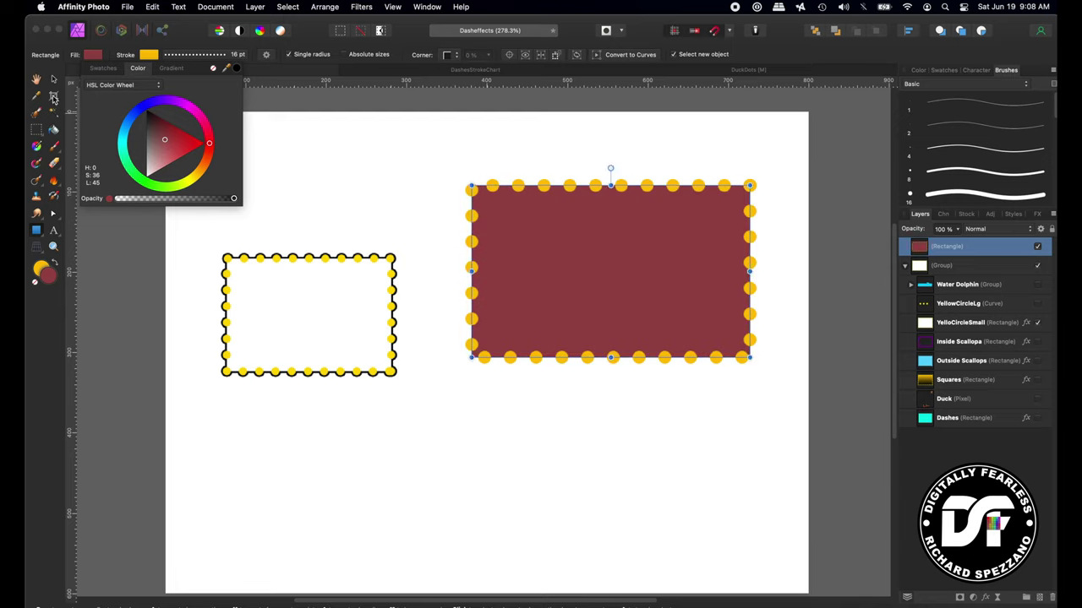
- Put the yellow dots in front of the fill, enlarge the rectangle, and fill it white
click(182, 56)
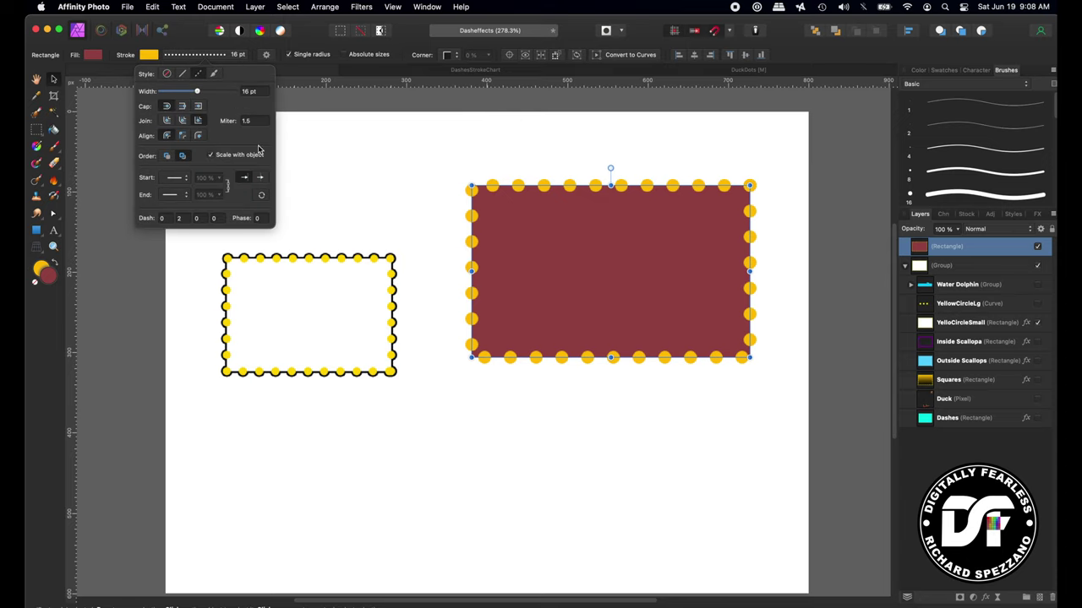
click(168, 159)
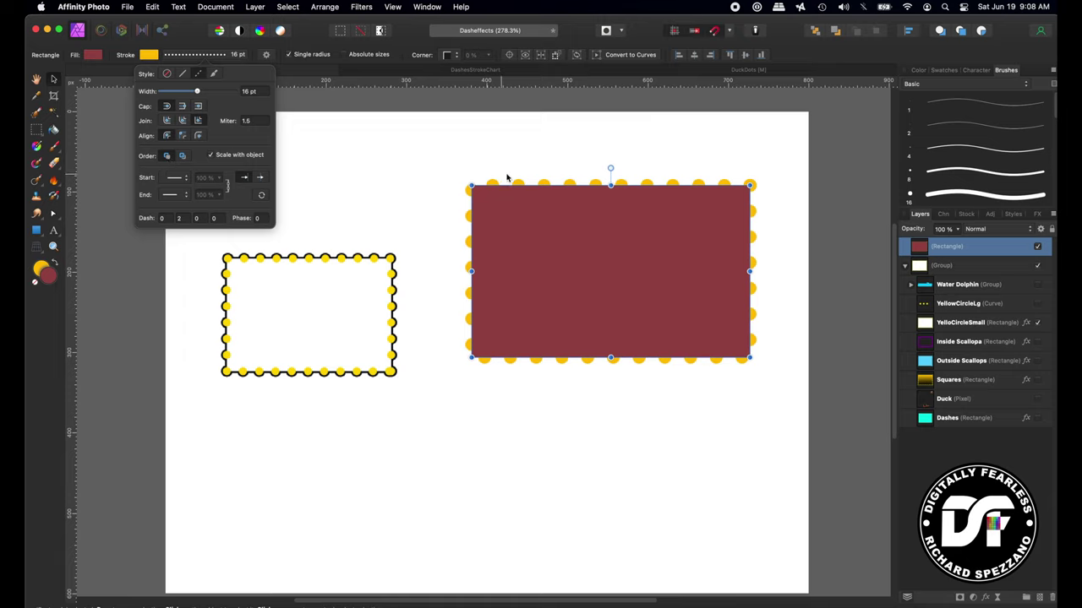
click(183, 158)
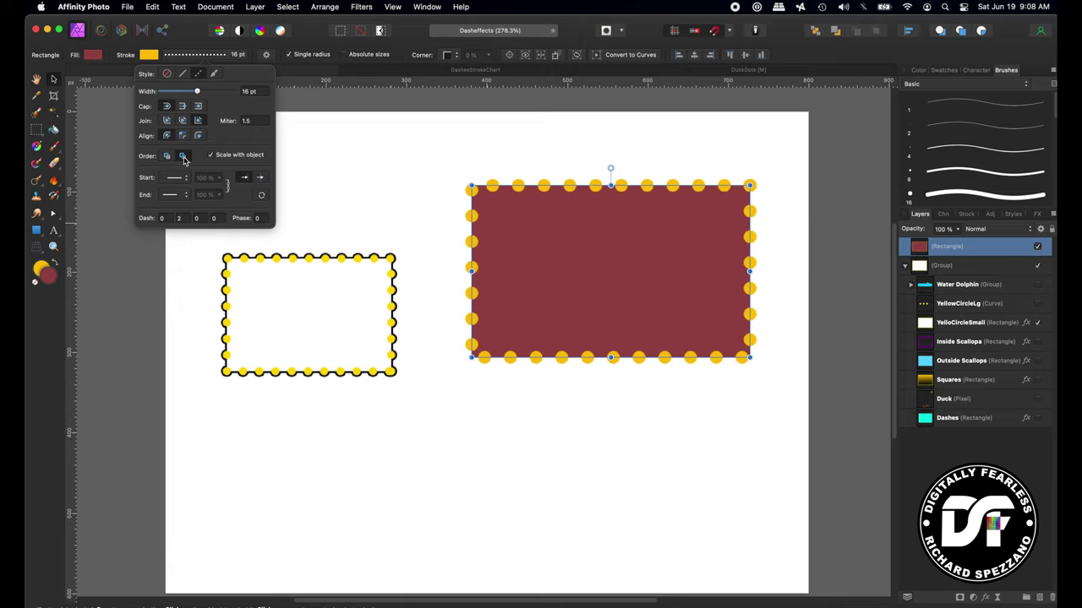
drag(471, 185, 447, 176)
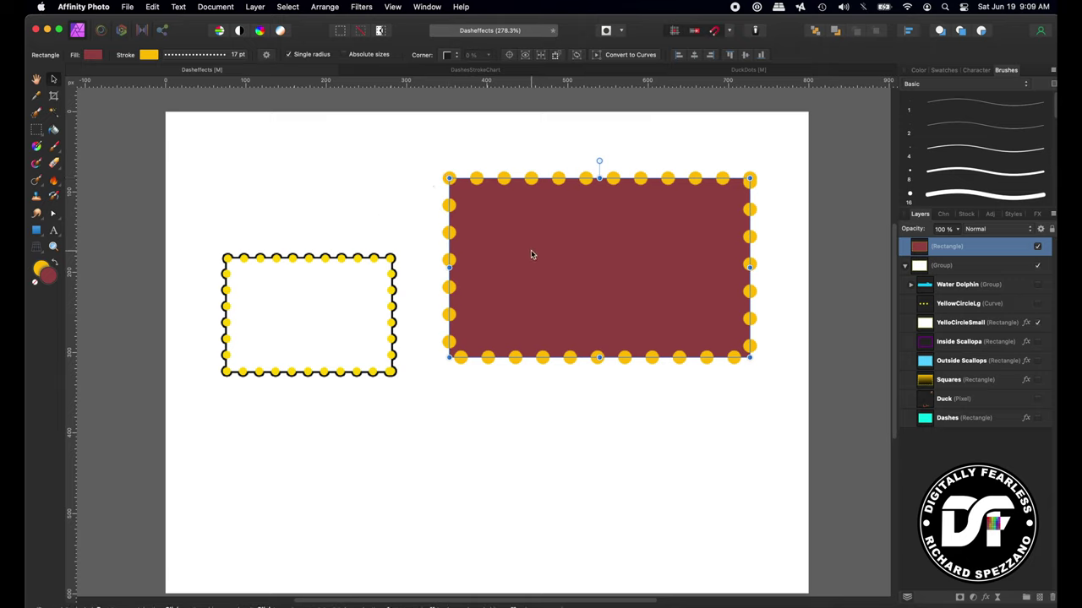
click(93, 55)
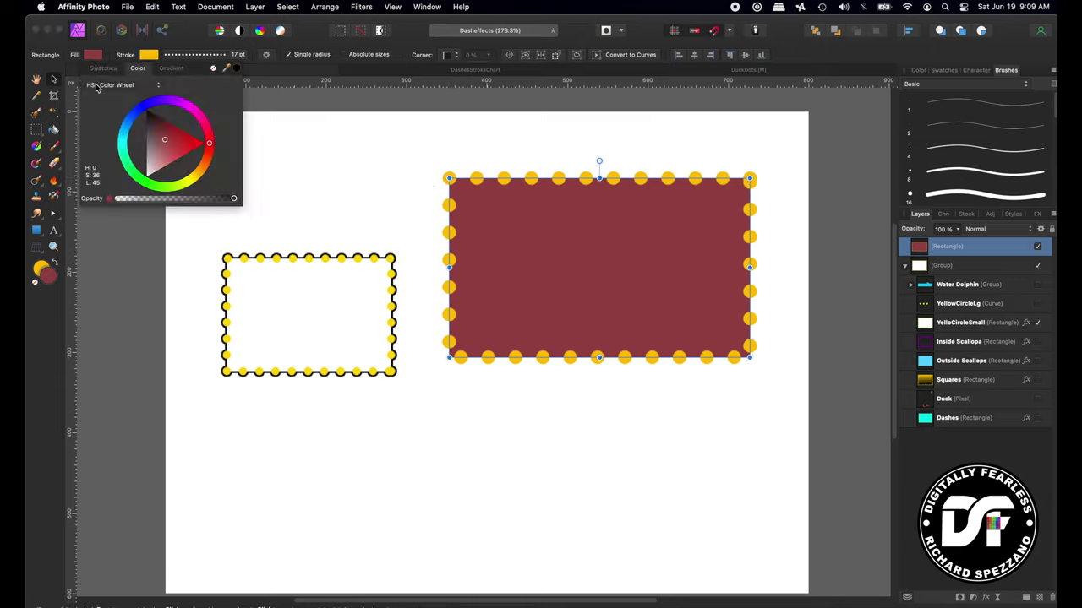
drag(153, 151, 65, 169)
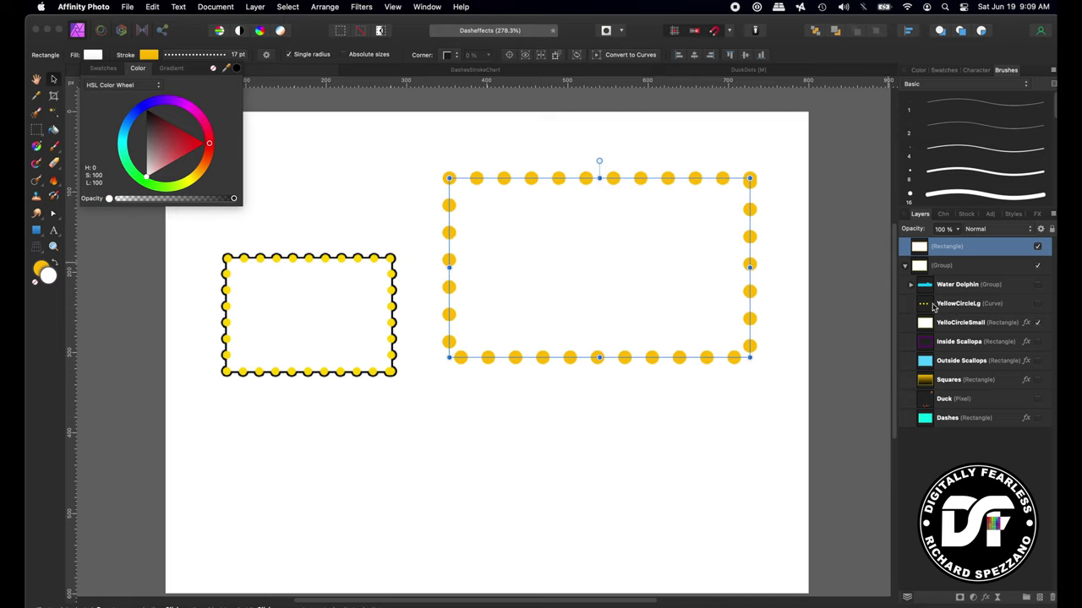
click(988, 598)
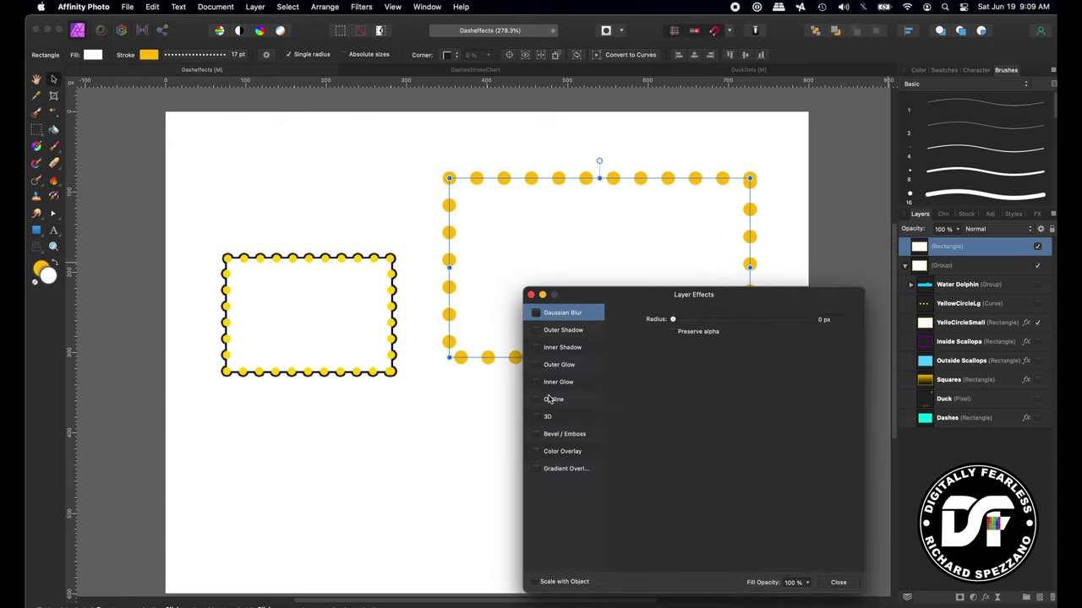
- Enable a black Outline layer effect with a radius of about 2.8–2.9 px
click(547, 401)
click(536, 403)
drag(674, 348, 709, 353)
drag(630, 299, 642, 410)
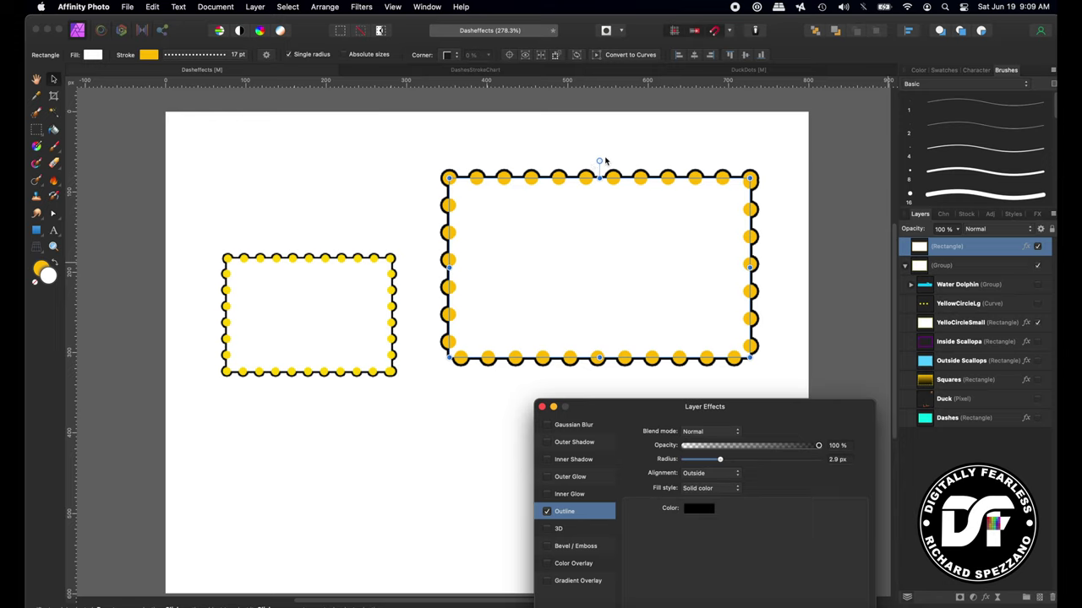
- Set the stroke order to draw the yellow dots behind the white fill
click(182, 55)
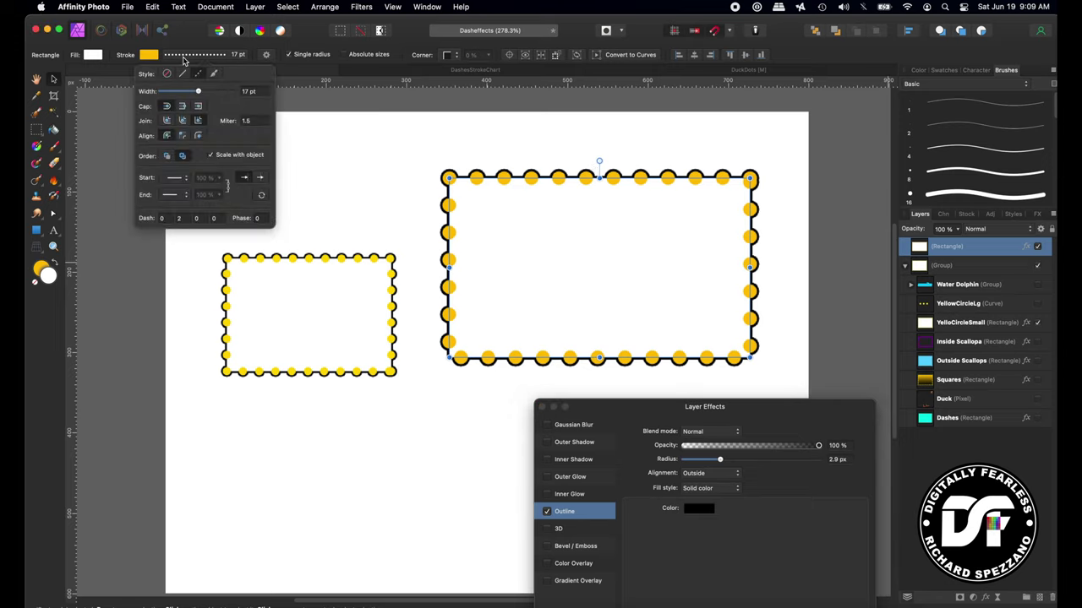
click(168, 156)
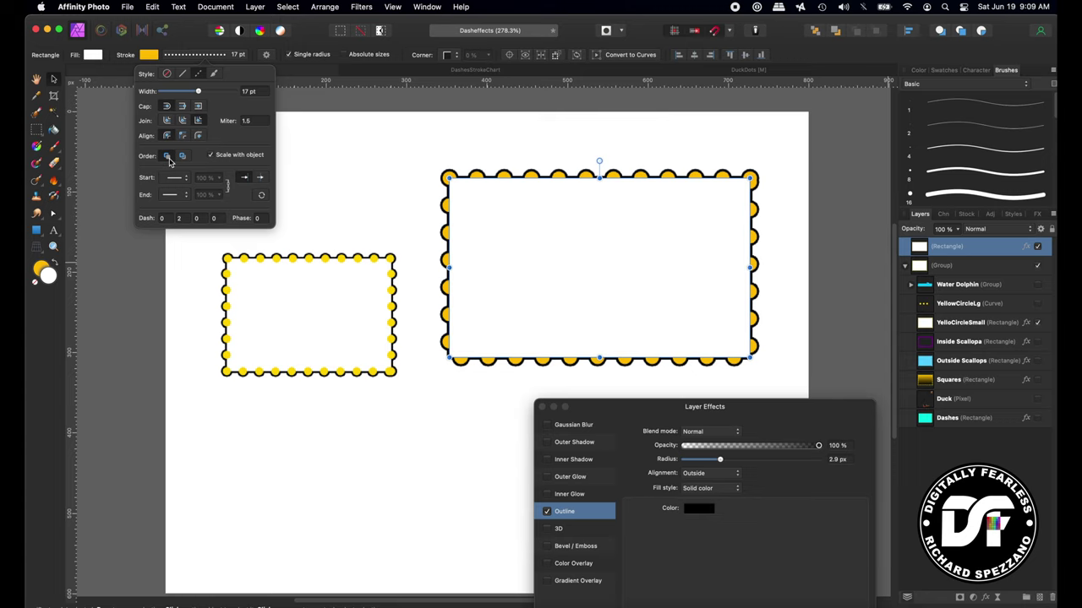
click(182, 155)
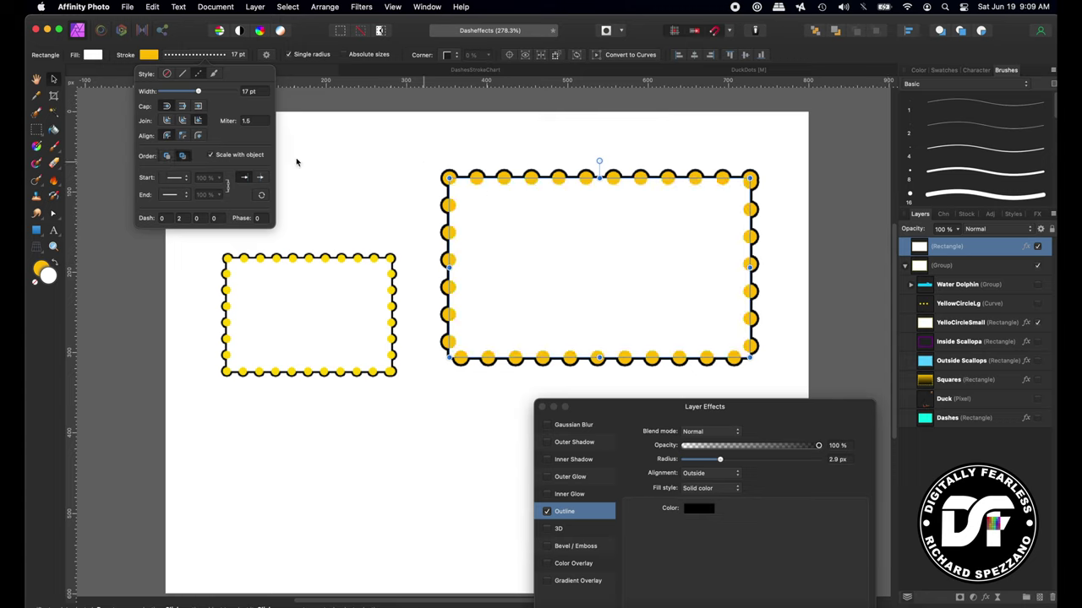
click(168, 157)
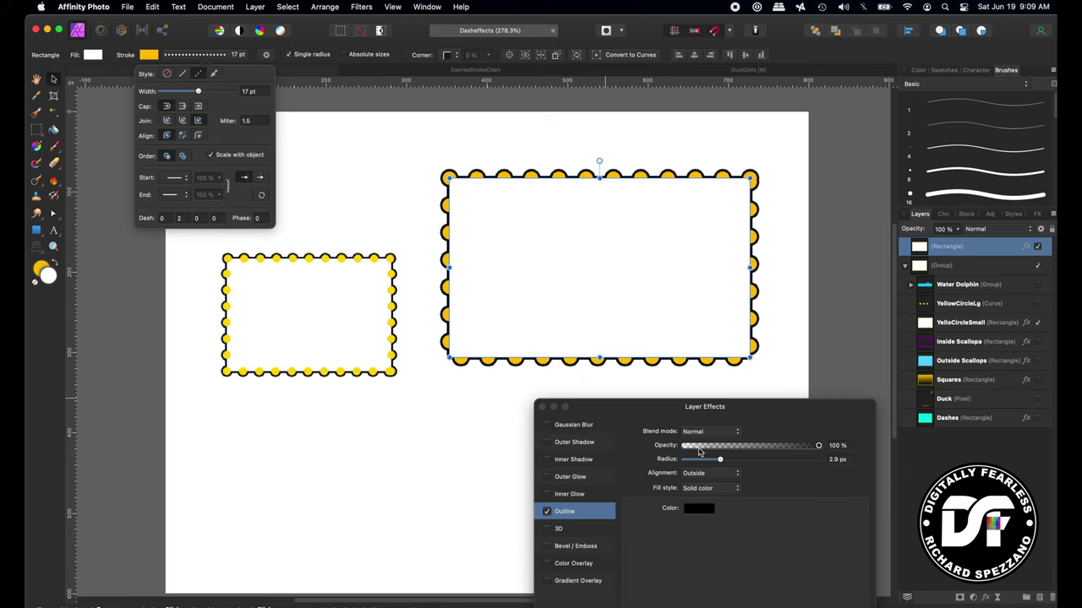
- Widen the stroke, try a dash gap of 1, then settle the width at 28 pt
mouse_move(197, 91)
mouse_down()
mouse_move(221, 96)
mouse_move(191, 98)
mouse_move(222, 95)
mouse_up()
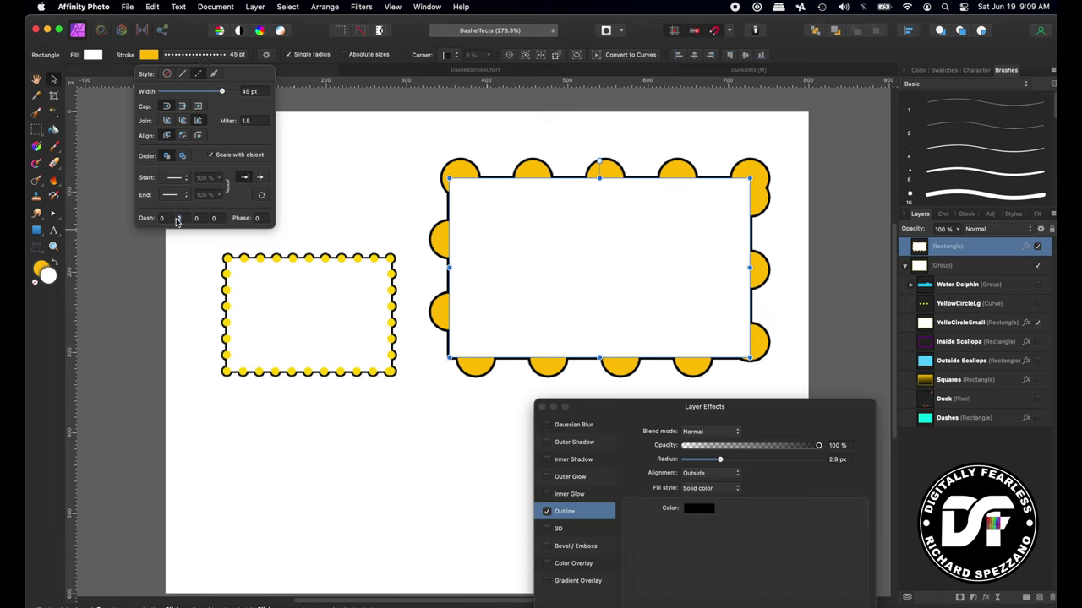
text(1)
click(214, 219)
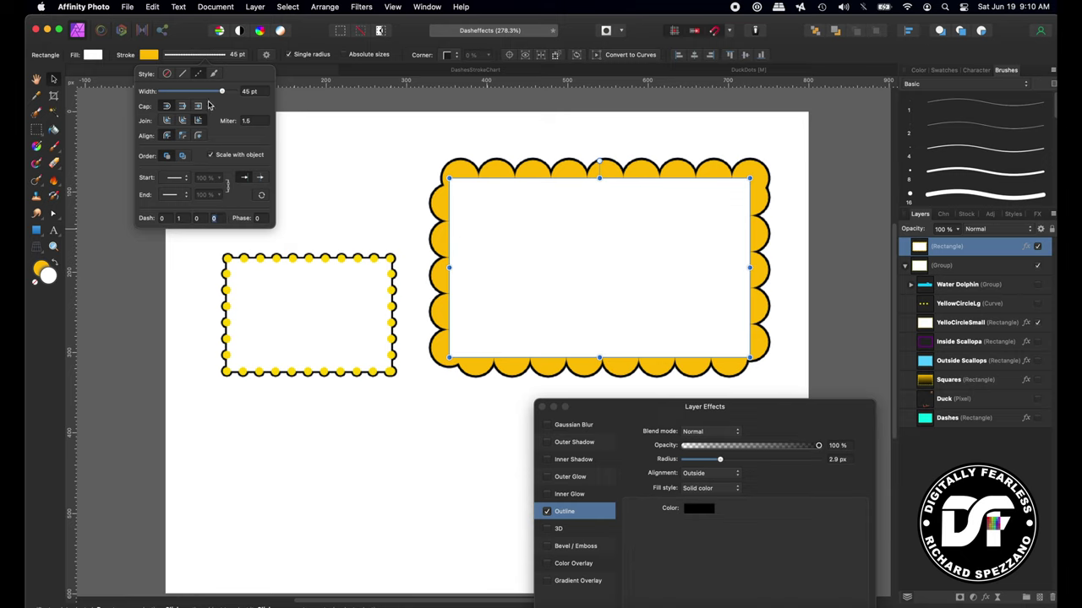
drag(224, 90, 209, 93)
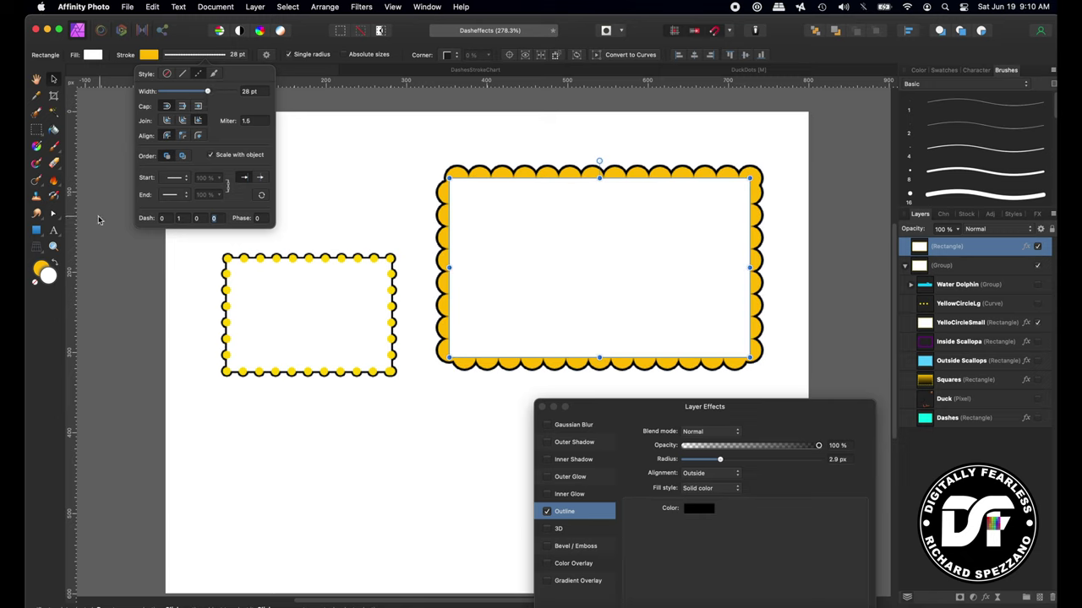
- Draw the stroke in front of the fill and space the dots with dash 0 2 0 0
click(183, 158)
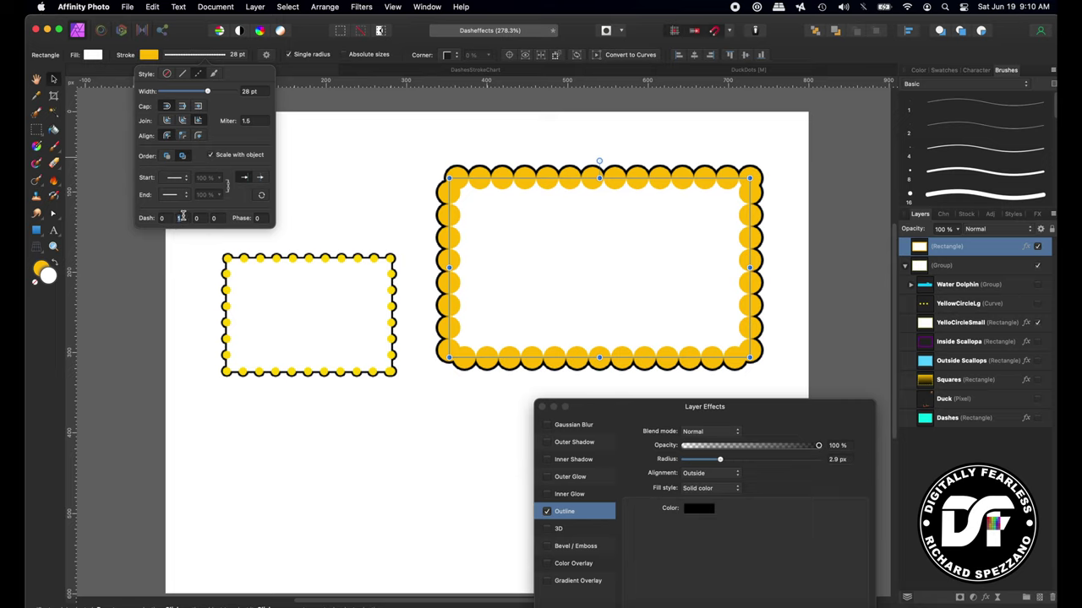
key(XF86AudioLowerVolume)
click(199, 219)
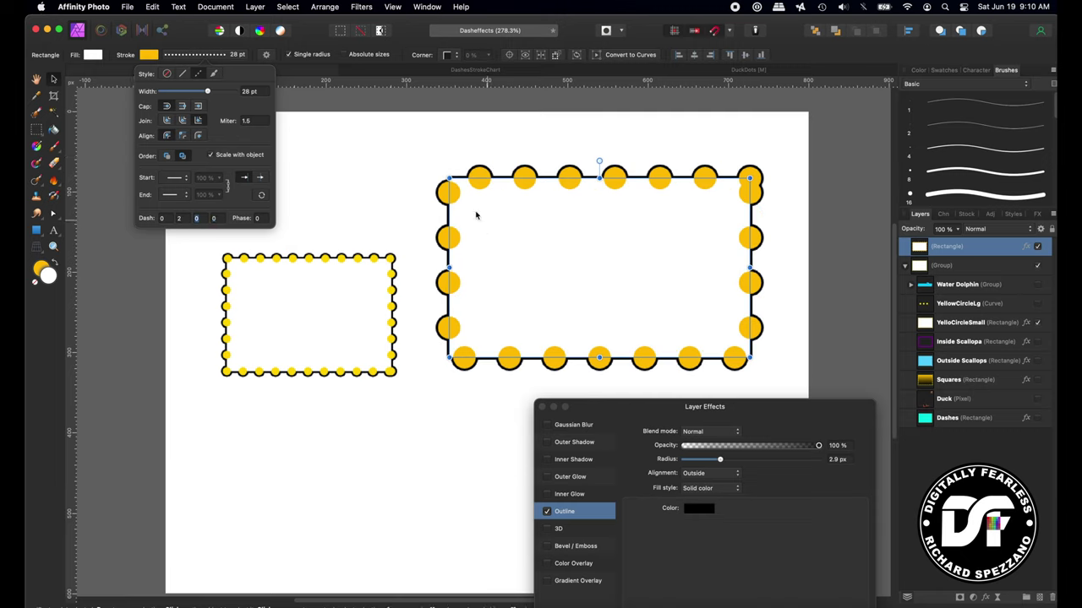
click(338, 260)
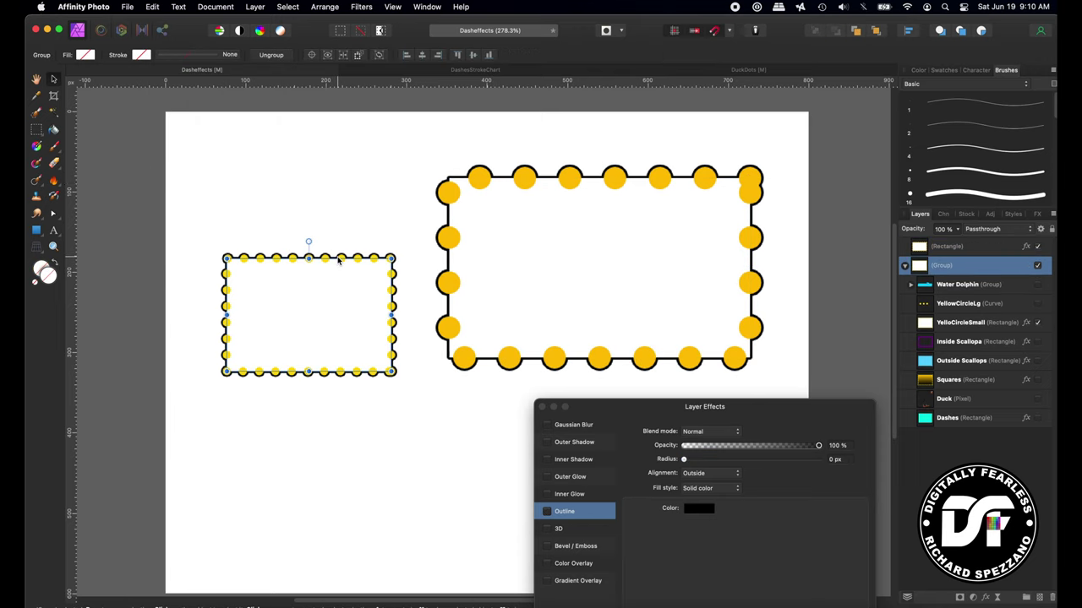
- Enlarge the small dotted rectangle, scaling it up toward the top of the page
click(479, 187)
click(396, 258)
drag(393, 256, 447, 238)
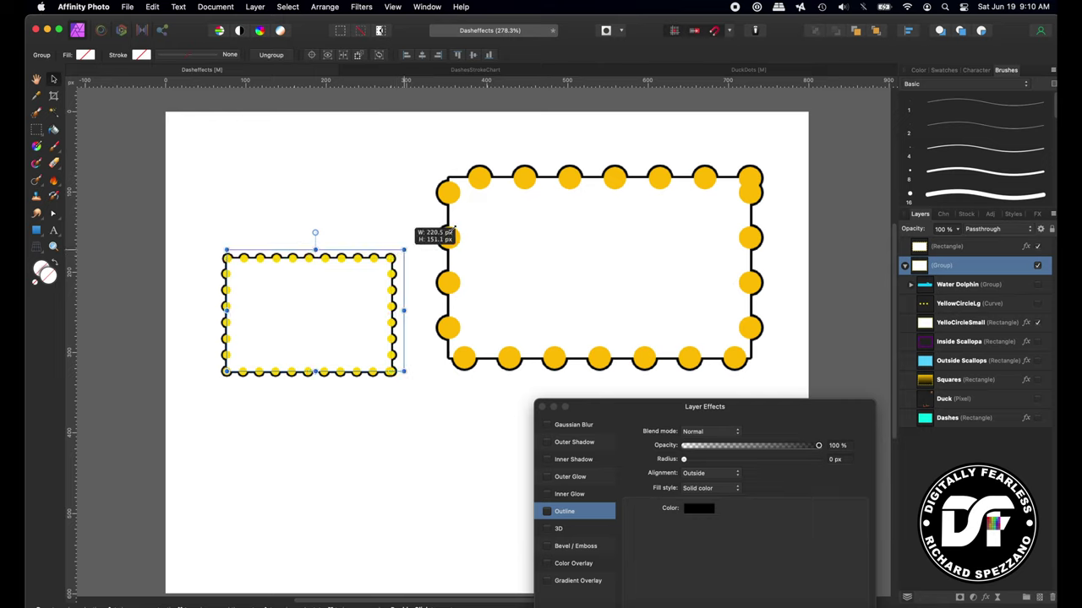
drag(512, 172, 572, 133)
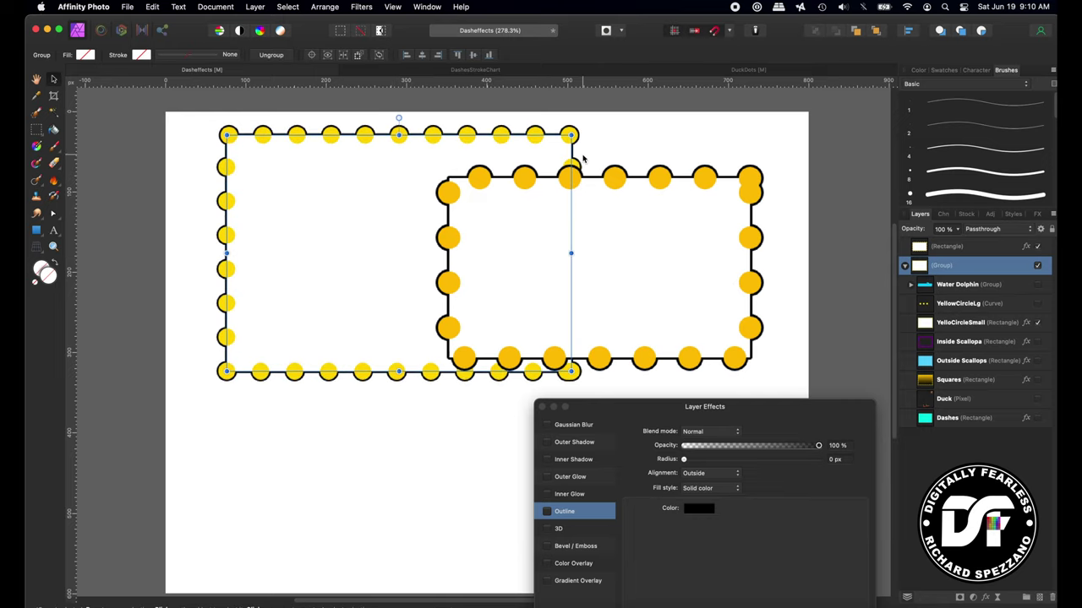
- Delete the right rectangle and show the purple scalloped Inside Scallops rectangle
click(715, 230)
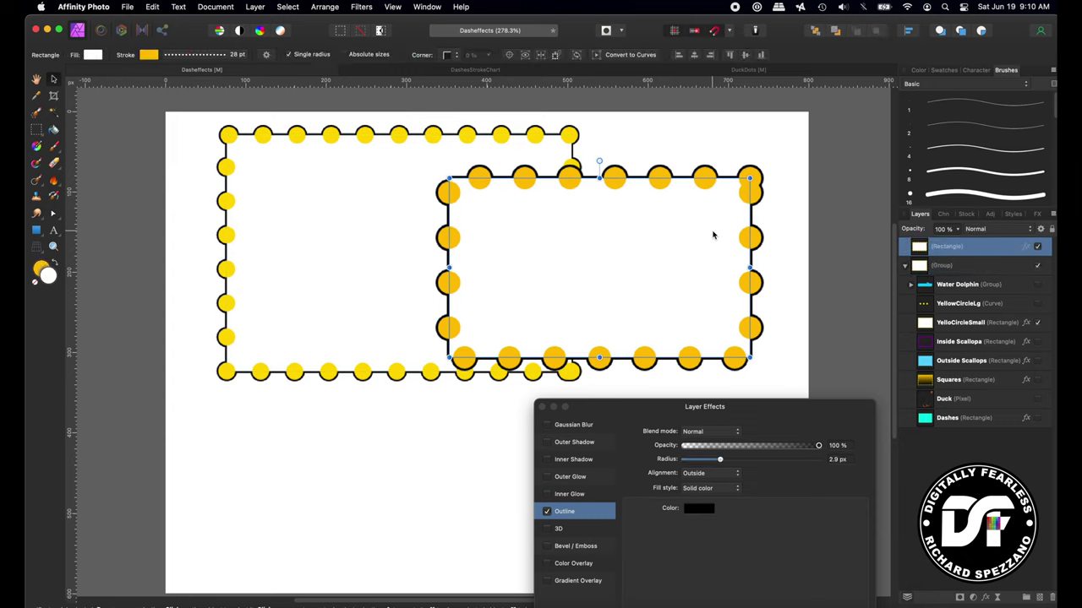
key(Delete)
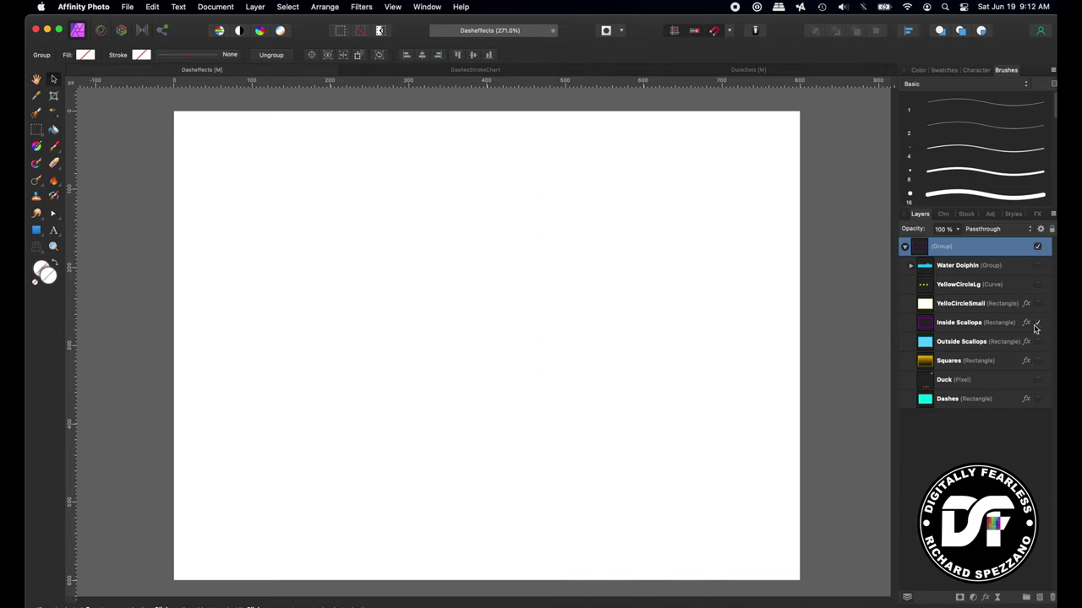
click(1035, 328)
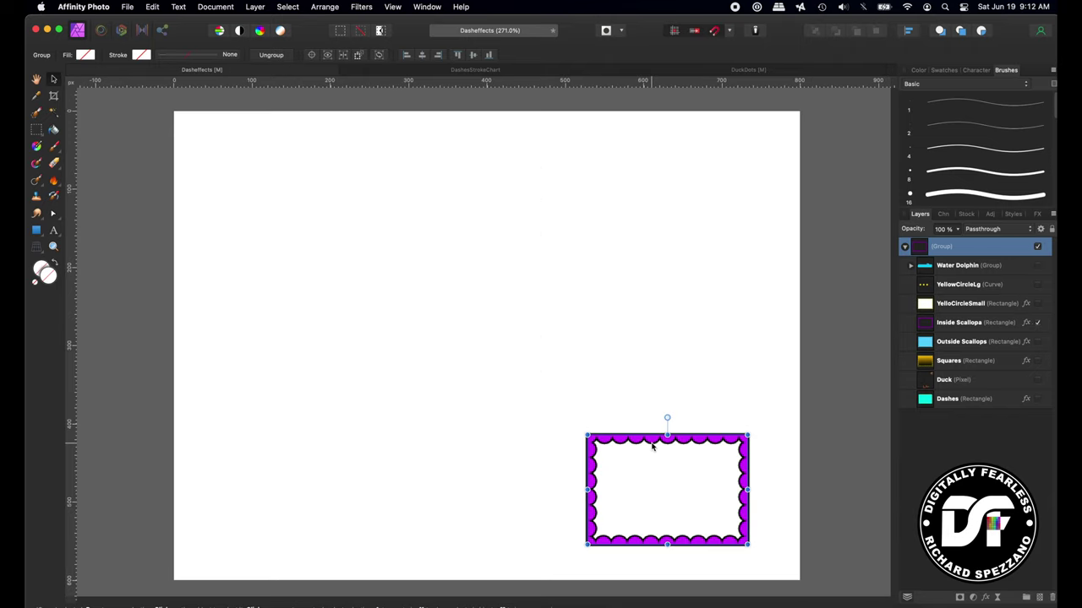
- Move the scalloped rectangle up-left and try stroke alignment centre, inside, outside, ending inside
drag(651, 442, 437, 237)
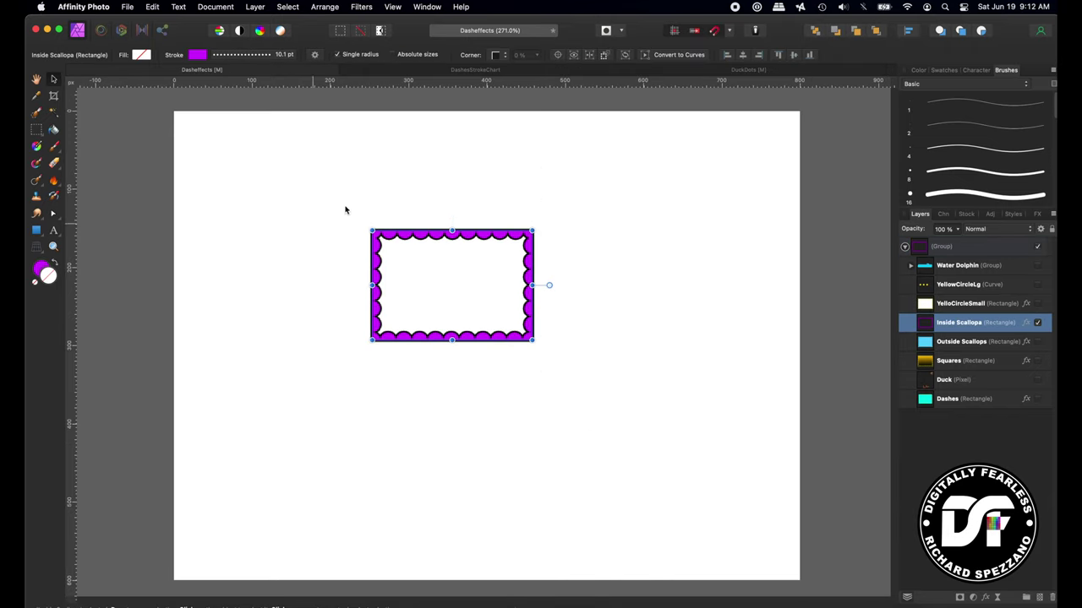
click(233, 55)
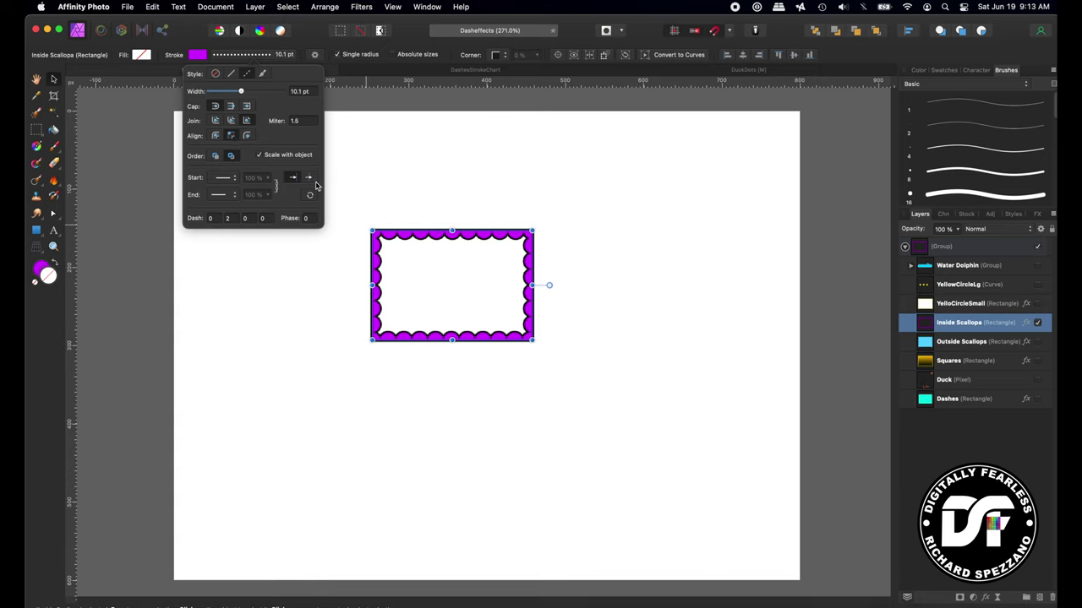
click(214, 137)
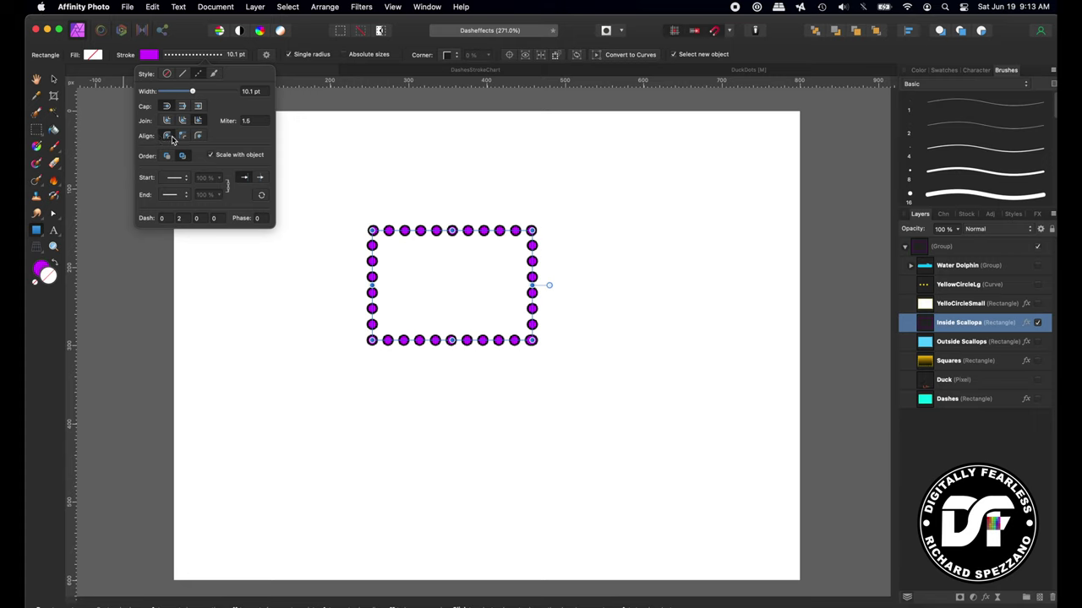
click(180, 136)
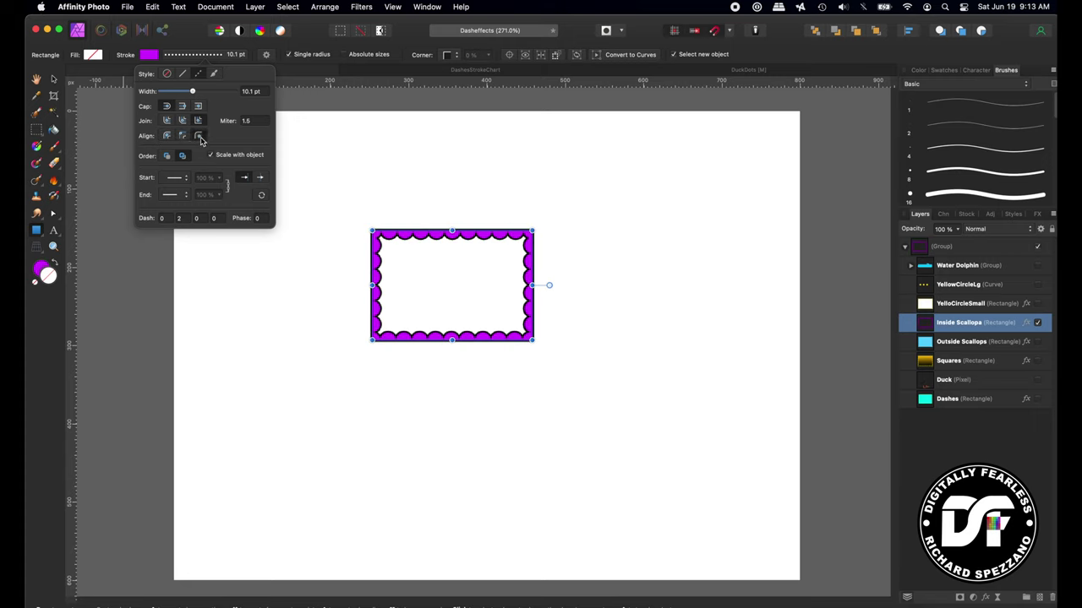
click(199, 136)
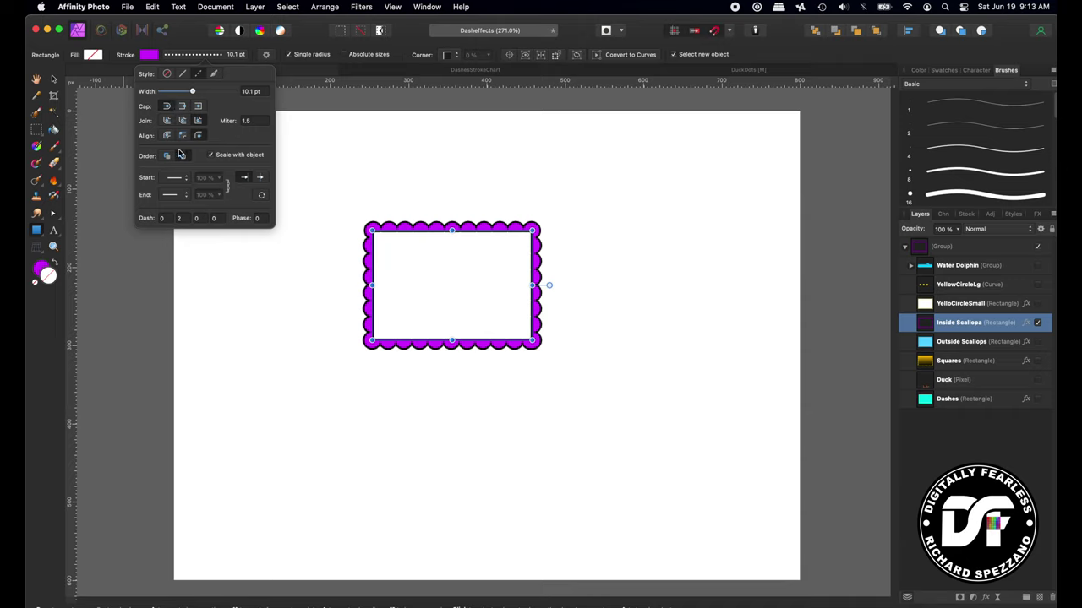
click(183, 138)
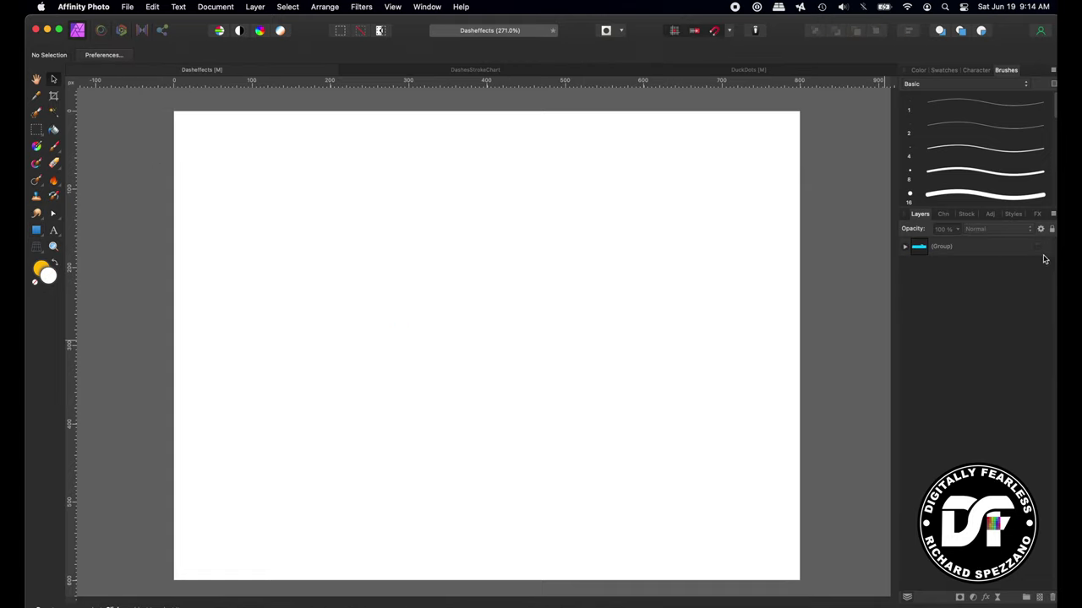
- Show the Water Dolphin group's waves and dolphin and nudge the scene slightly up
click(906, 248)
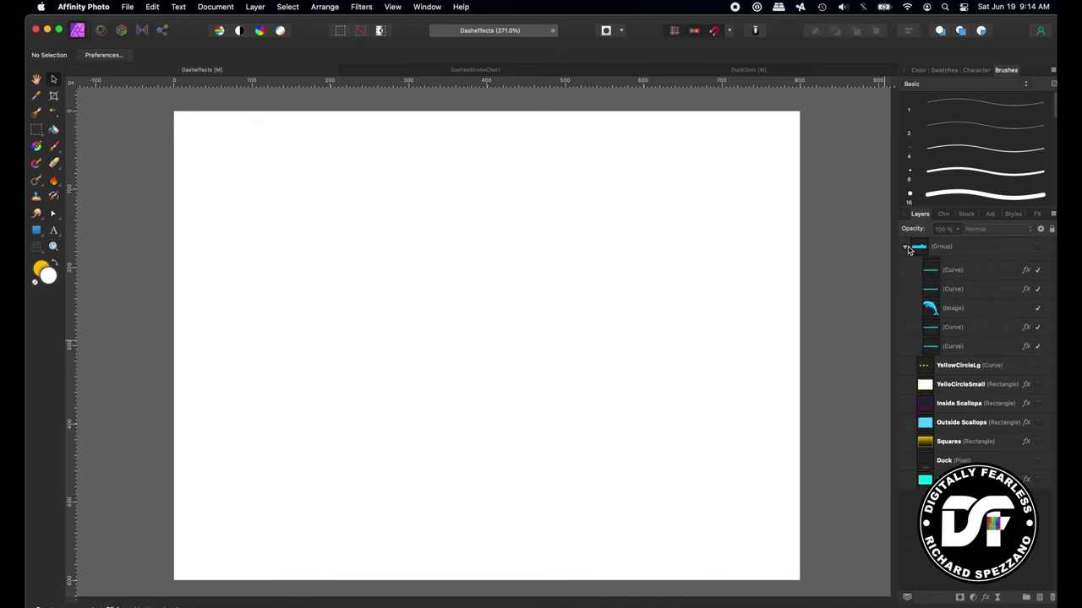
click(909, 266)
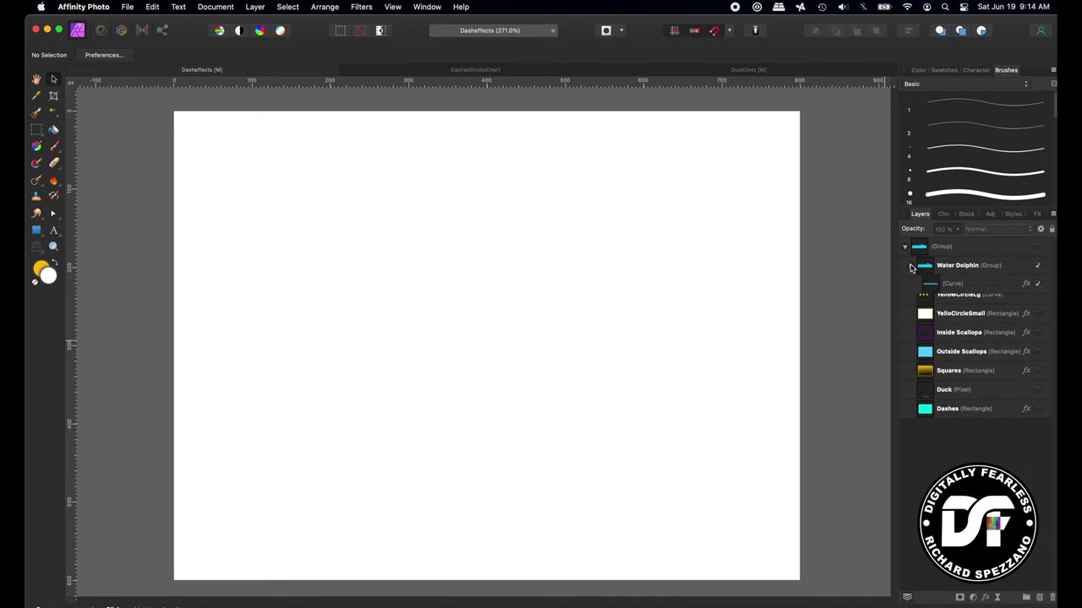
click(972, 269)
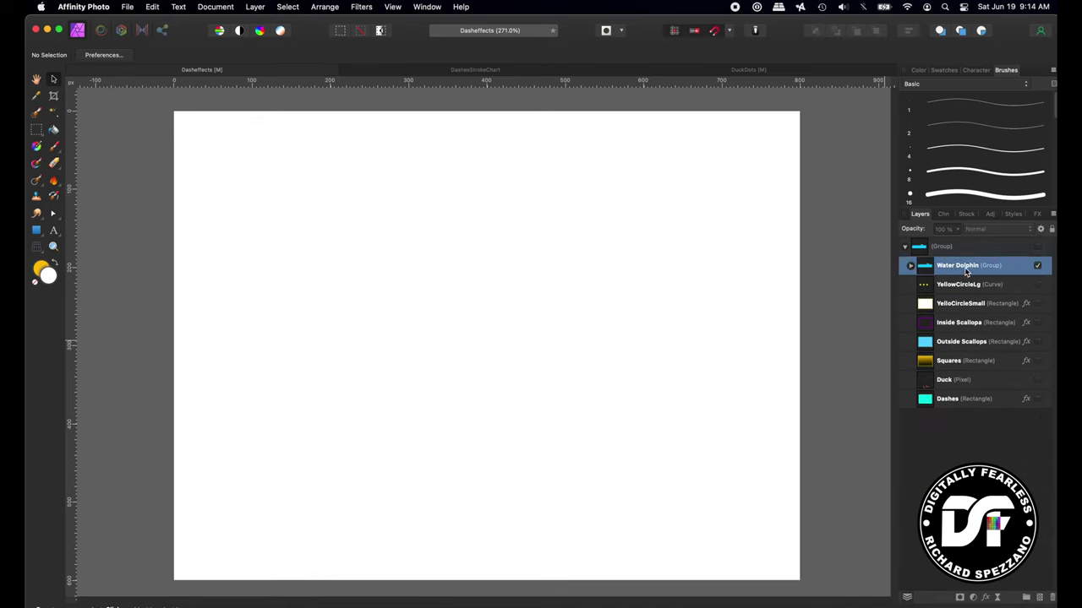
click(1040, 247)
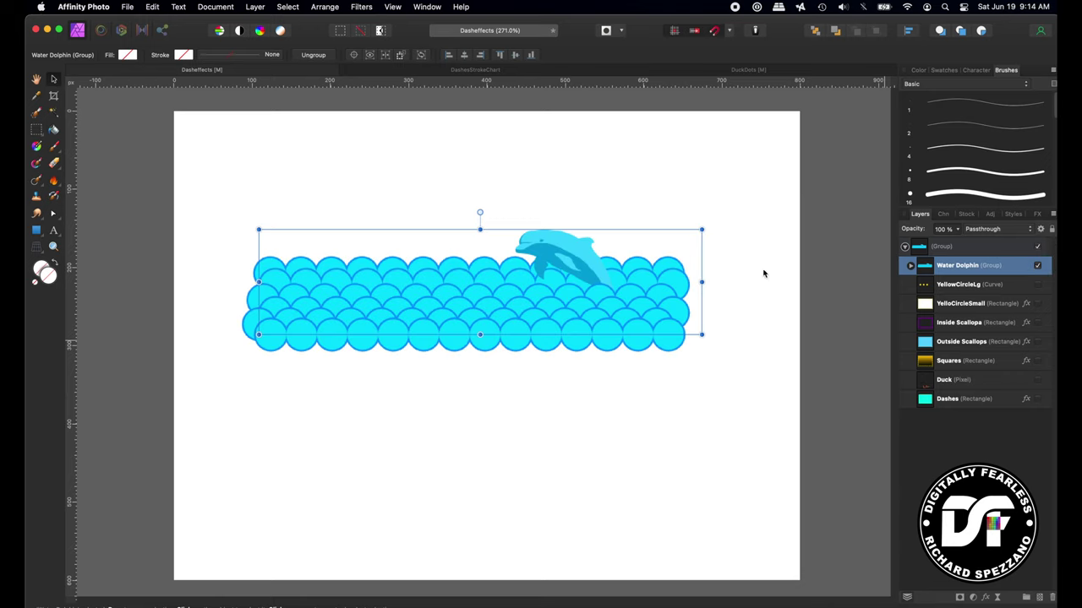
drag(340, 297, 347, 279)
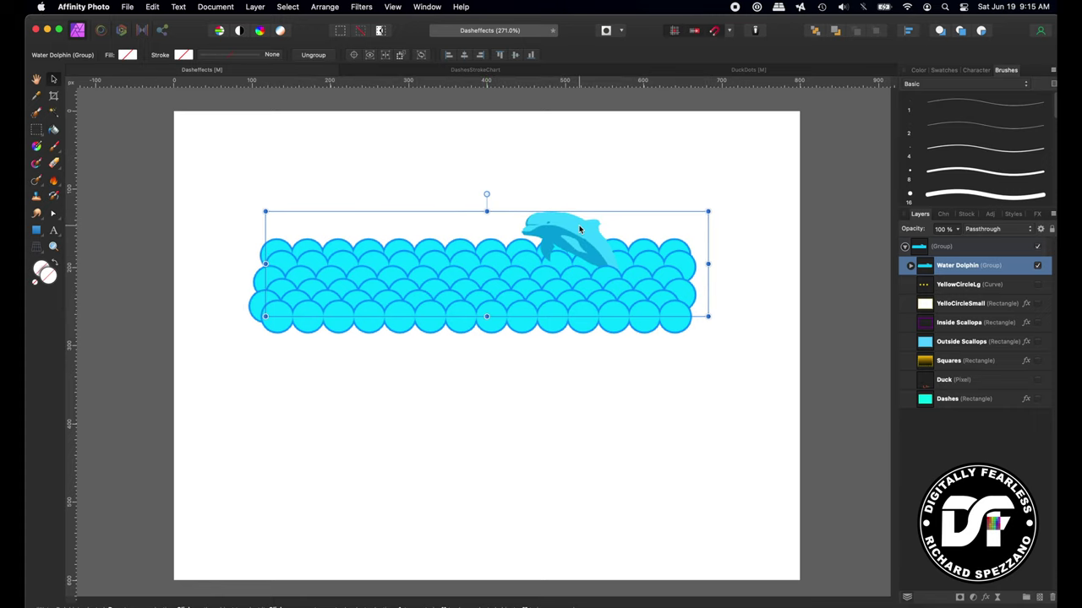
- Drag the bottom row of circles down below the waves
click(910, 265)
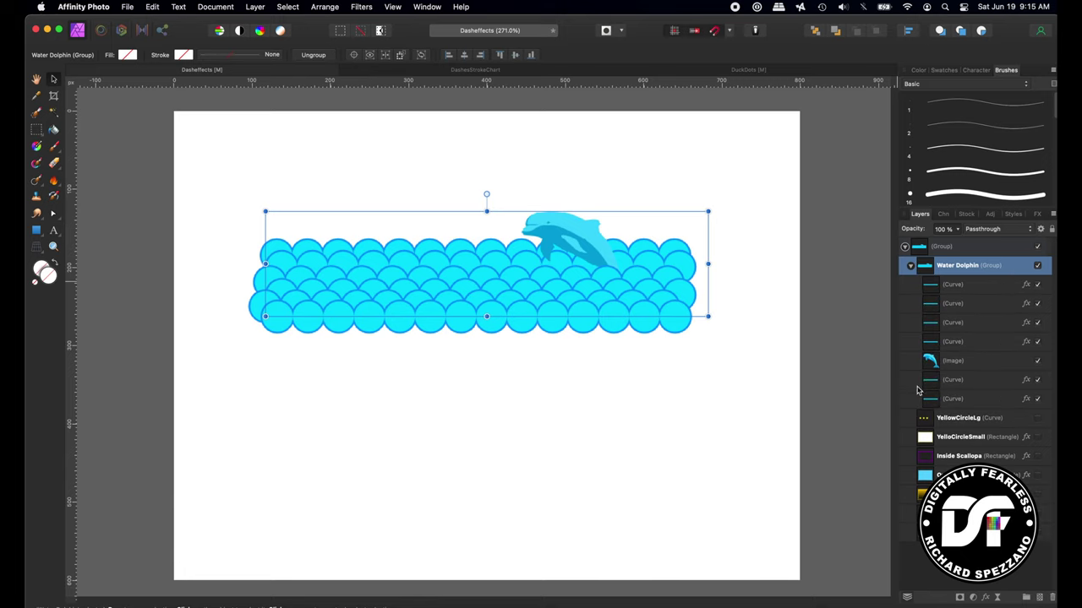
click(936, 304)
drag(414, 325, 422, 471)
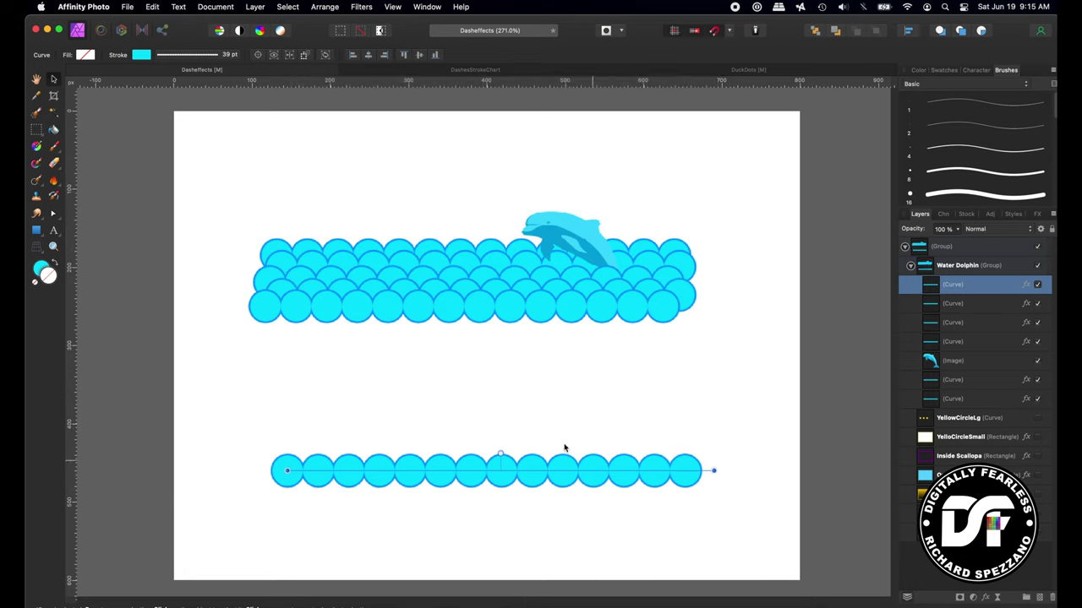
- Centre the circle row's stroke and narrow it to 37 pt so the circles touch
click(179, 57)
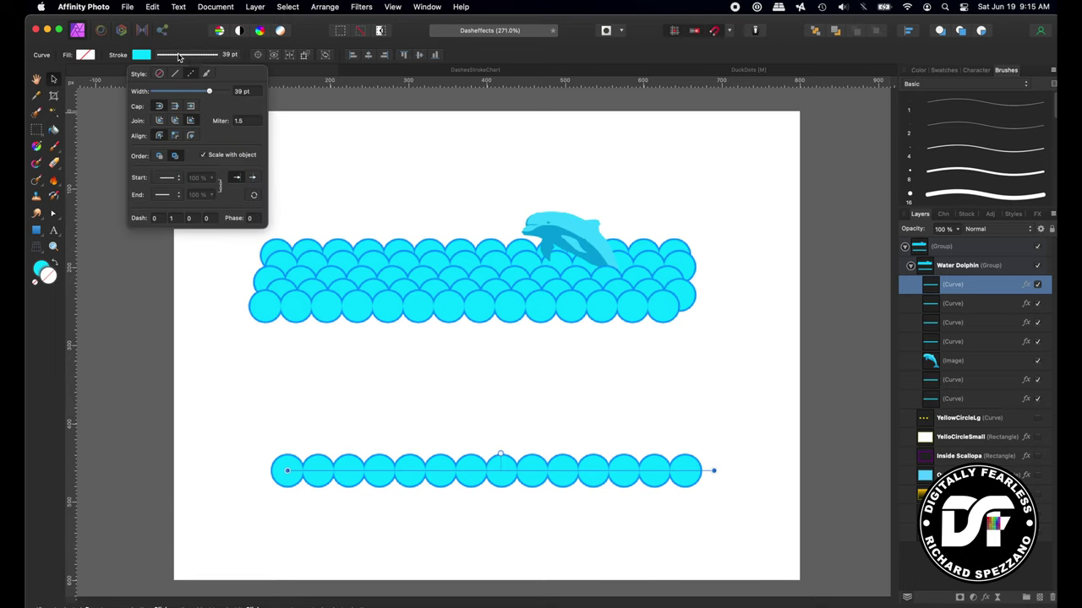
click(159, 137)
click(176, 137)
mouse_move(209, 94)
mouse_down()
mouse_move(167, 96)
mouse_move(208, 92)
mouse_up()
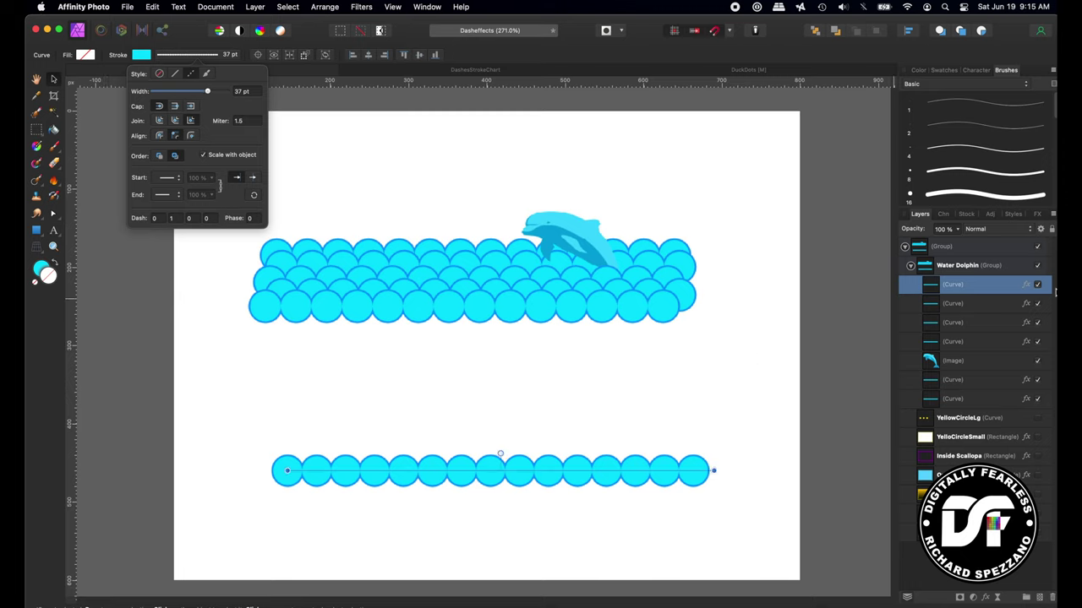
- Toggle the circles' blue Outline effect off and back on in Layer Effects
click(1026, 285)
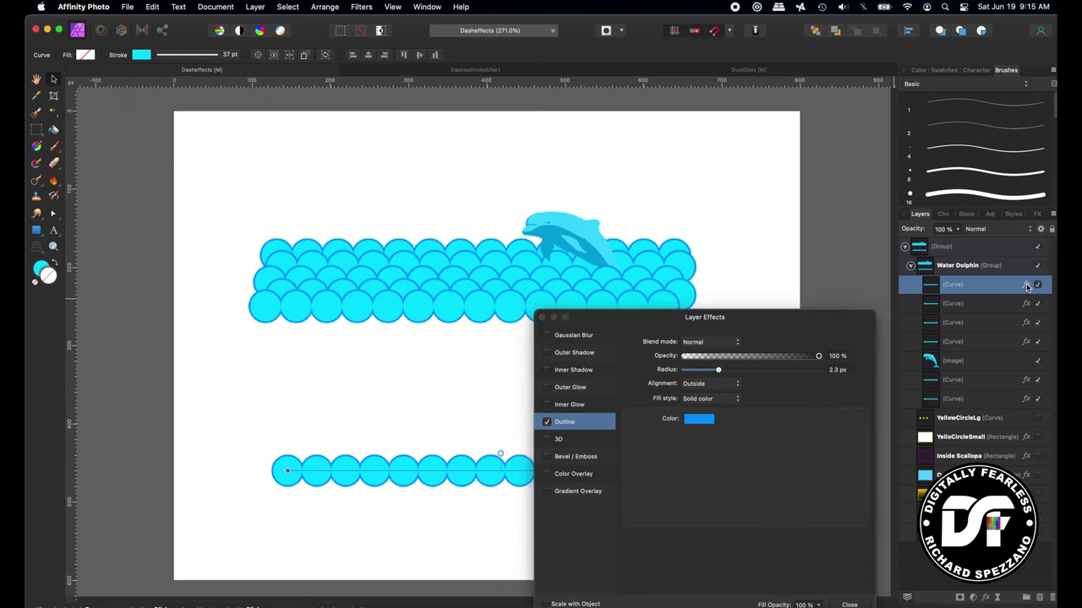
click(549, 422)
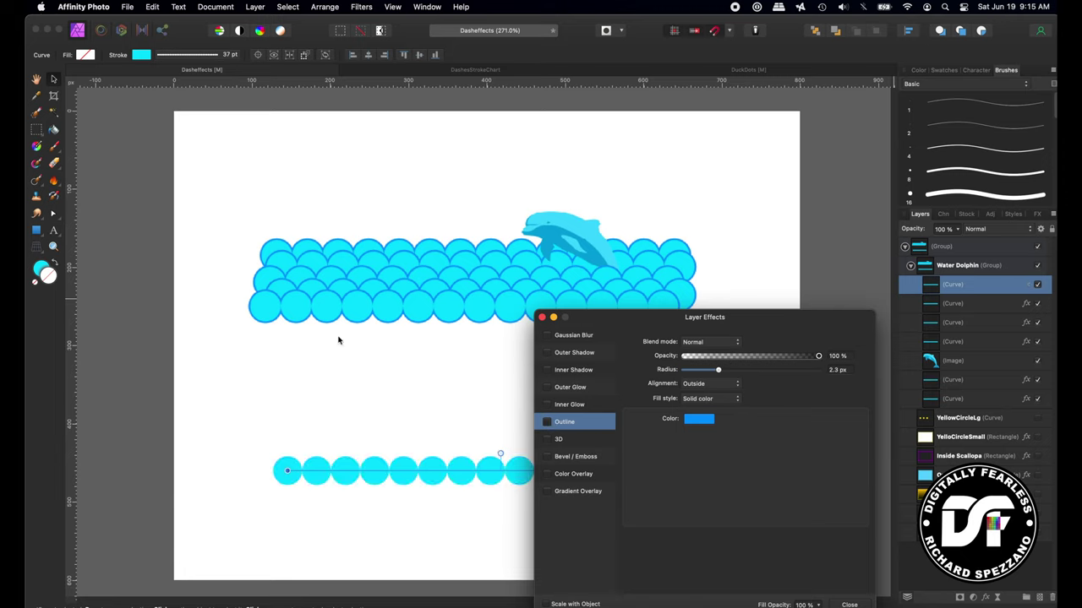
click(547, 423)
drag(603, 319, 745, 199)
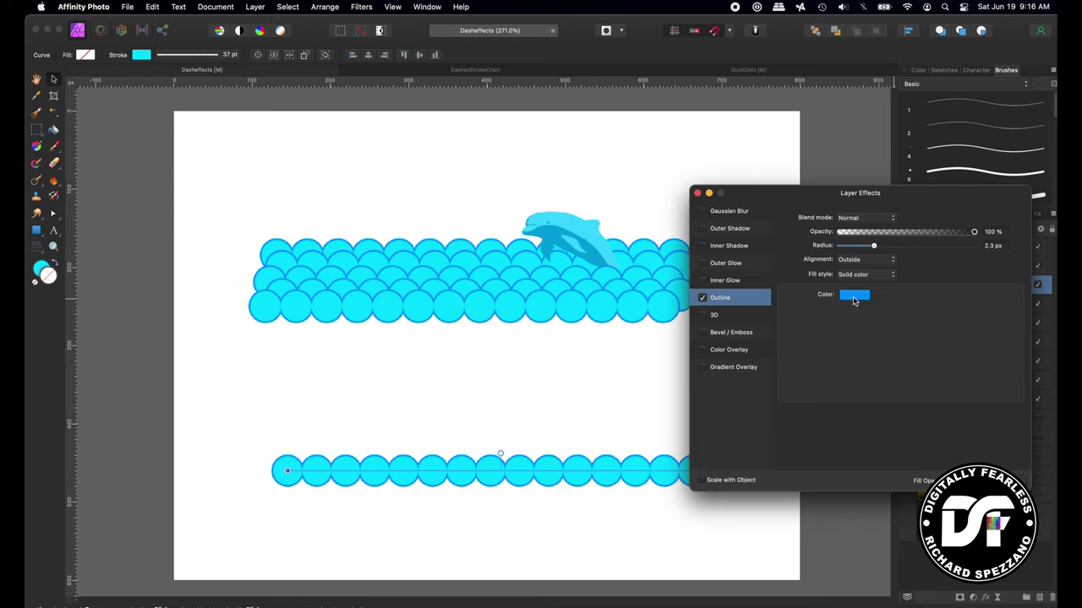
click(698, 193)
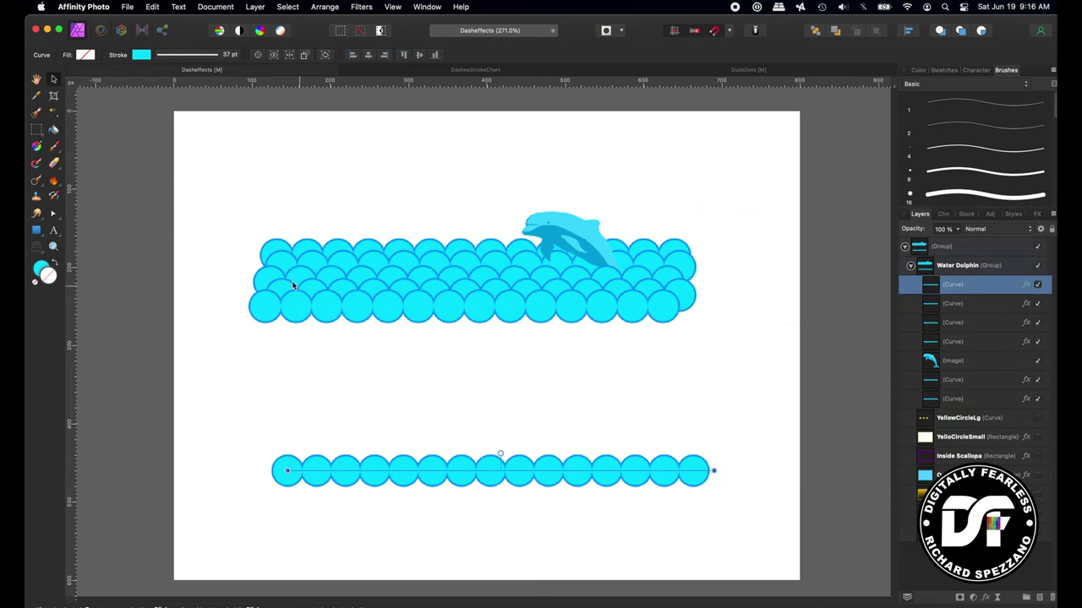
- Lower the dolphin into the waves, rejoin the circle row, and hide the scene
click(563, 235)
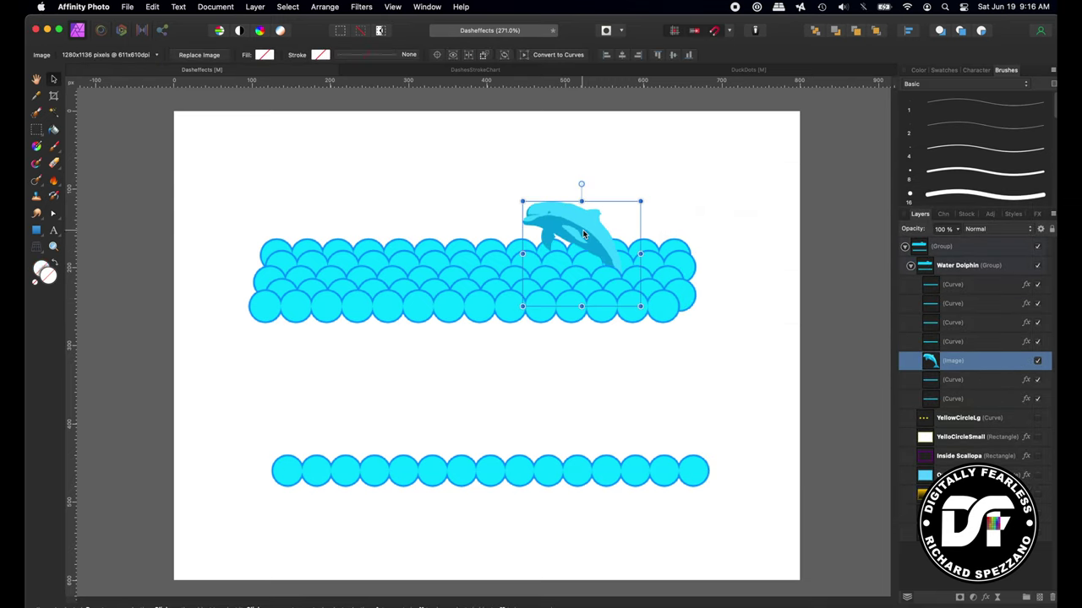
drag(557, 215, 539, 235)
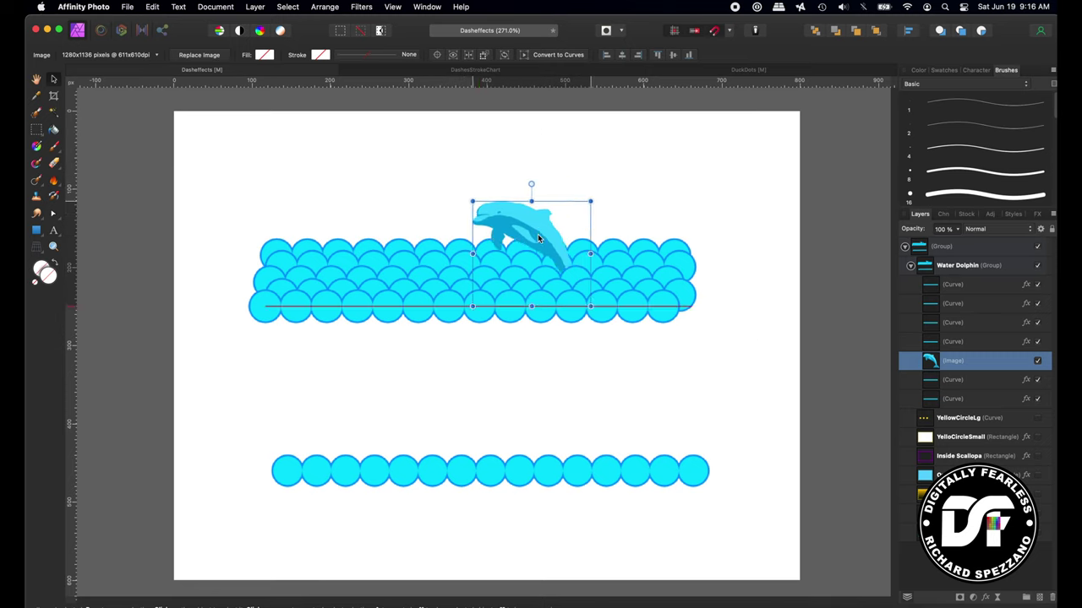
click(524, 473)
drag(524, 474, 524, 324)
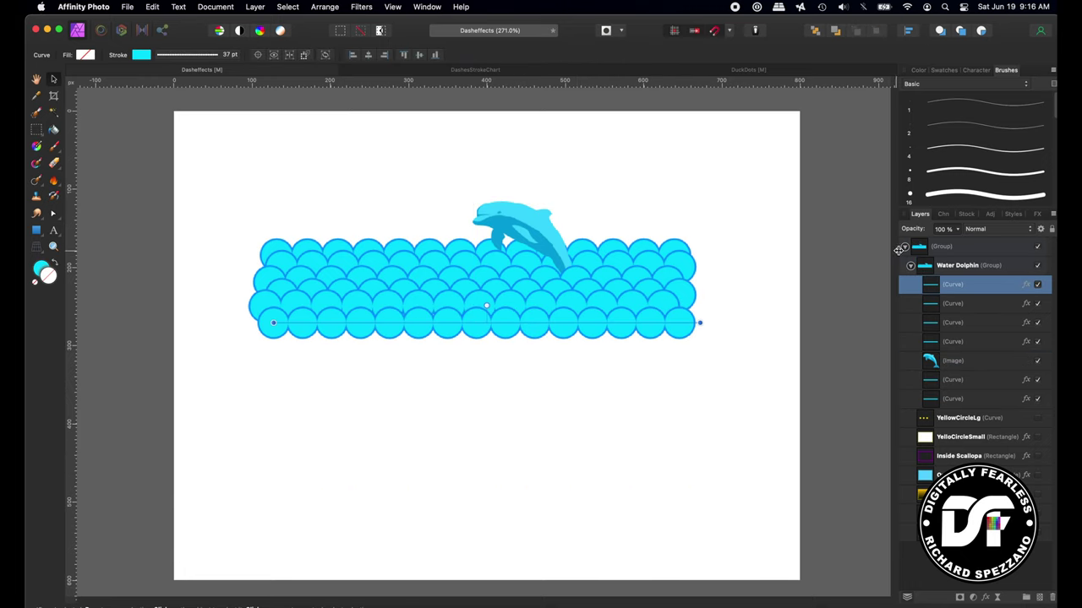
click(911, 267)
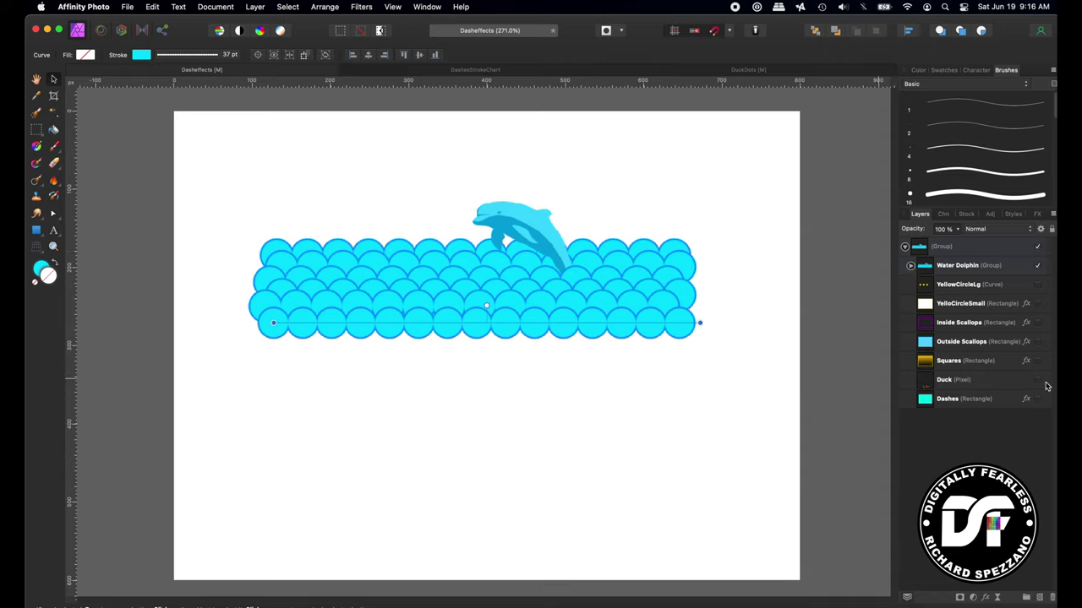
click(1041, 273)
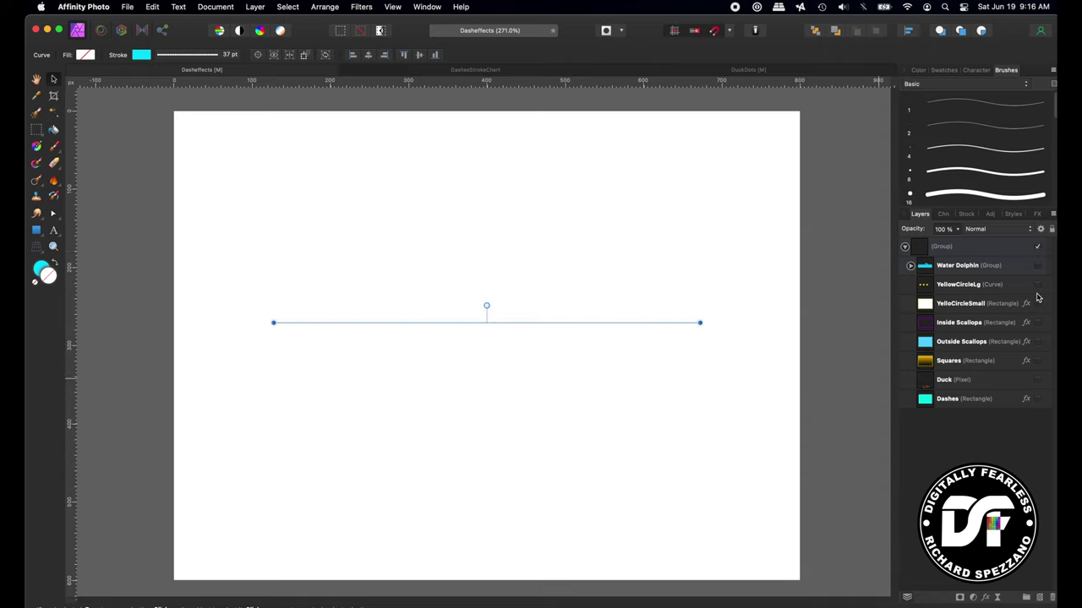
- Show the Squares rectangle, centre it on the page, and try round then square caps
click(1037, 361)
click(384, 438)
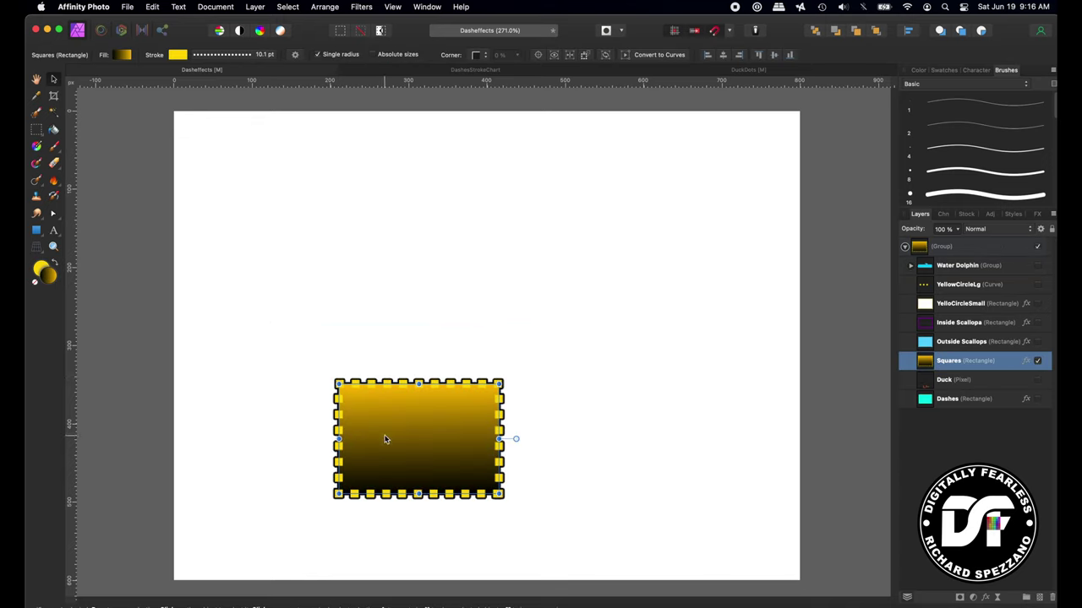
drag(391, 444, 426, 376)
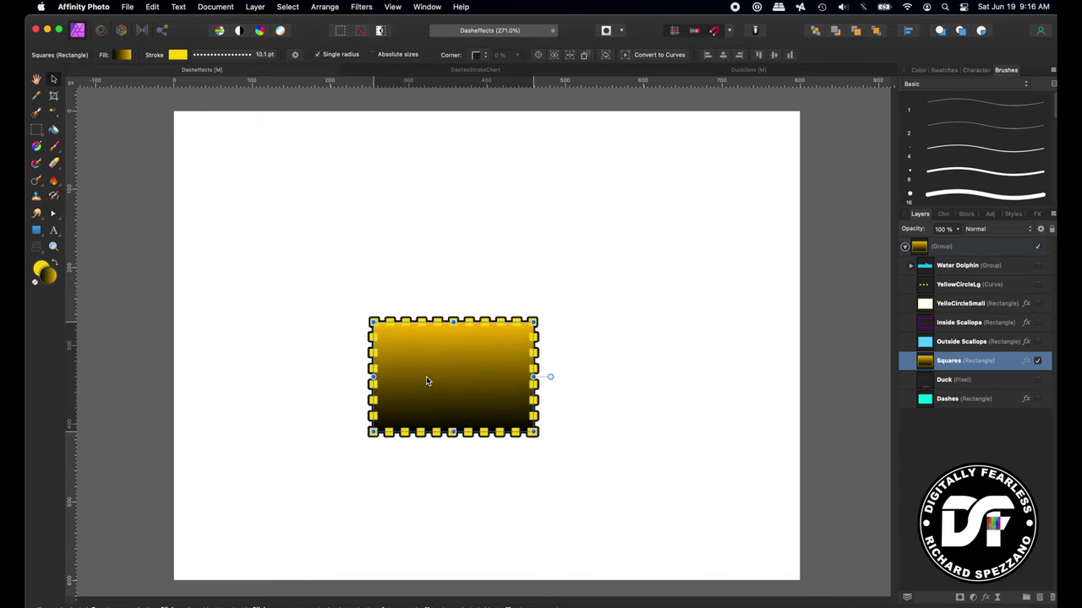
click(214, 56)
click(194, 108)
click(226, 108)
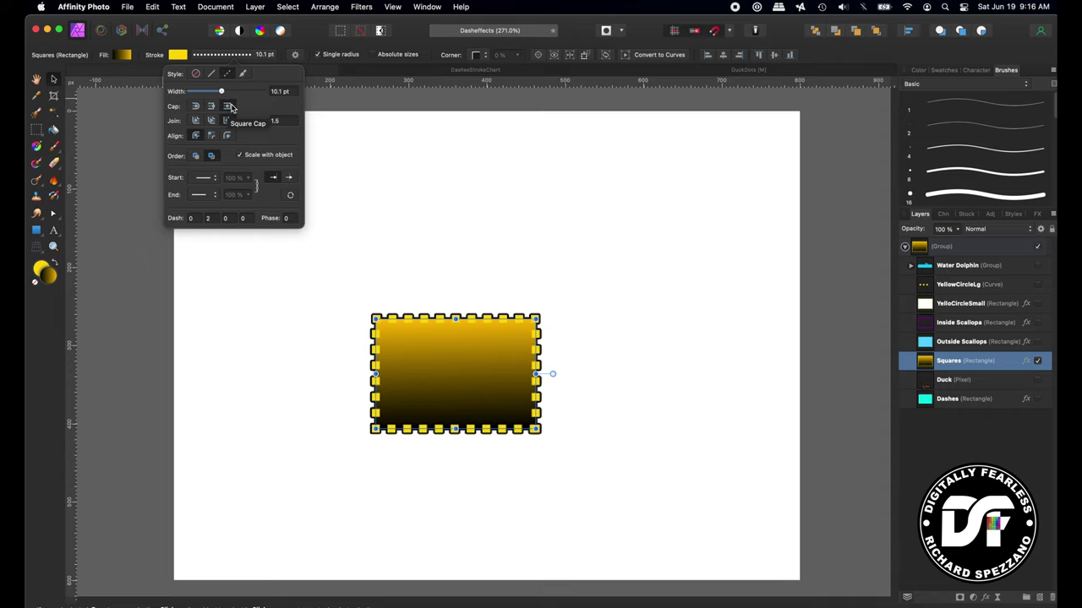
- Remove the Squares rectangle's gradient fill and give it a turquoise fill instead
click(123, 55)
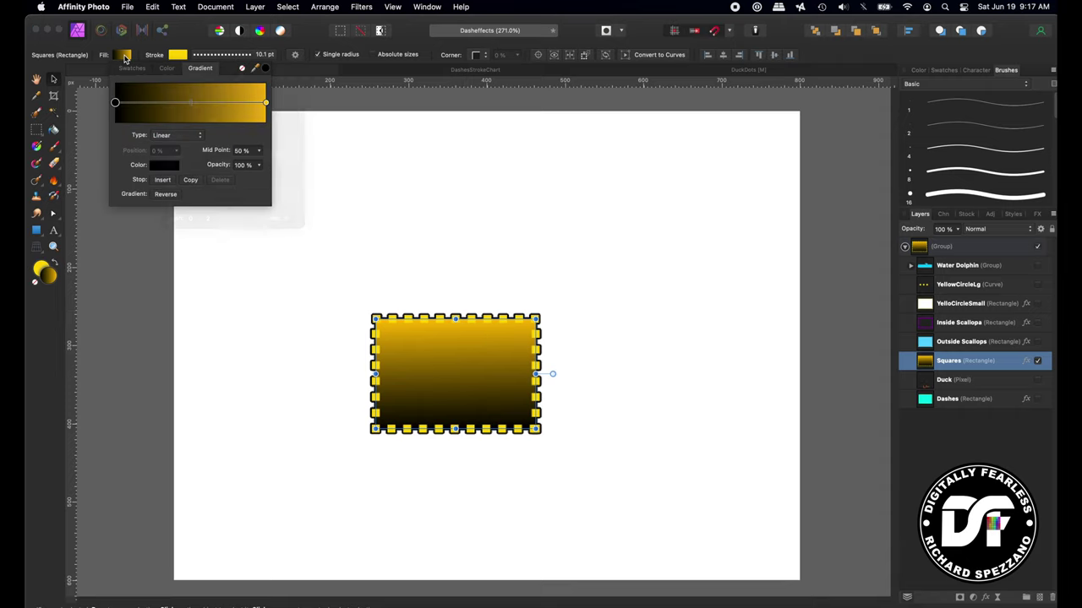
click(242, 69)
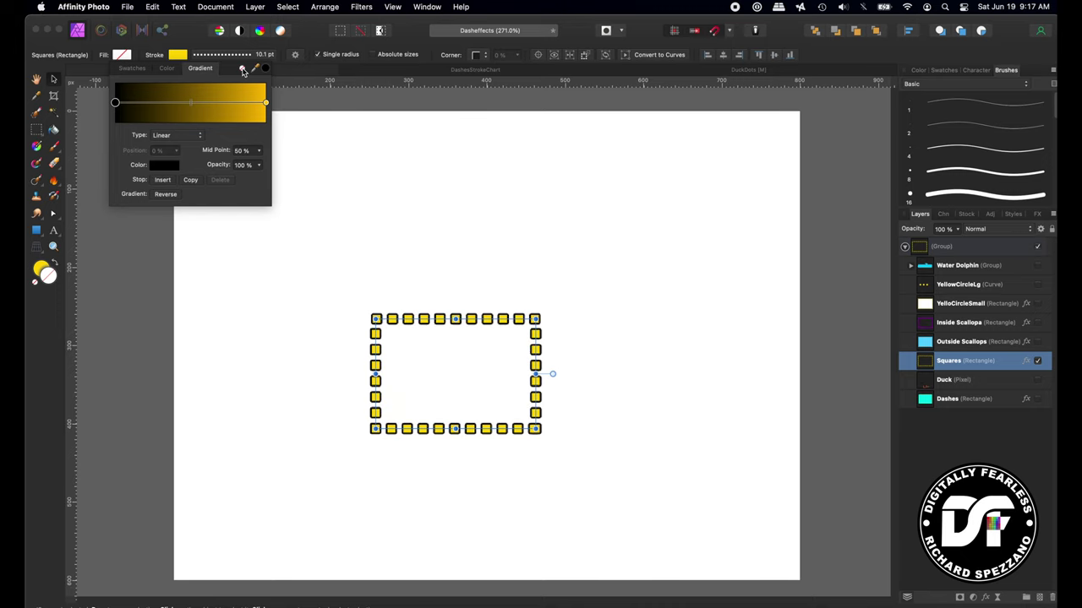
click(1026, 360)
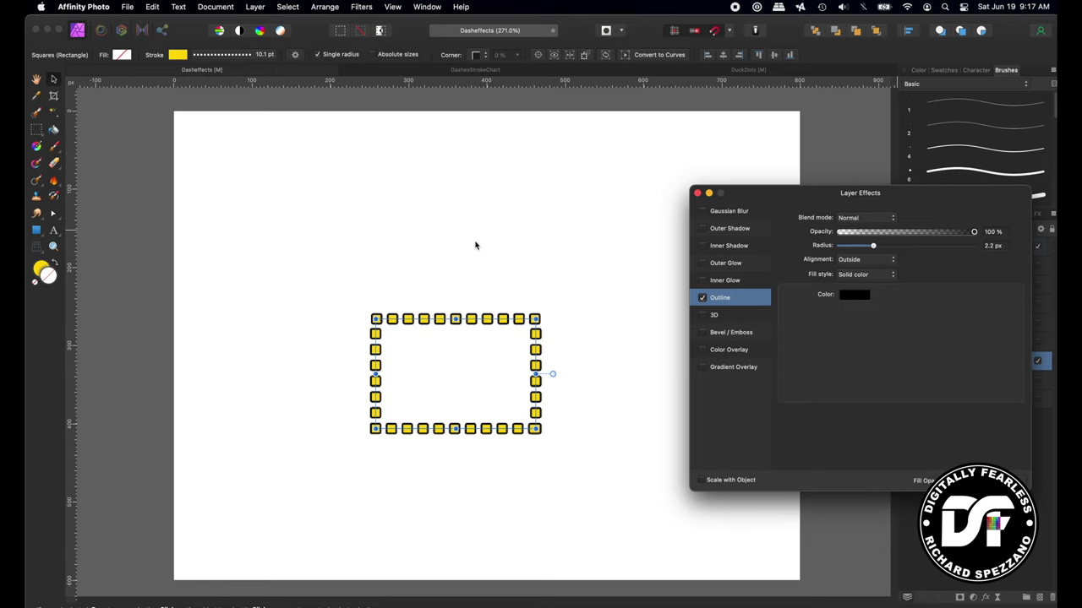
click(122, 54)
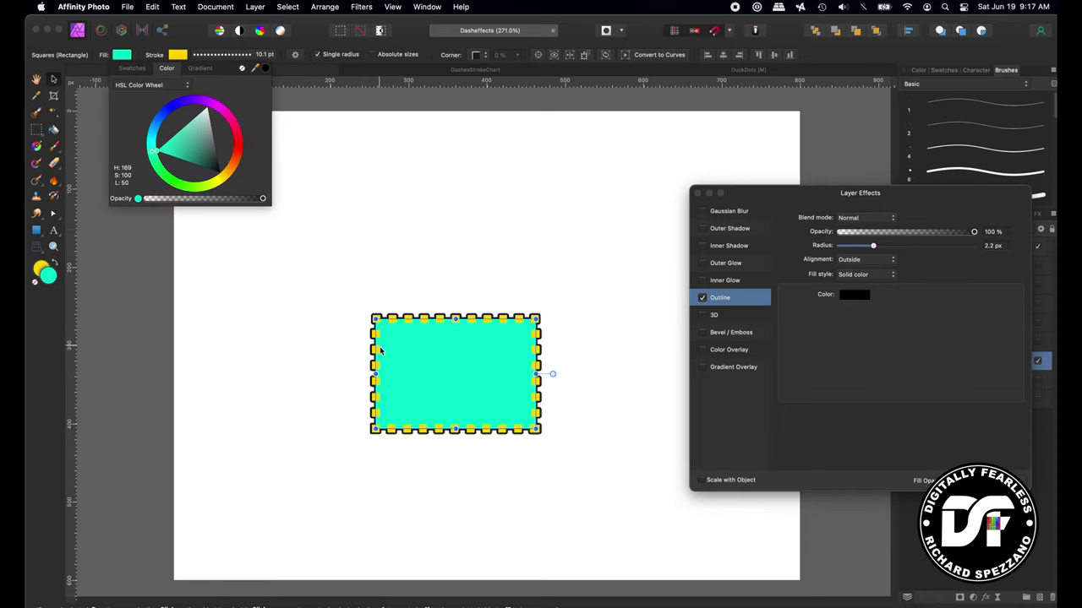
key(super+plus)
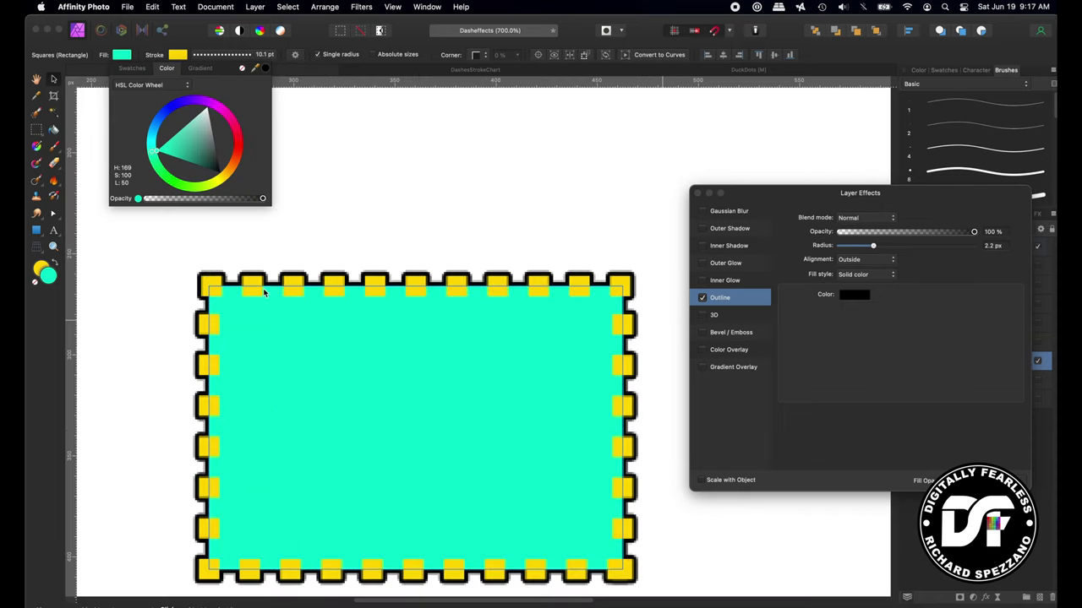
- Toggle the black Outline effect off and on, then remove the turquoise fill
click(703, 301)
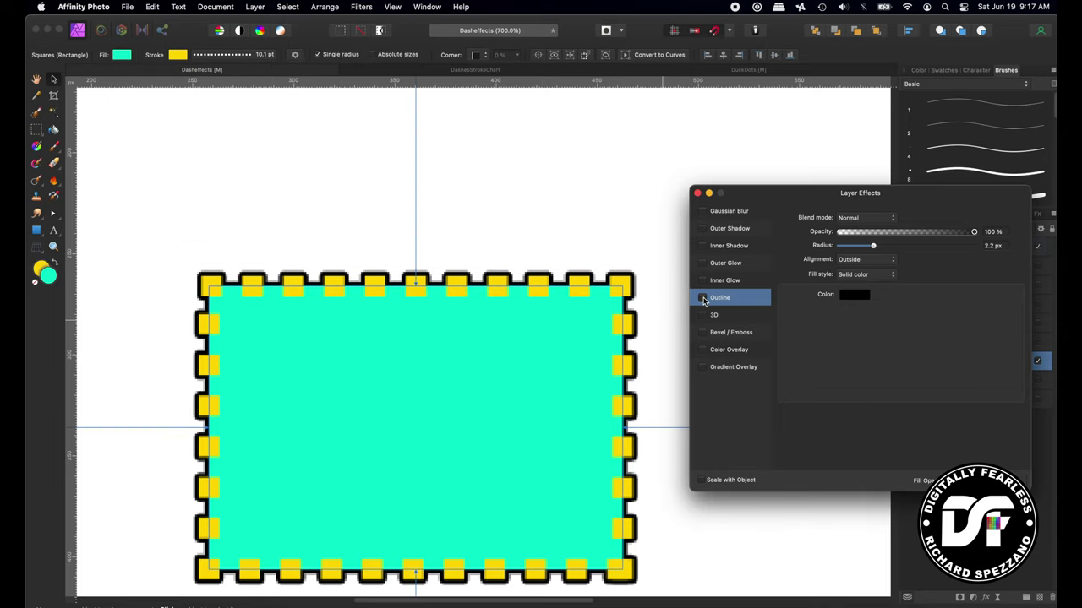
click(703, 301)
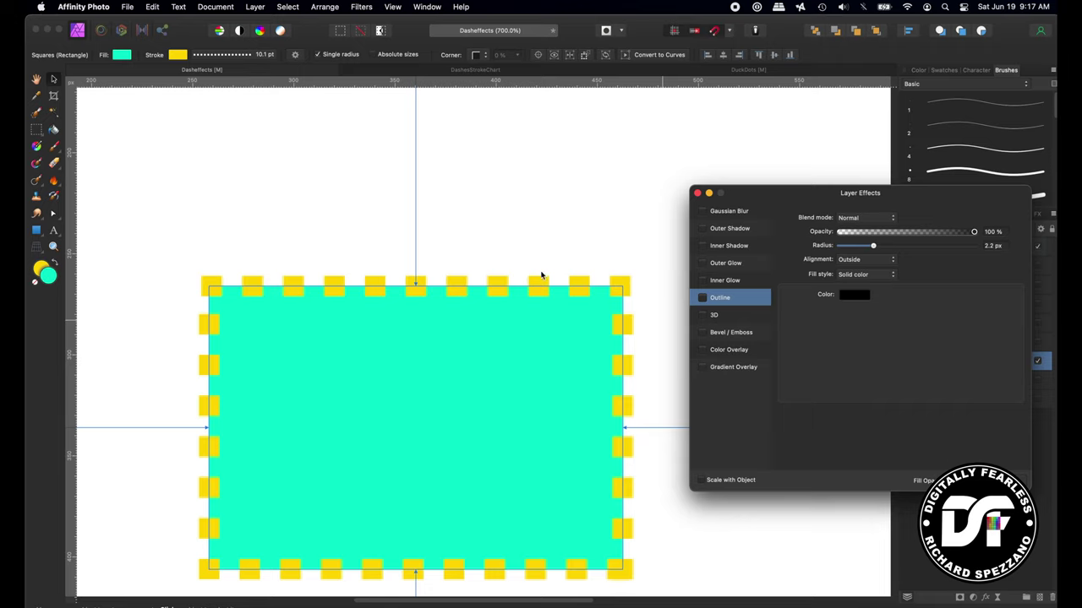
click(702, 301)
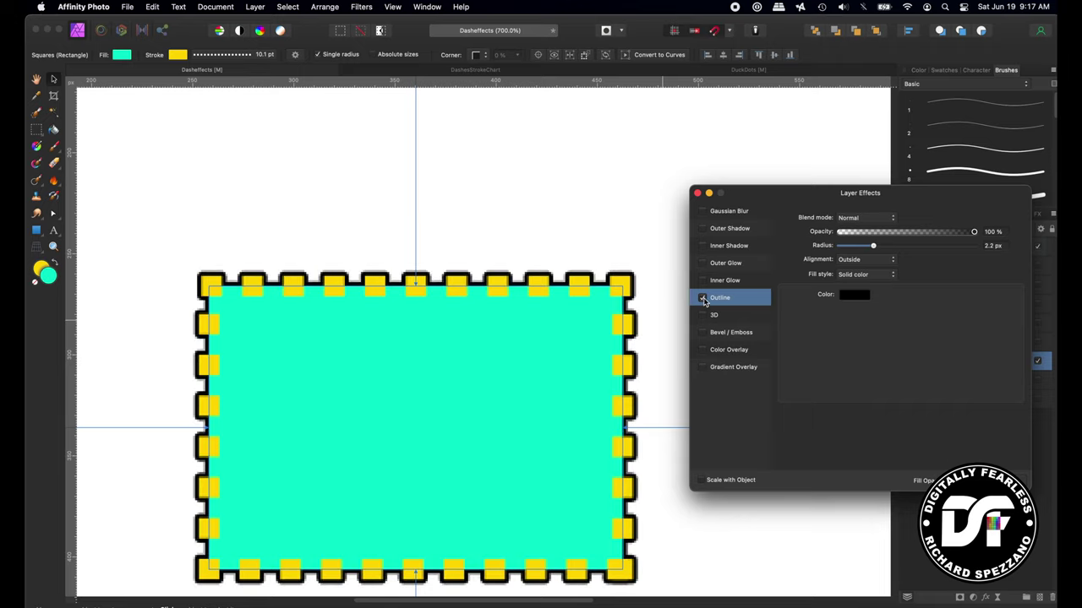
click(127, 55)
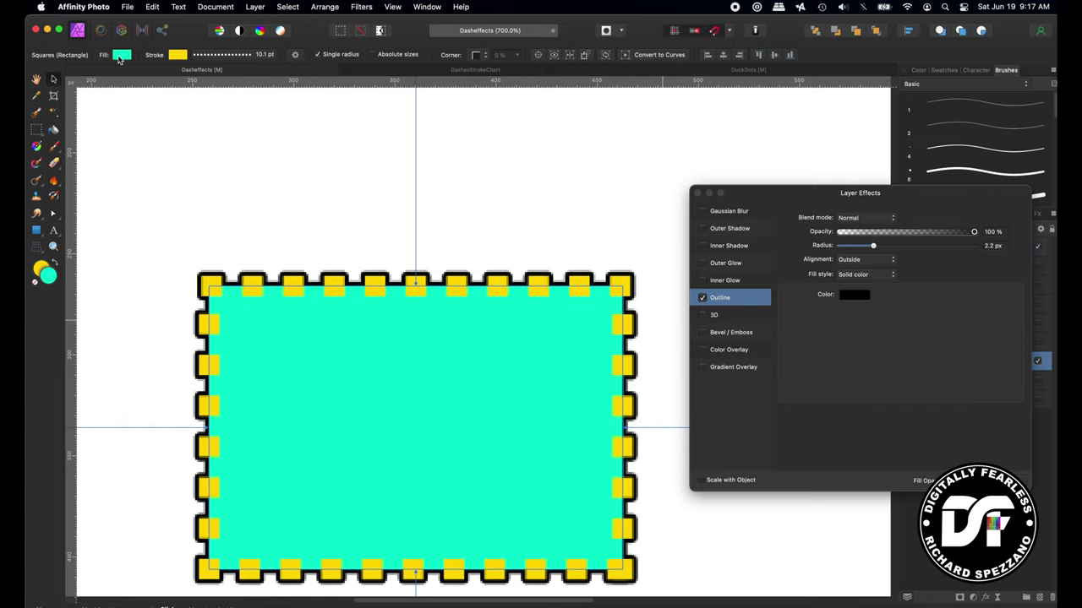
click(121, 56)
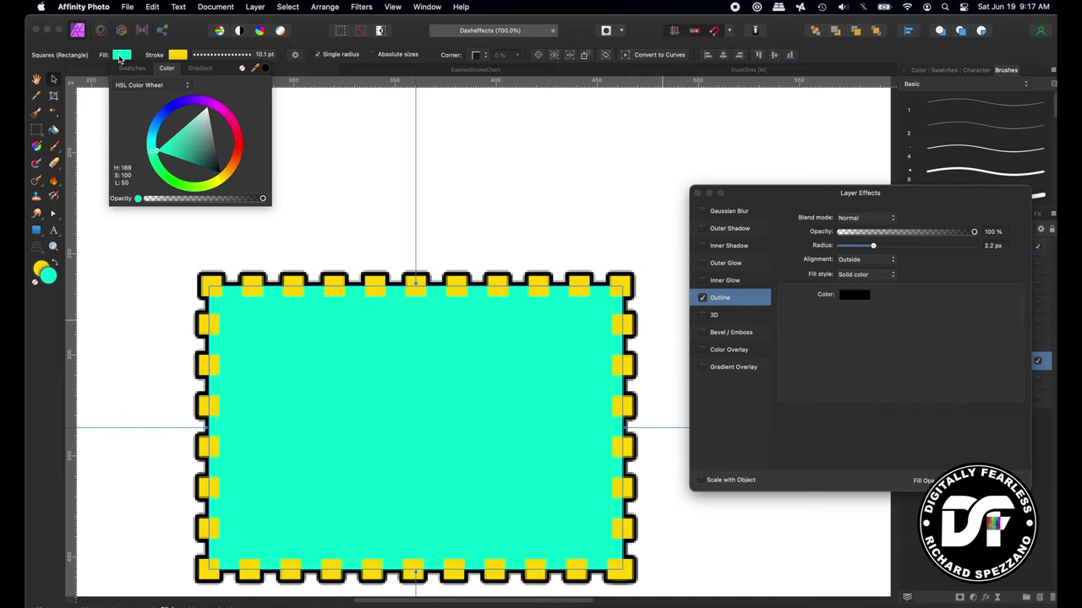
click(242, 69)
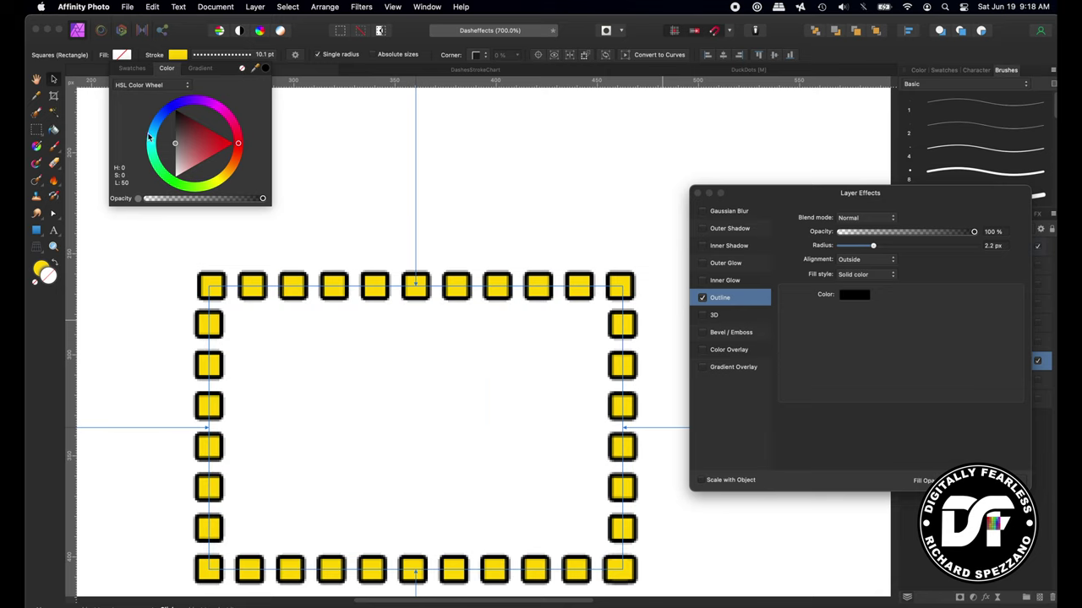
- Give the dashes flat Butt Cap ends and close Layer Effects
click(212, 56)
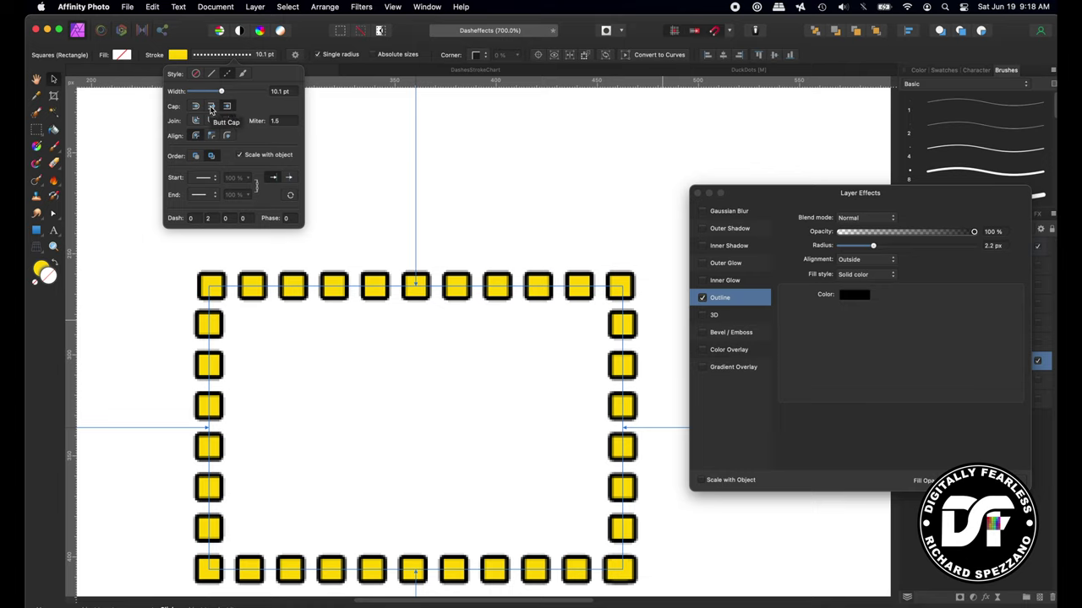
click(212, 108)
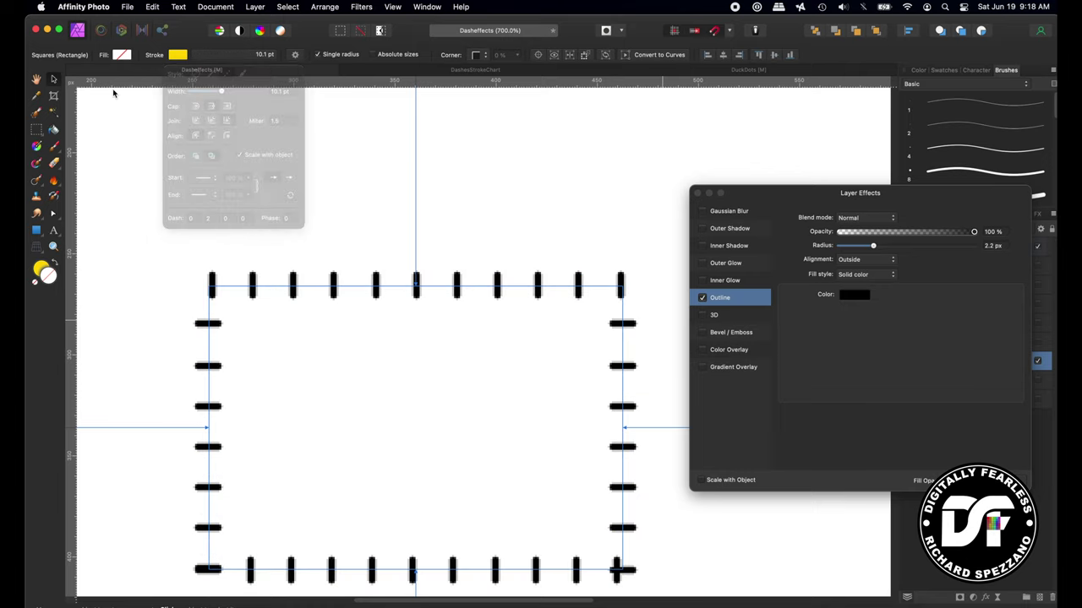
click(697, 193)
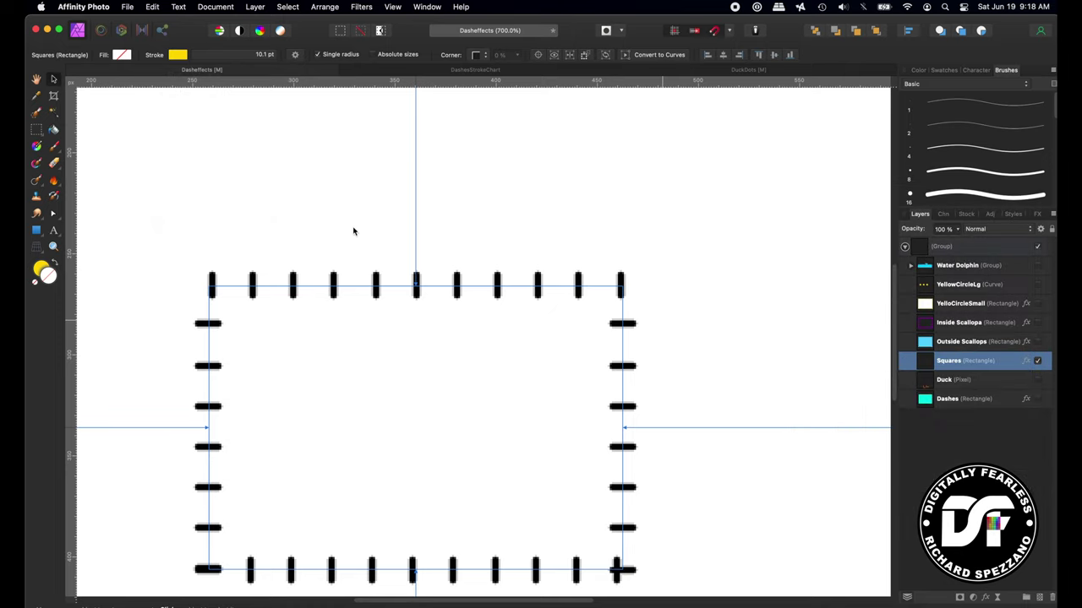
- Move Squares up-right, show the Dashes rectangle, and position it overlapping Squares
key(super+minus)
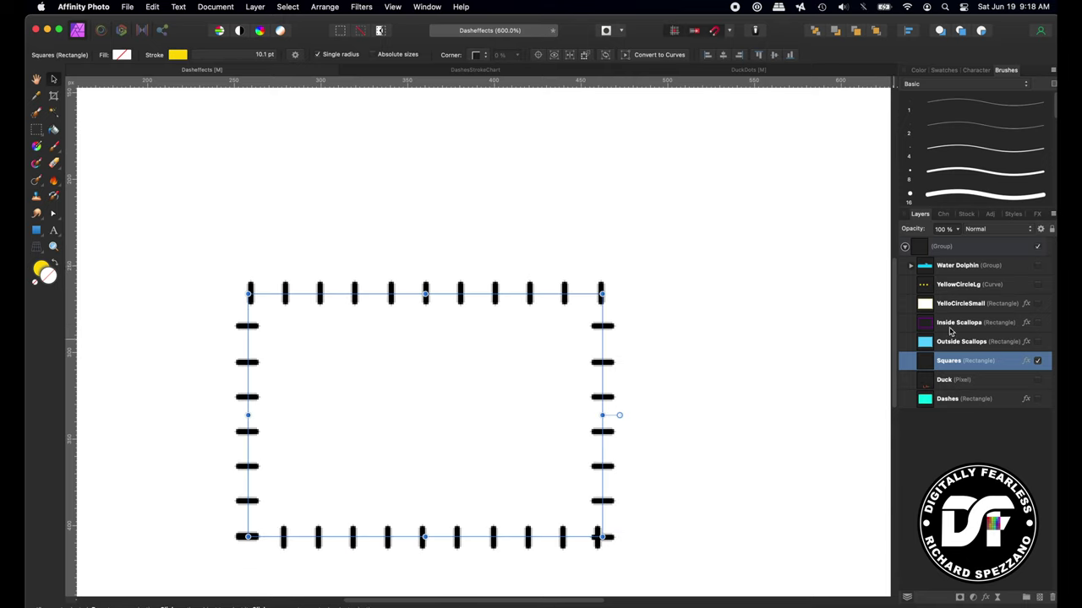
drag(534, 294, 563, 219)
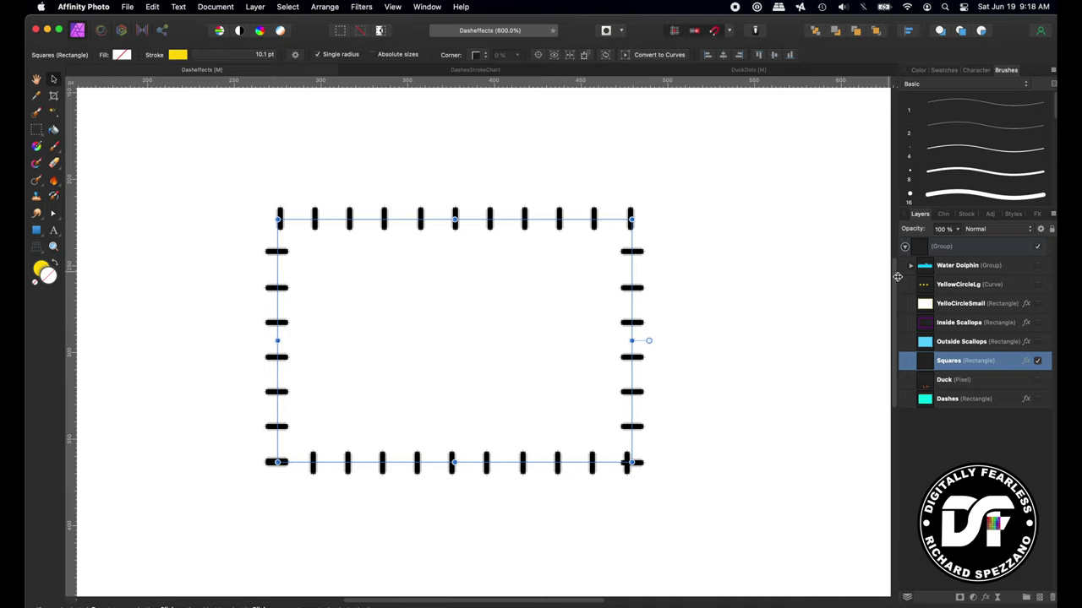
click(1036, 398)
drag(715, 490, 522, 250)
drag(520, 205, 438, 199)
drag(560, 328, 633, 310)
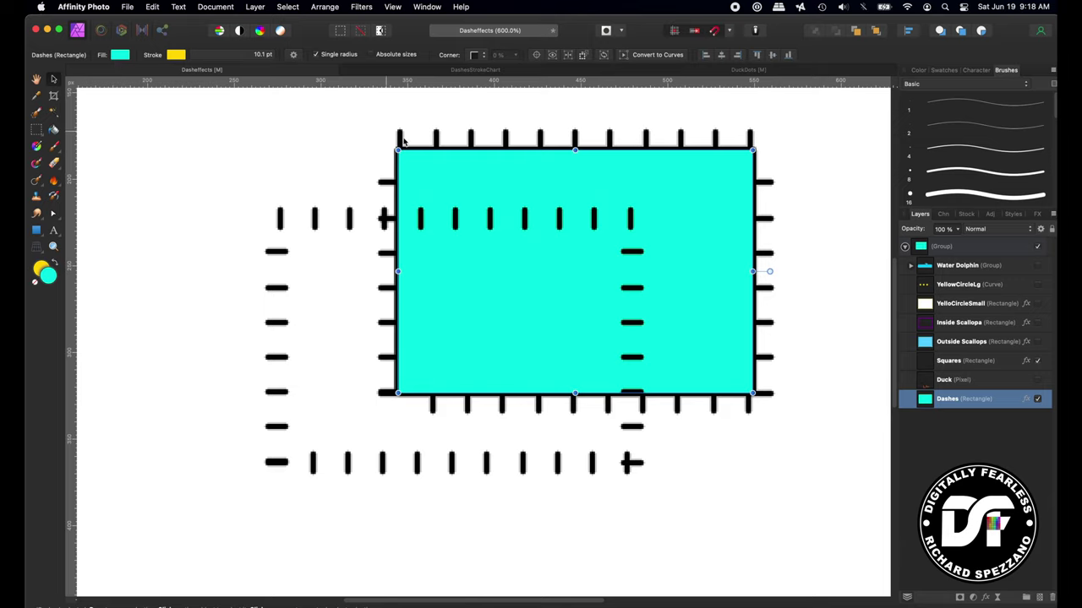
- Change the Dashes rectangle's stroke colour to blue
click(222, 56)
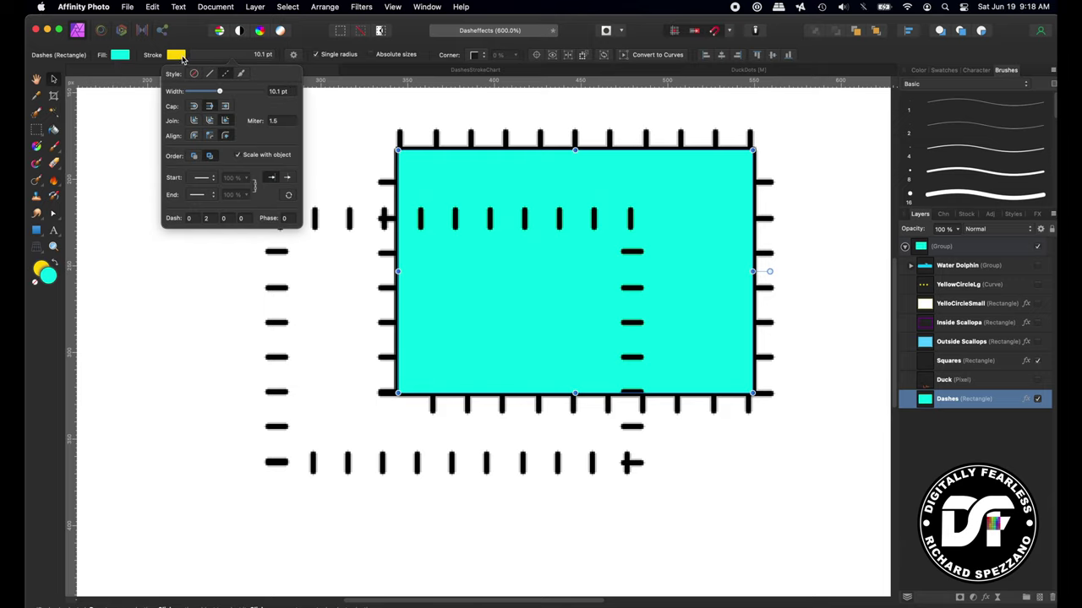
click(175, 56)
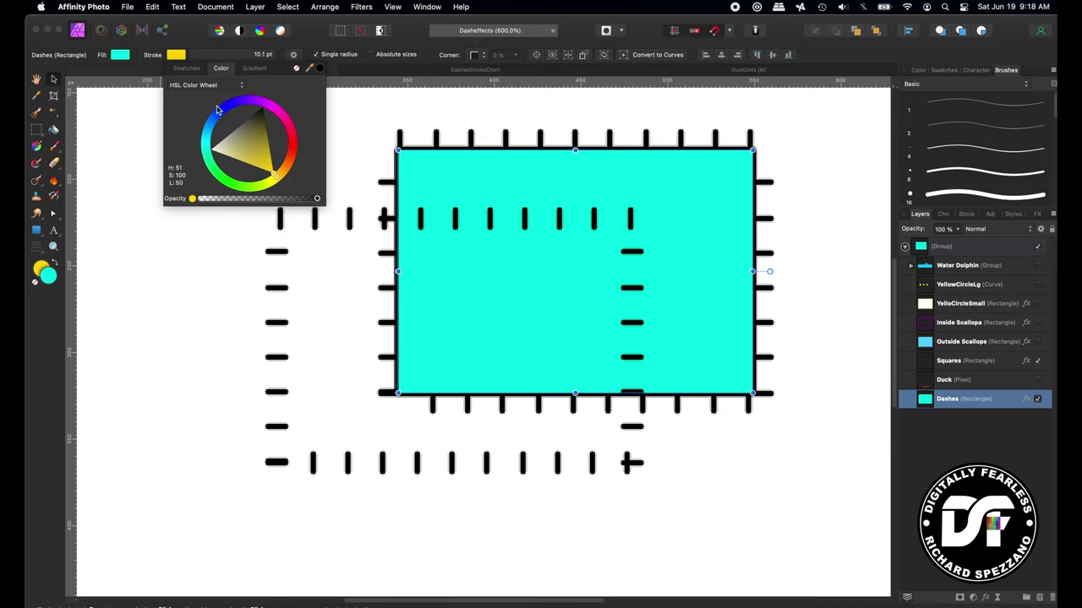
click(221, 112)
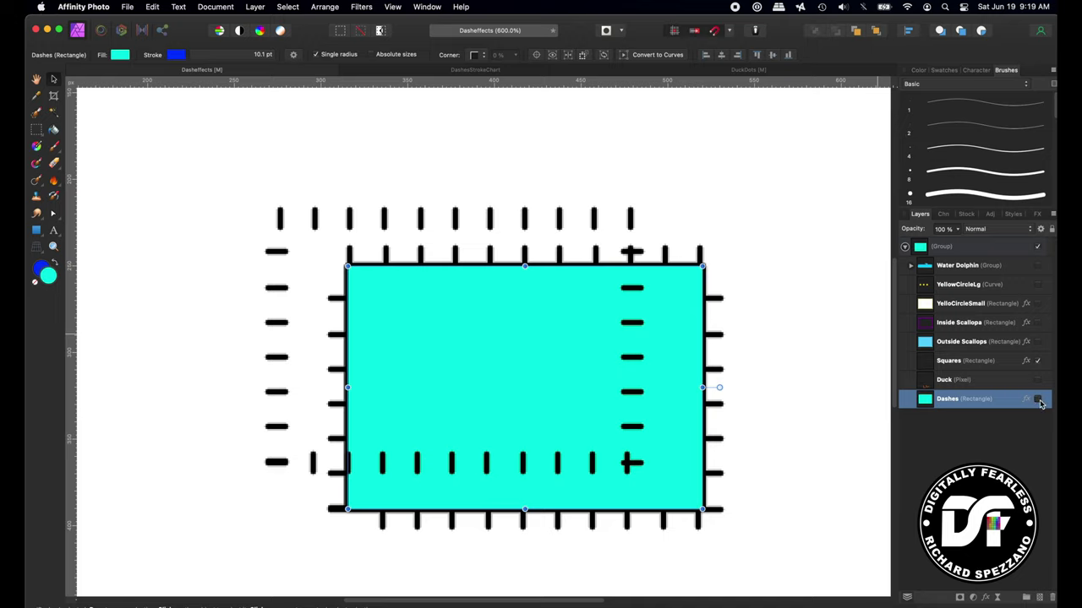
- Hide the Dashes rectangle, deselect it, and show the numbered Duck drawing
click(1039, 399)
click(796, 353)
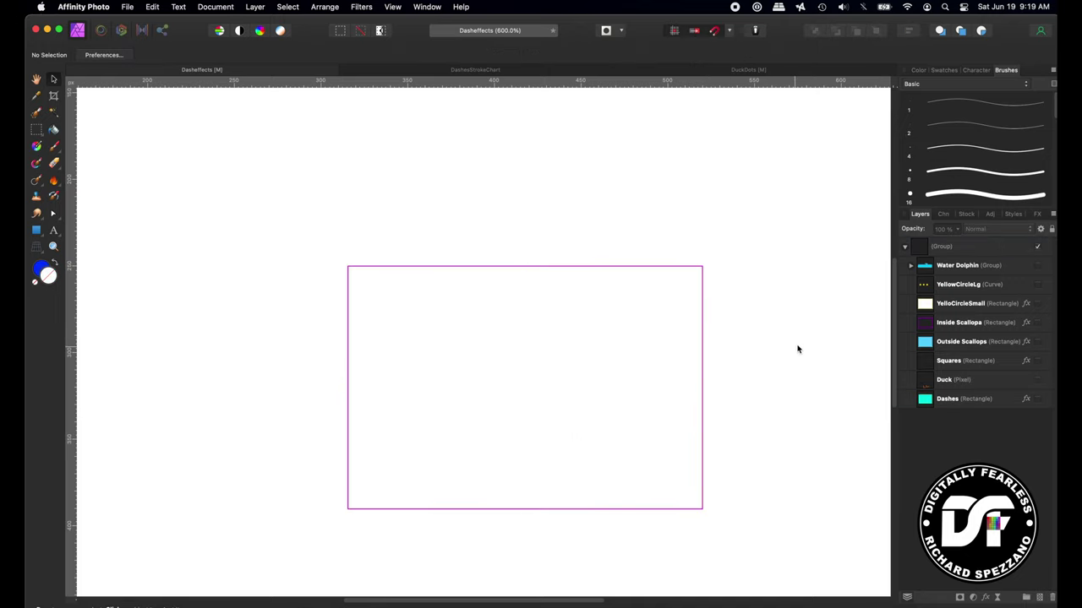
click(1037, 382)
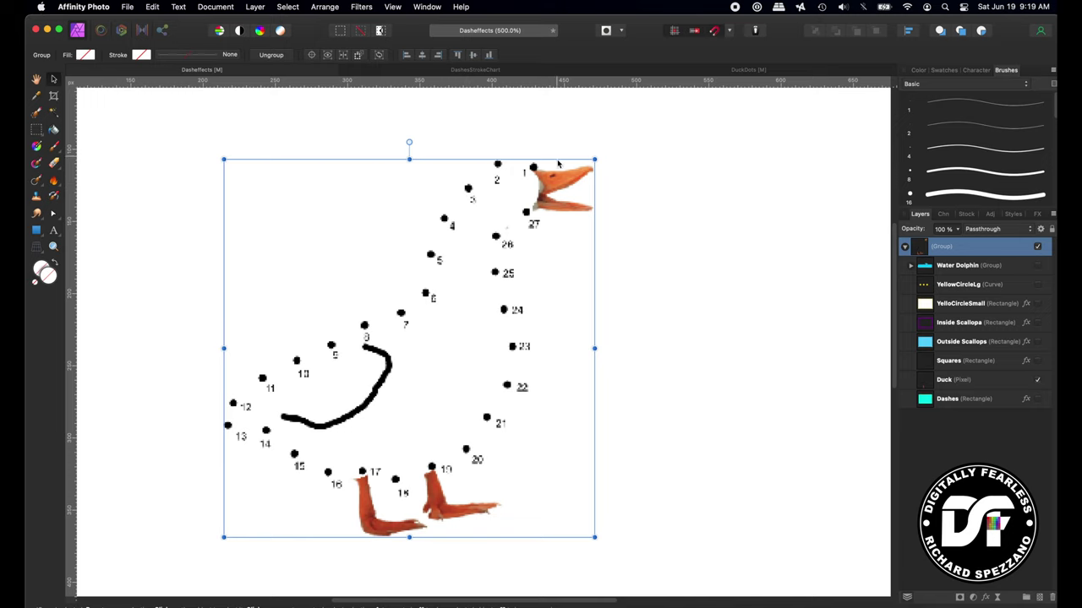
- In the DuckDots document, hide the top Pixel layer and show the original duck photo
click(746, 70)
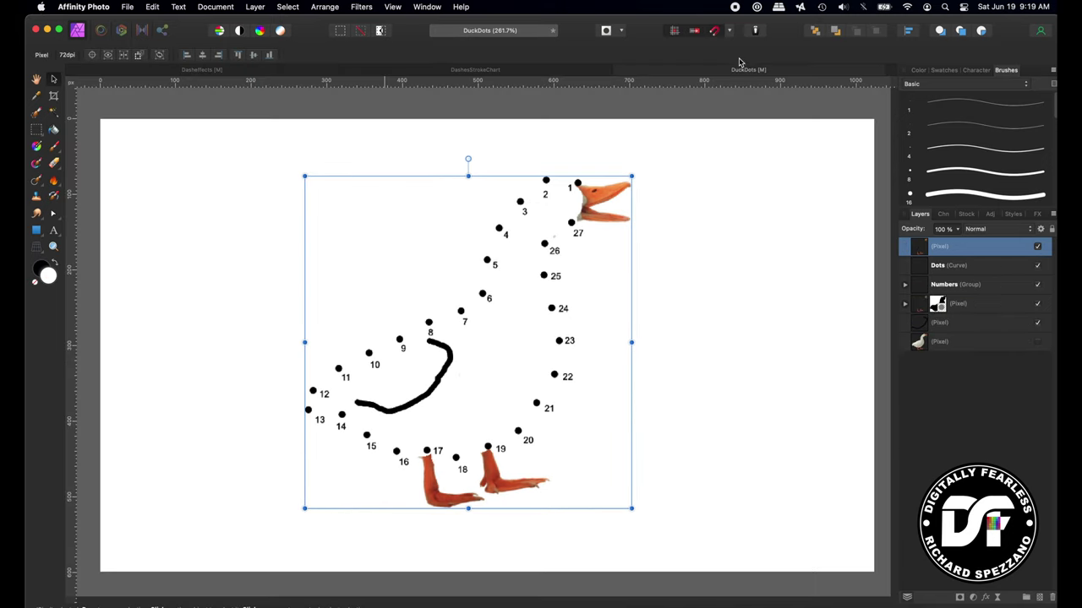
click(176, 205)
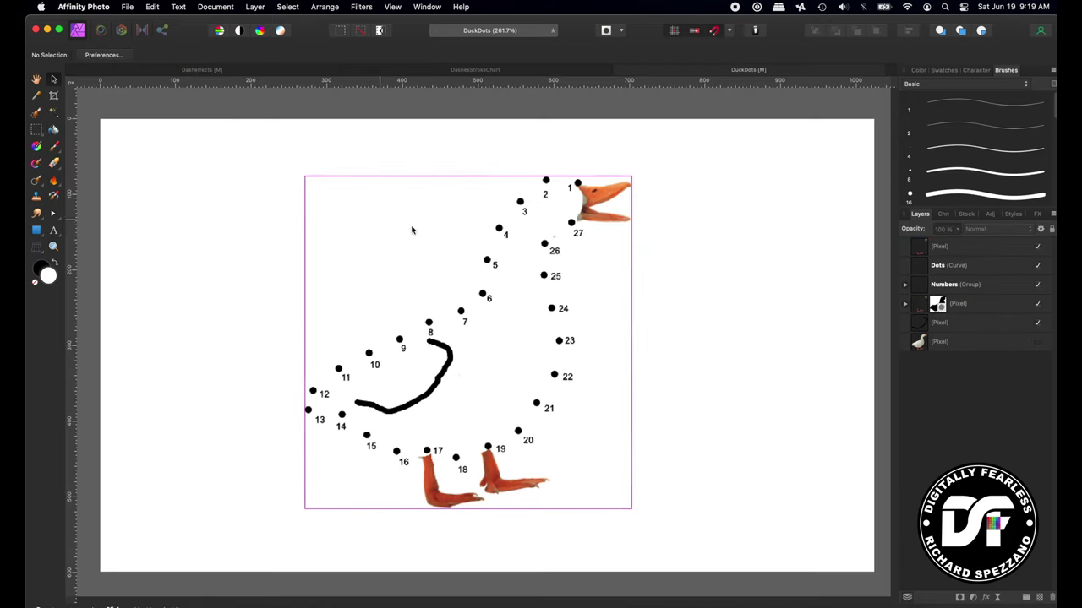
click(502, 234)
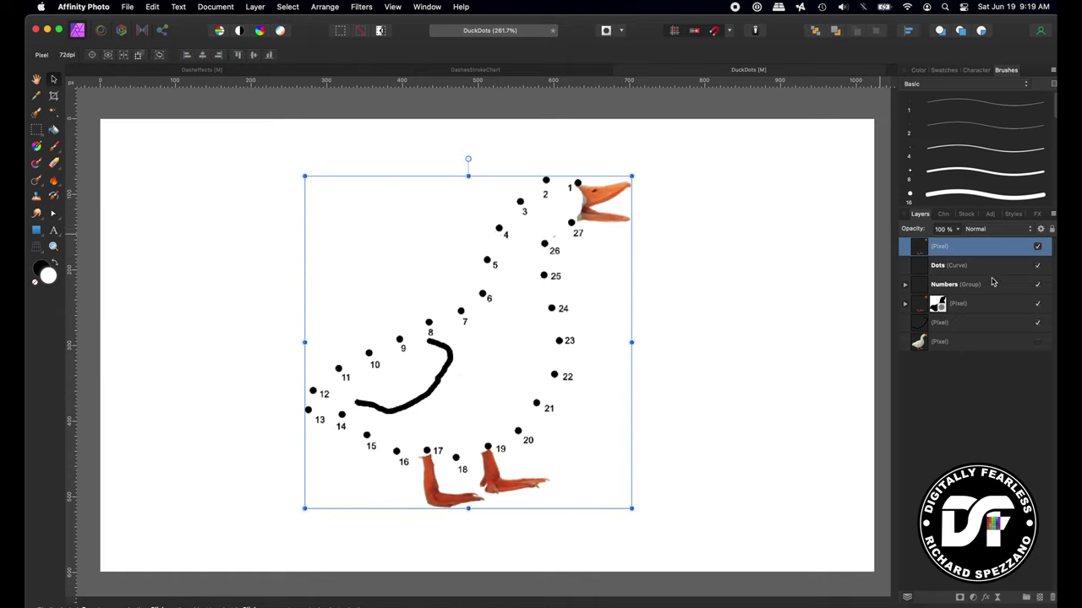
click(1041, 248)
alt+click(1038, 342)
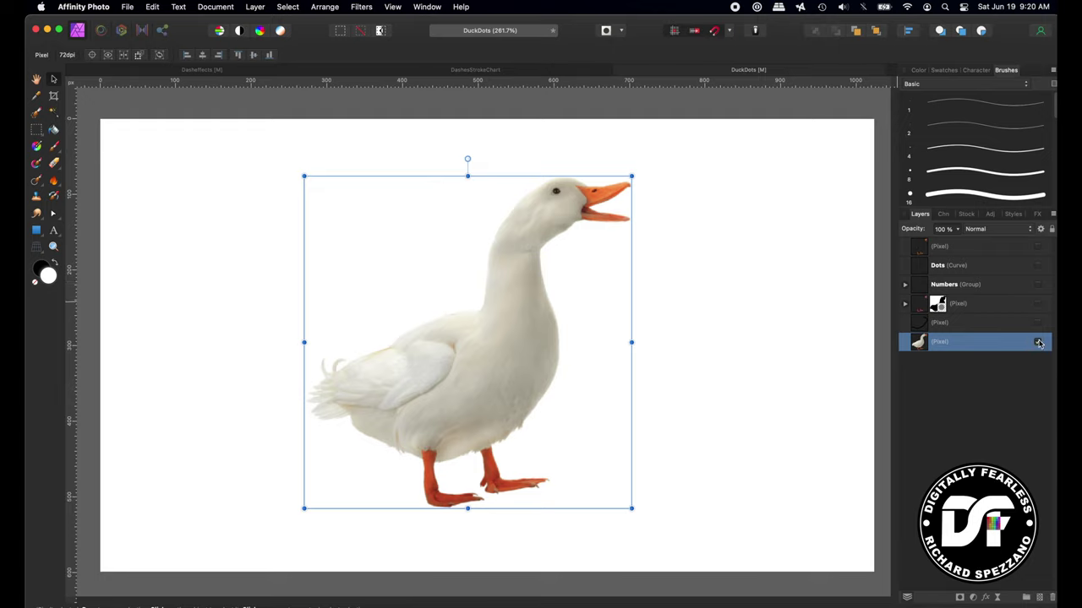
- Hide the duck photo and show the masked layer so only beak and feet remain
click(903, 306)
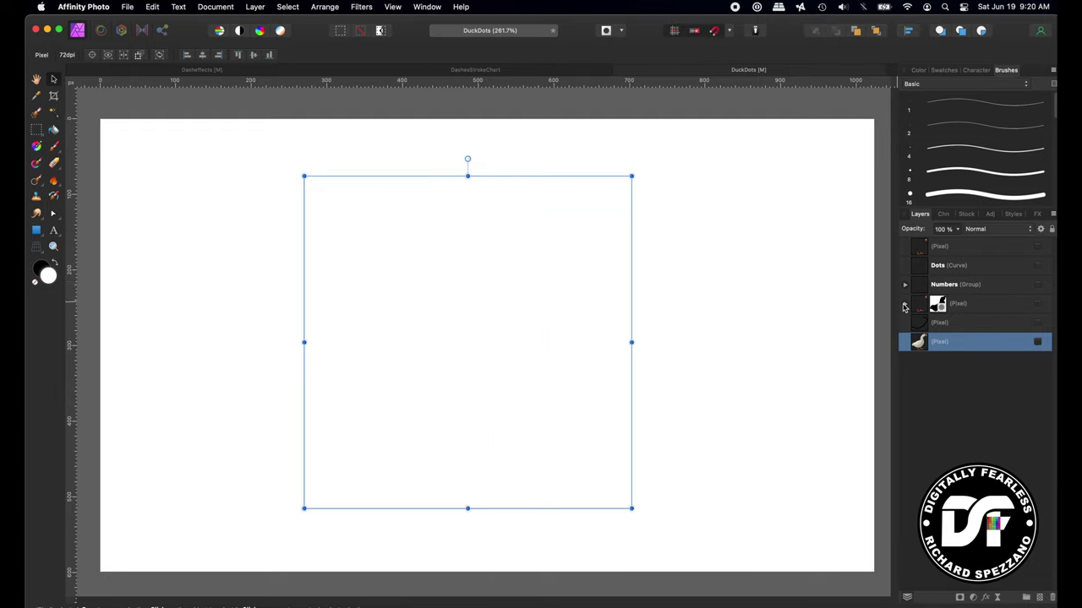
click(905, 306)
click(931, 322)
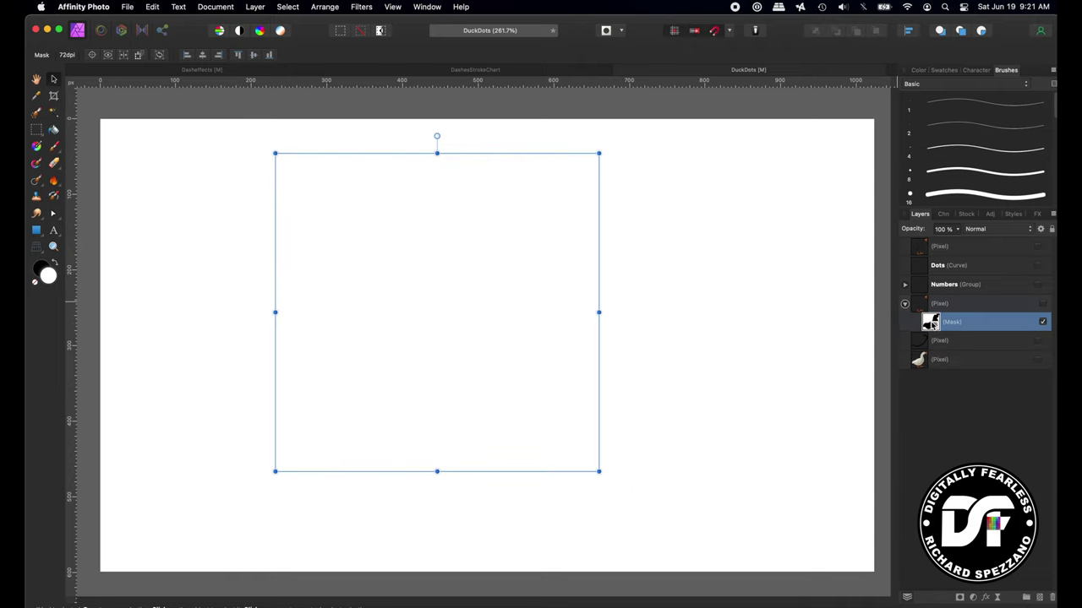
click(1039, 303)
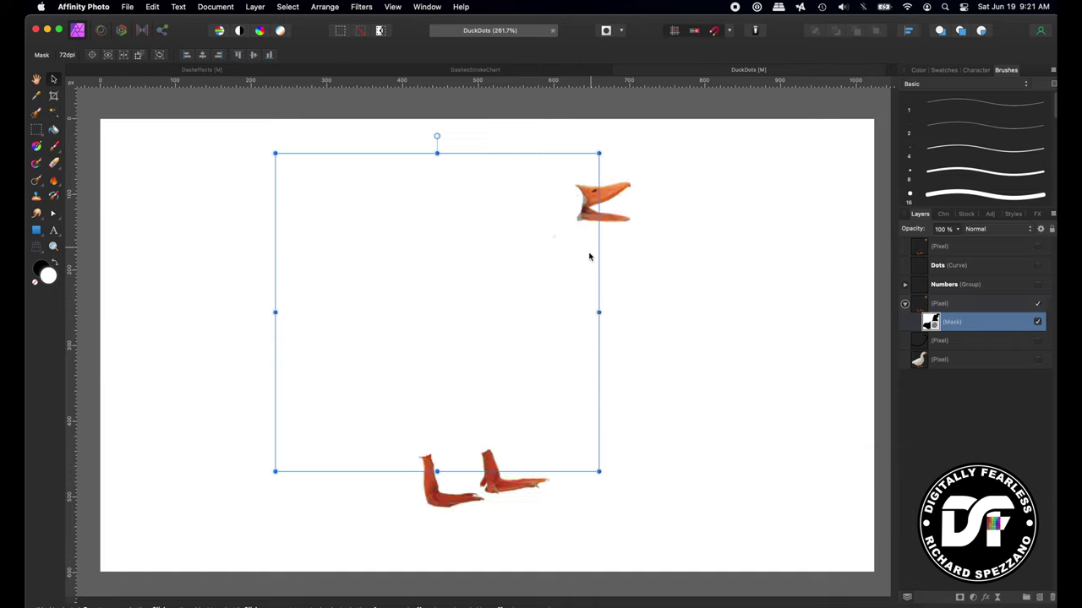
right_click(952, 322)
click(864, 321)
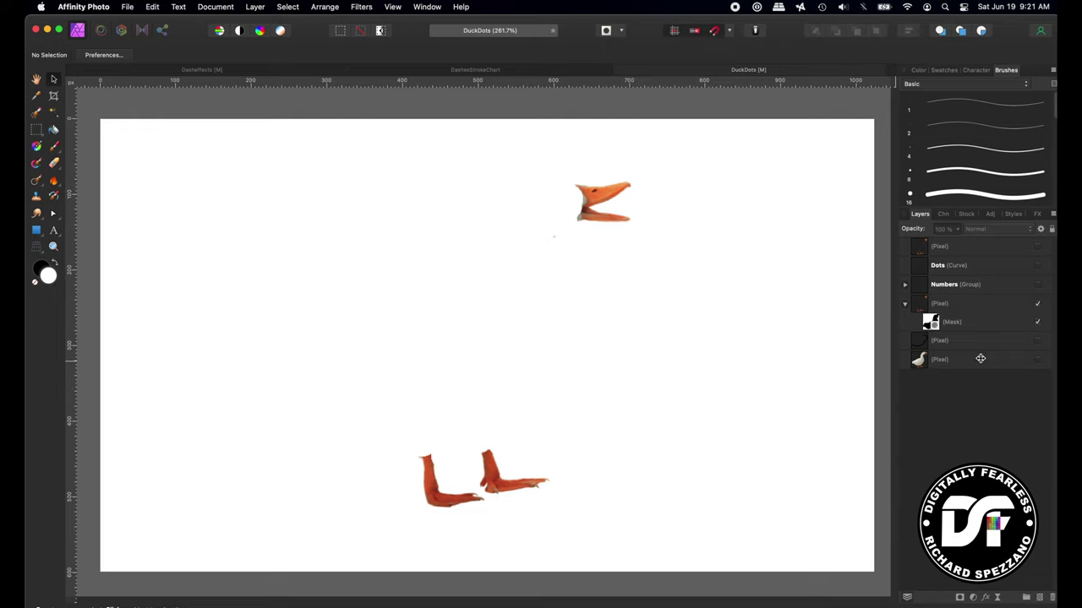
- Show the white duck body, keeping the black wing stroke and Dots layer hidden
click(1036, 341)
click(1038, 342)
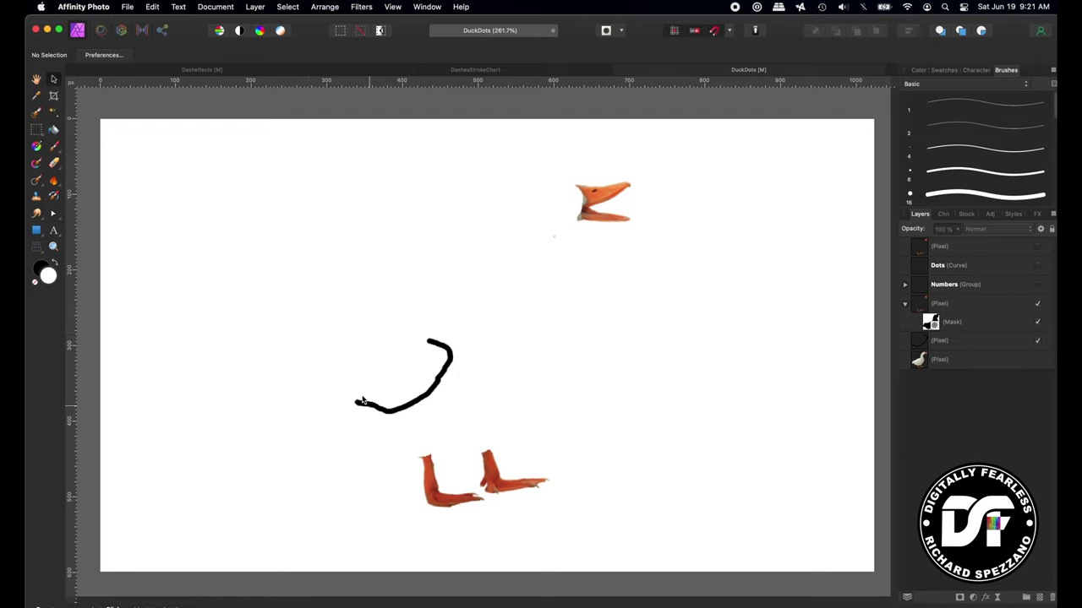
click(1037, 362)
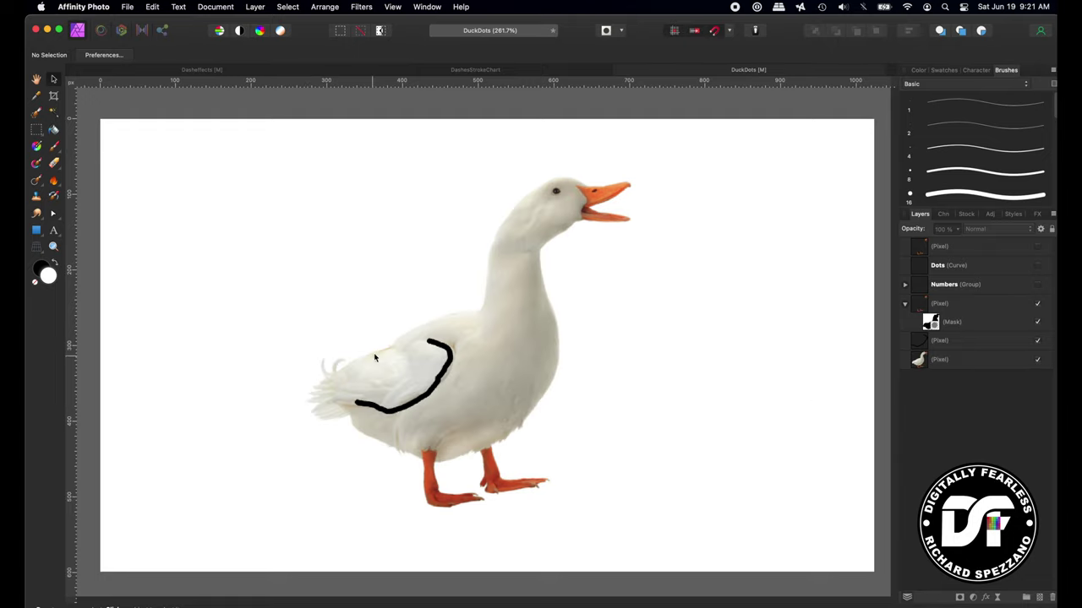
click(1038, 341)
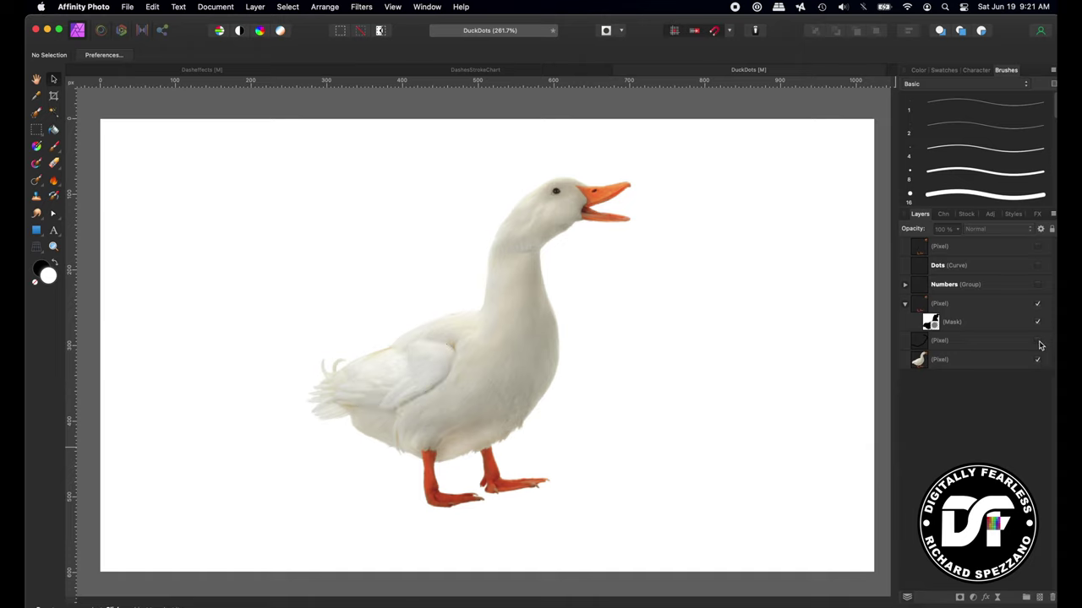
click(1038, 265)
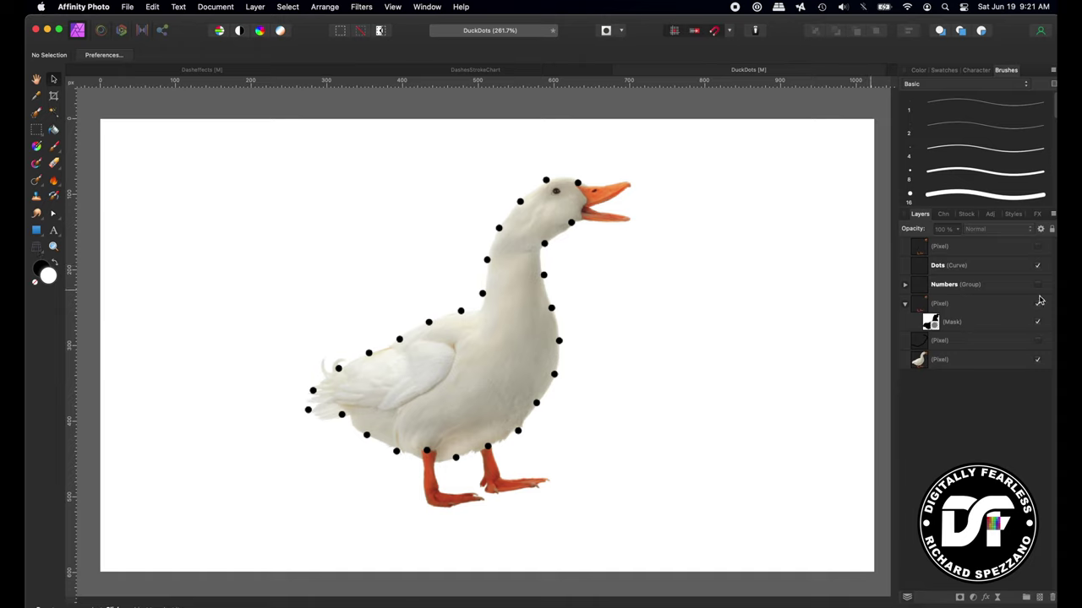
click(1038, 266)
click(54, 216)
- Start a Pen path across the duck's head to the neck with 3.5 pt stroke
click(79, 218)
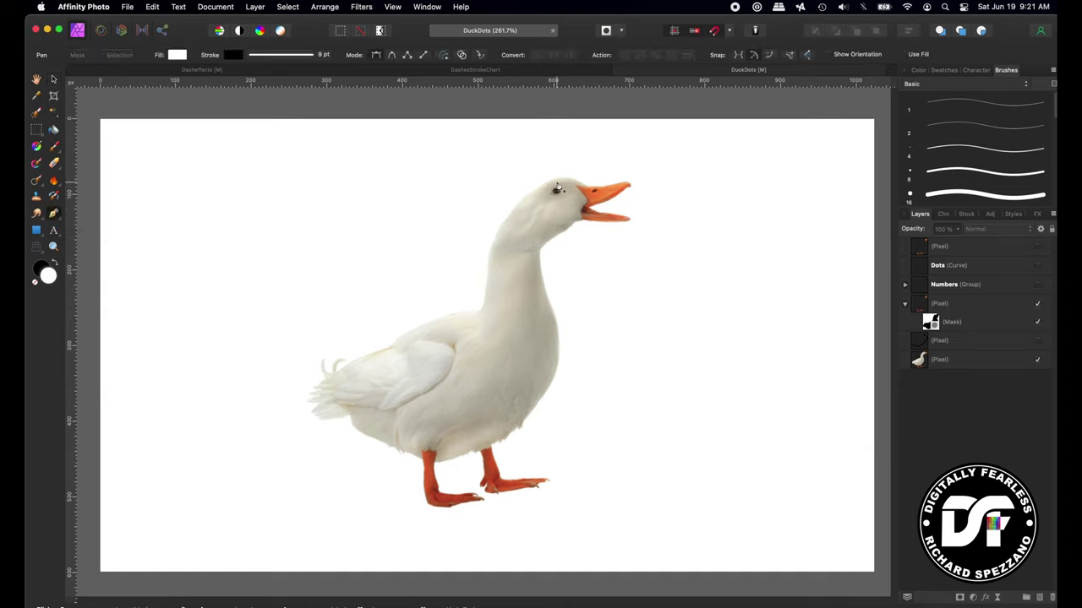
click(580, 184)
click(541, 184)
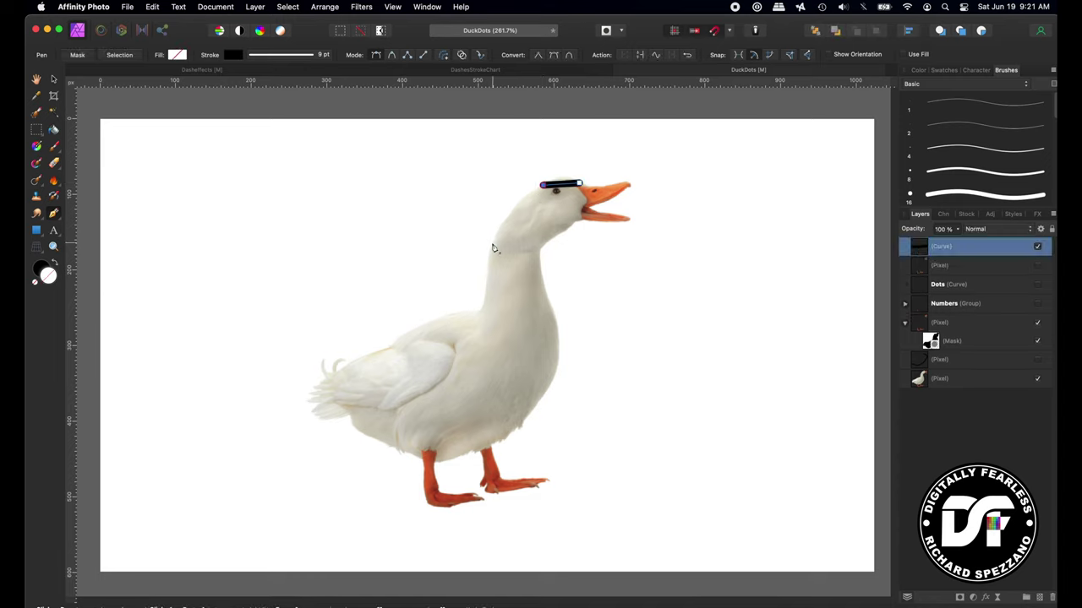
click(491, 244)
click(279, 55)
drag(273, 91, 266, 92)
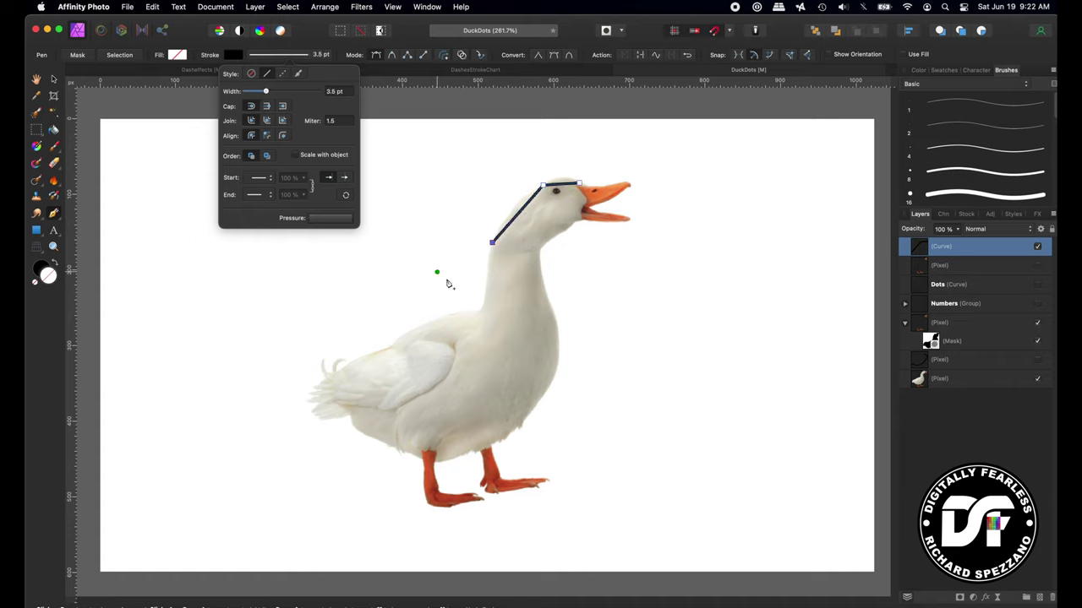
- Continue the path down the neck and along the back to the tail
click(487, 303)
click(467, 312)
click(409, 332)
click(368, 355)
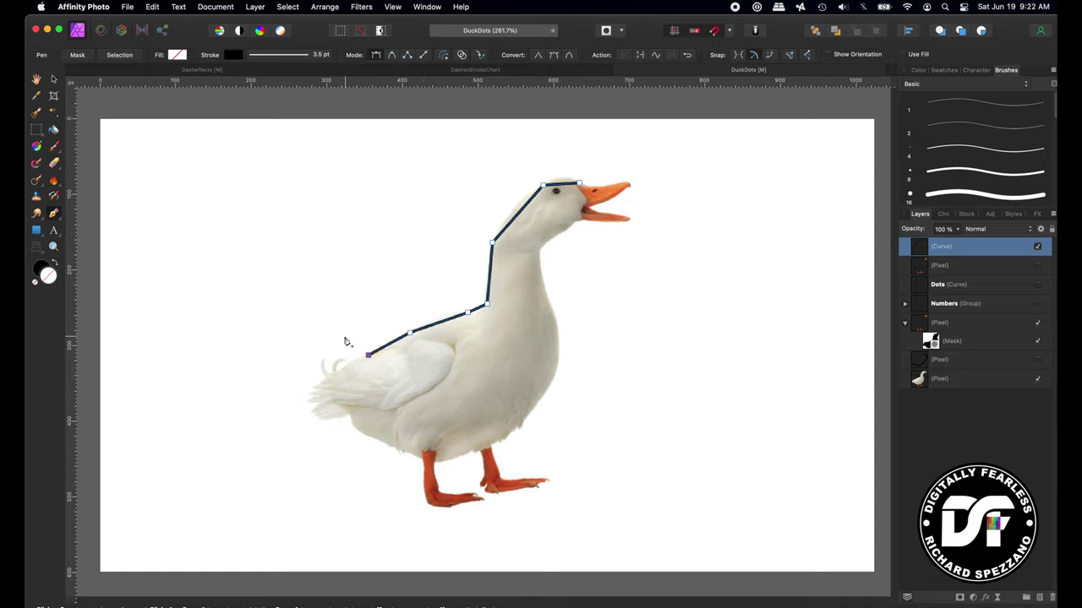
click(53, 79)
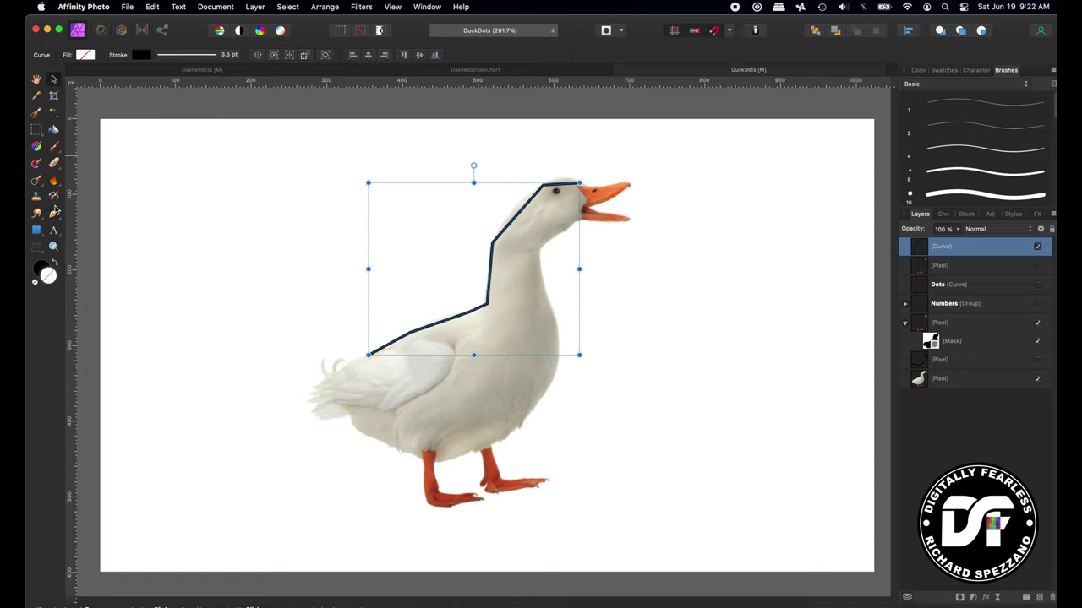
- Bend the path's neck section into a smooth curve with the Node Tool
click(54, 211)
drag(59, 213, 86, 229)
drag(520, 209, 563, 178)
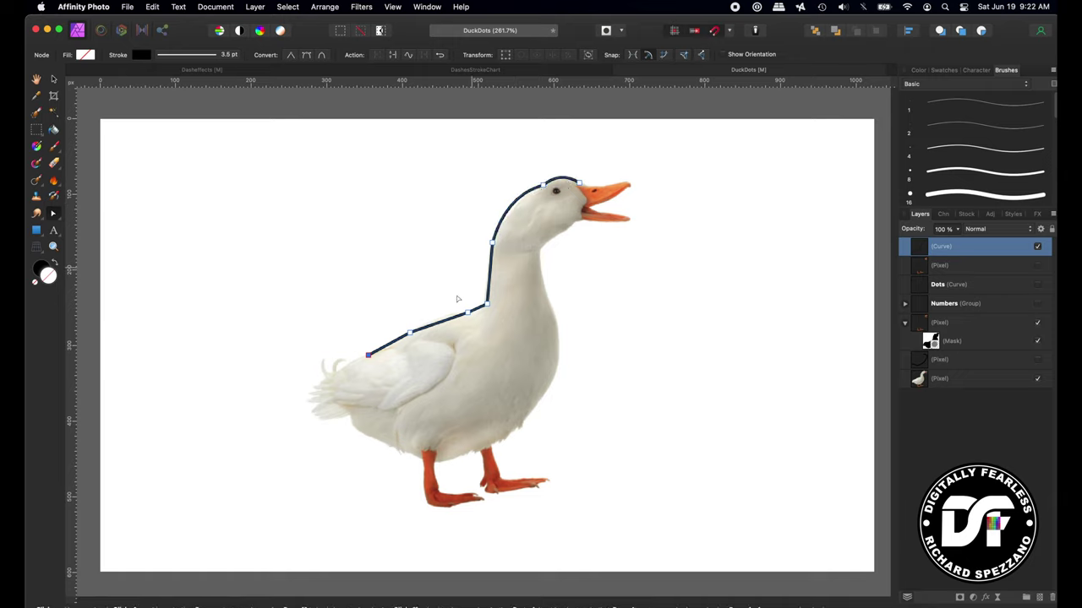
- Nudge the lower neck point up and give the curve a dashed 9.5 pt stroke
drag(485, 305, 486, 301)
click(189, 55)
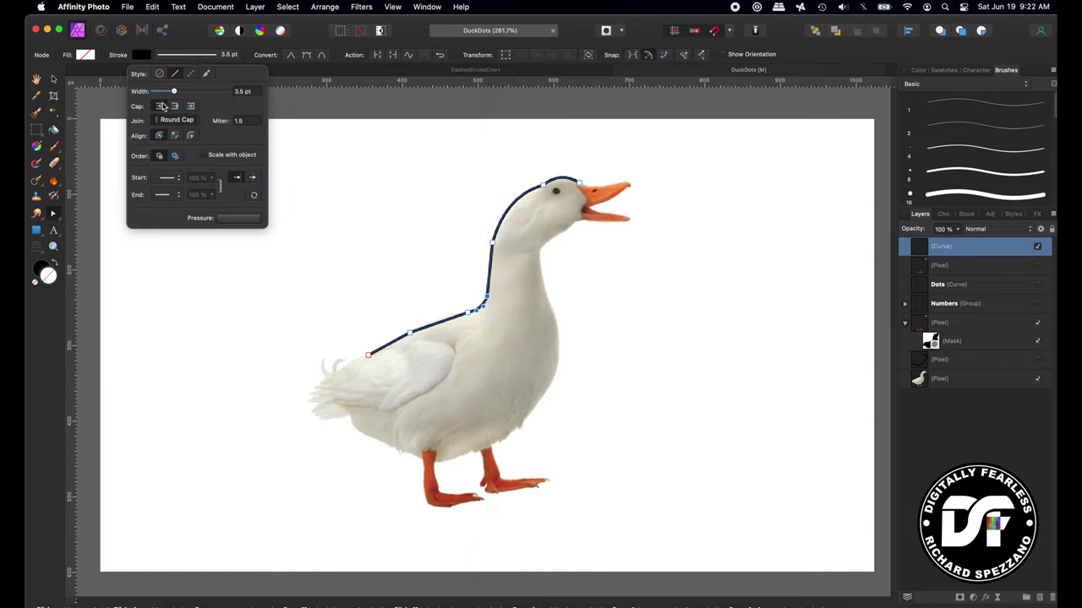
click(191, 76)
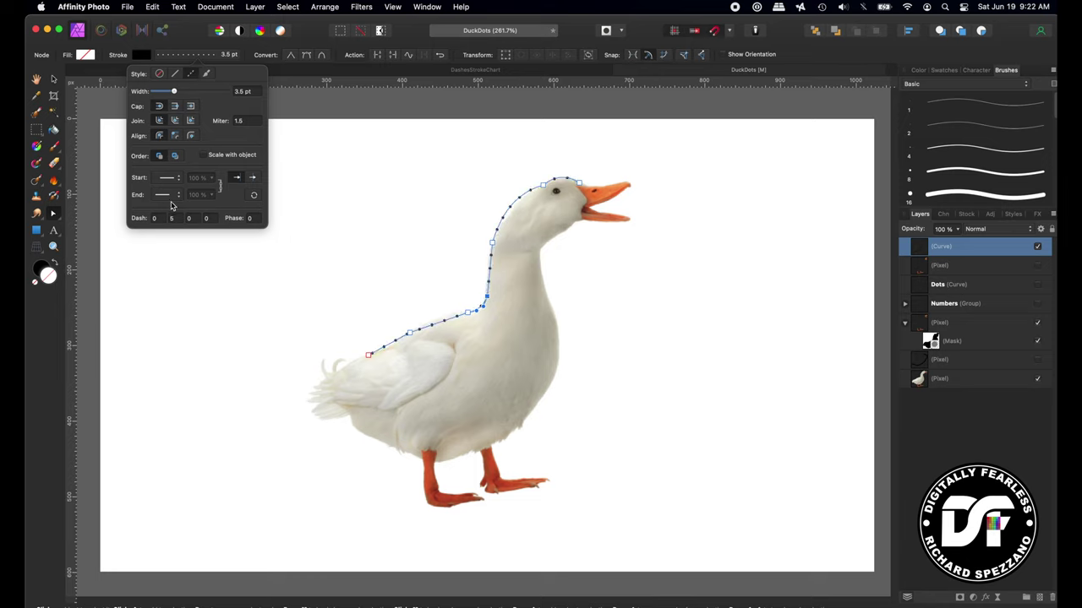
drag(173, 96, 183, 95)
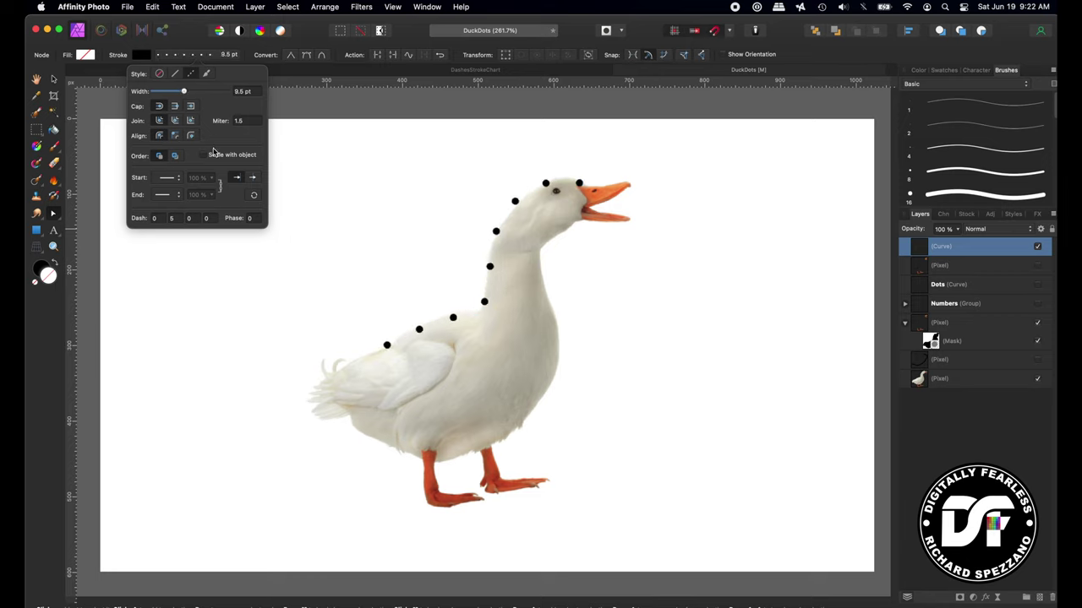
- Set the dash pattern to 0 and 8 so the round dots spread widely
click(174, 219)
text(5)
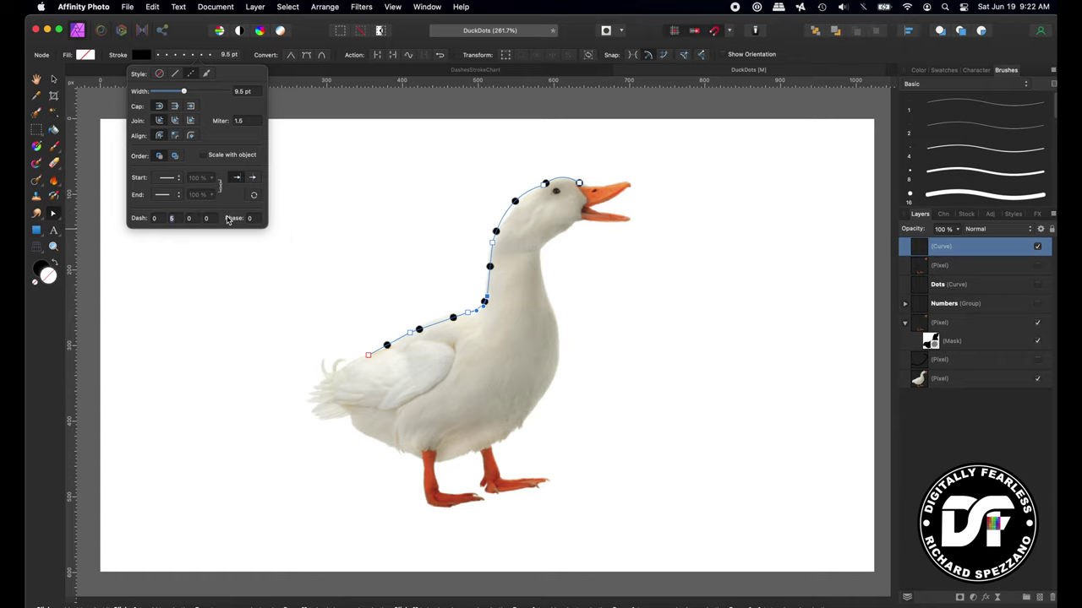
key(Return)
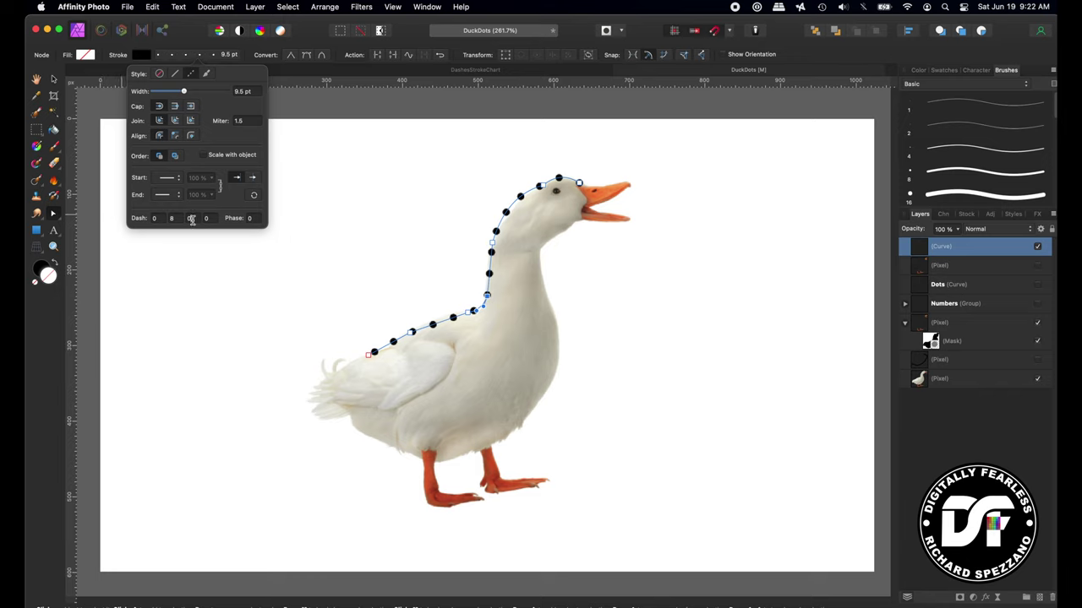
click(194, 219)
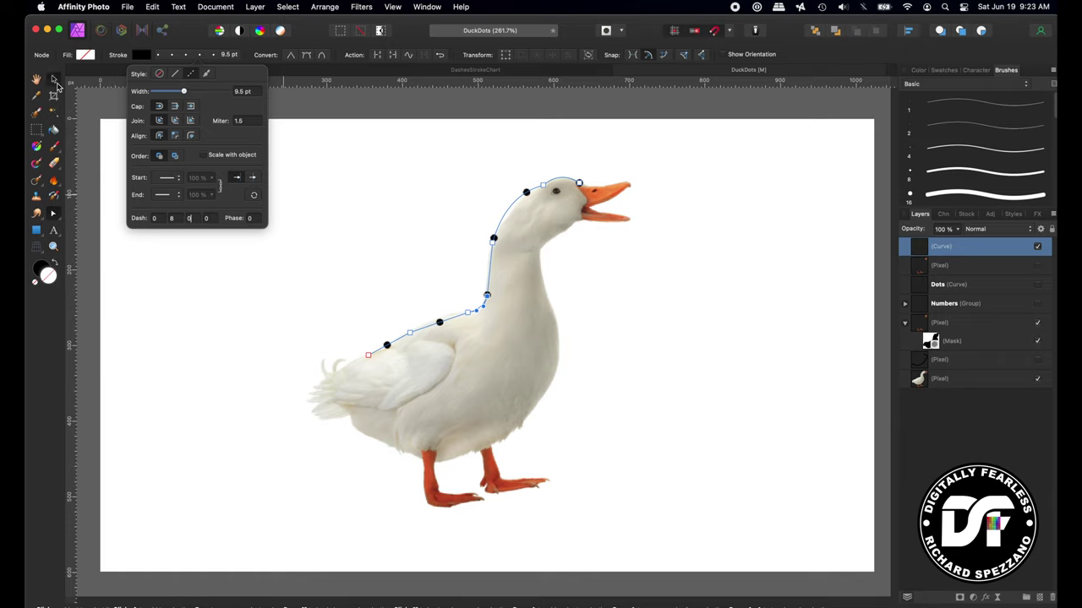
click(319, 161)
click(490, 239)
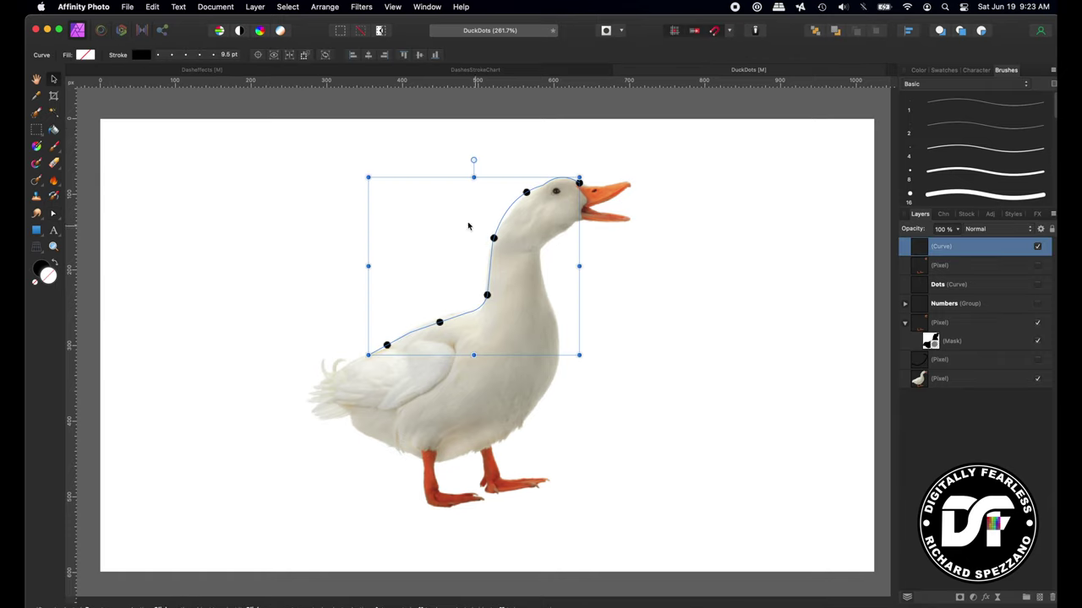
- Delete the practice dotted path, show the Dots and Numbers layers, and hide the white duck
key(super+e)
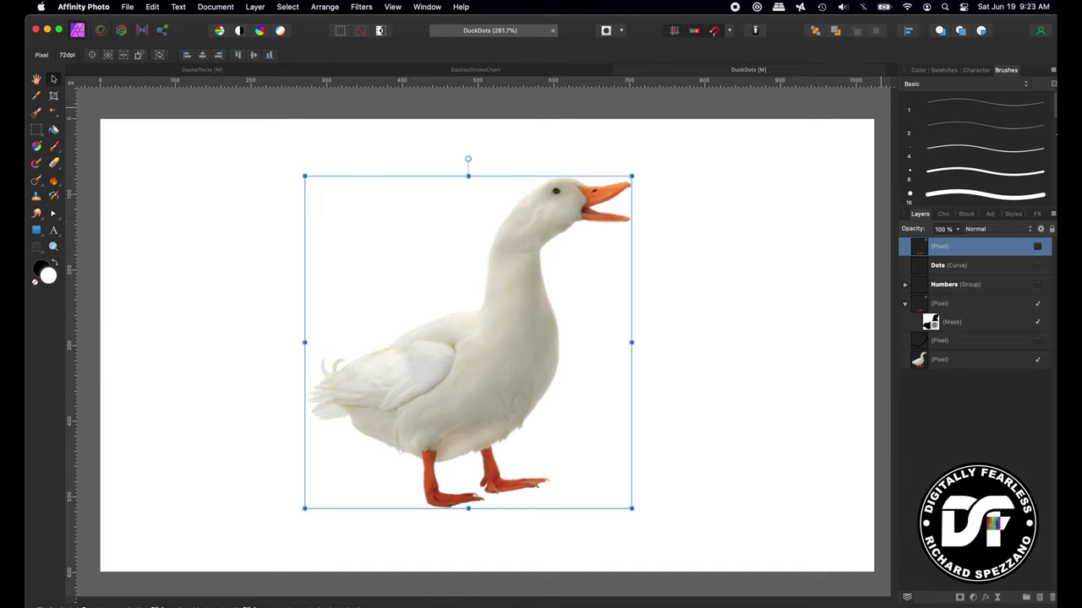
click(1038, 266)
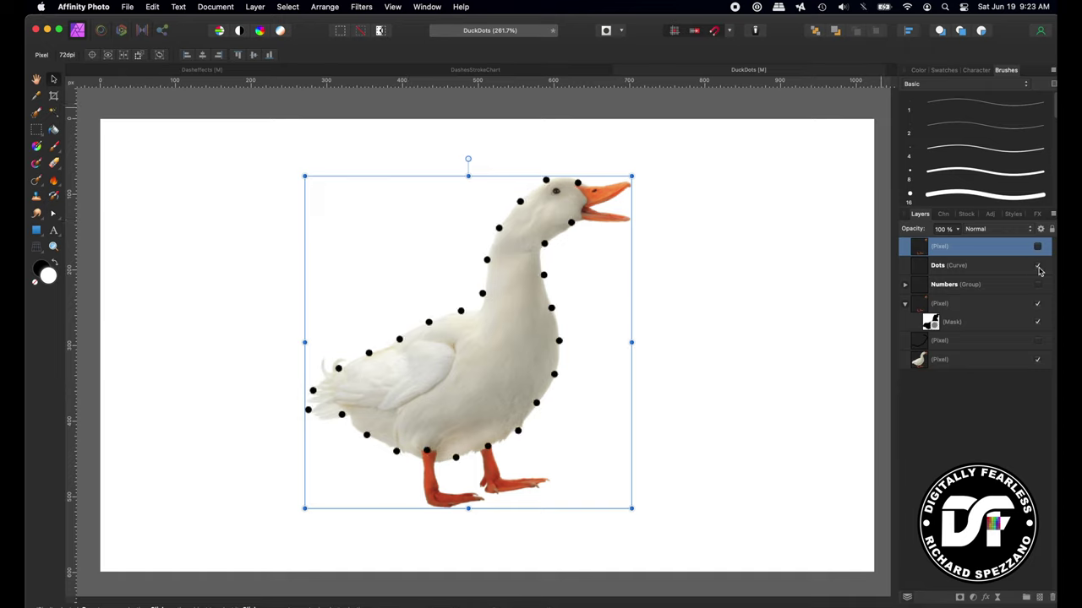
click(905, 288)
click(905, 287)
click(1038, 285)
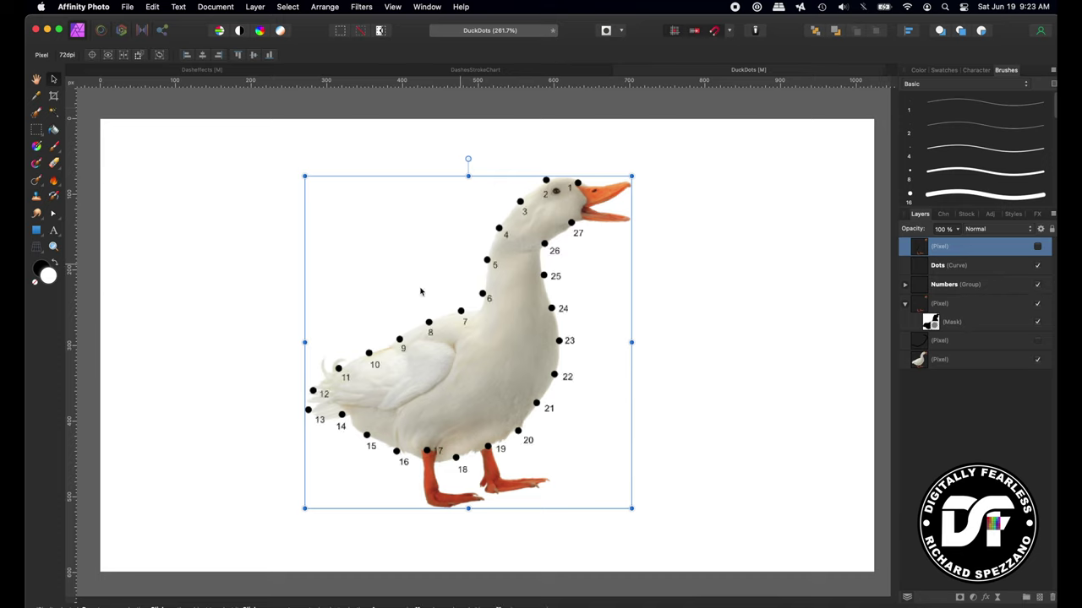
click(1043, 364)
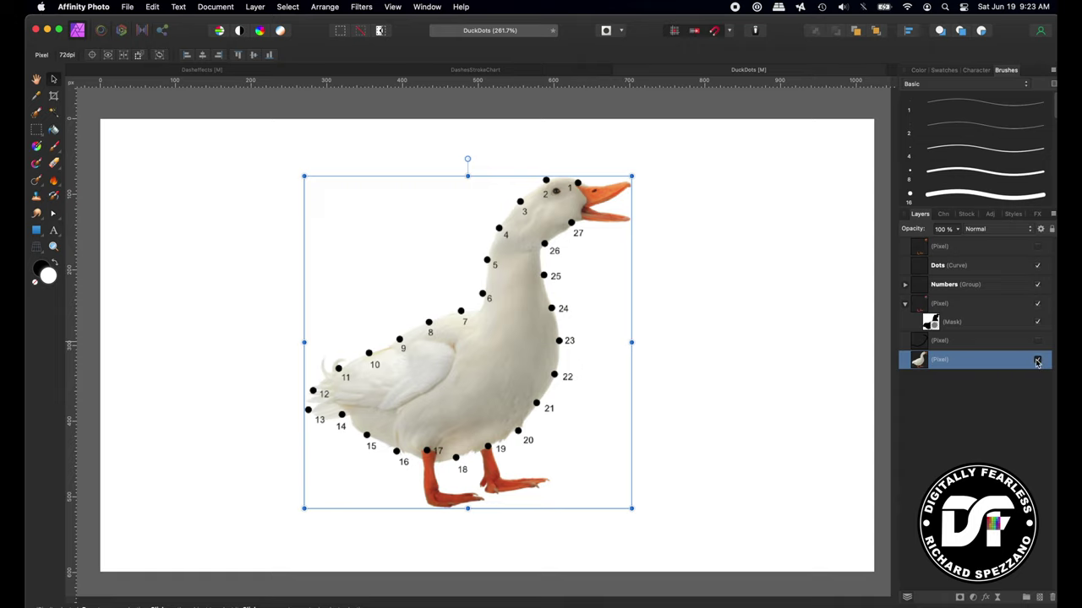
click(1038, 361)
click(818, 357)
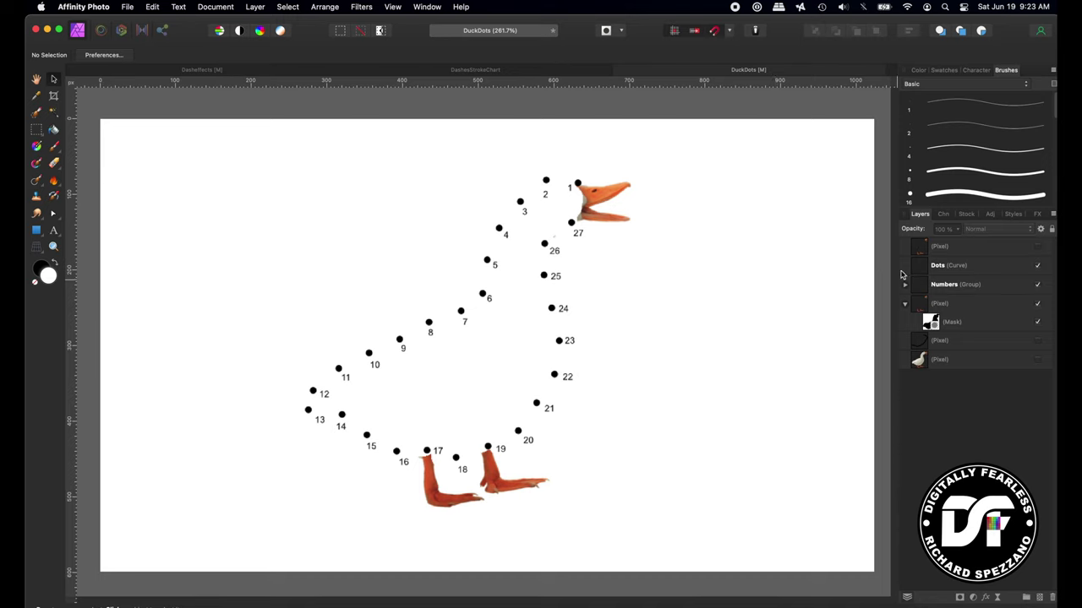
- Select every layer from the top down to the duck and group them with Cmd+G
click(936, 248)
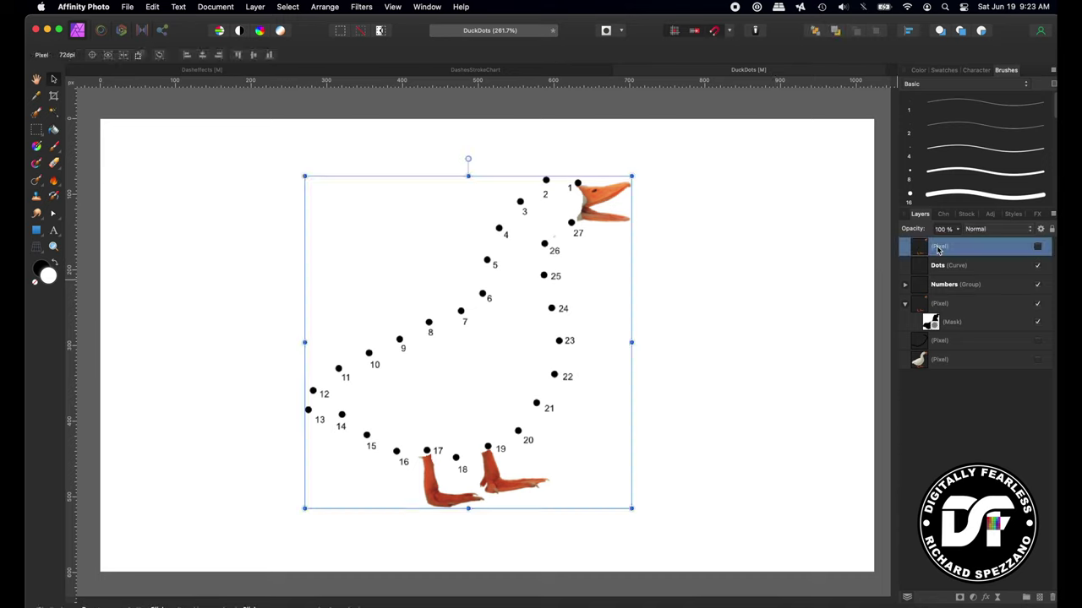
shift+click(938, 361)
key(super+g)
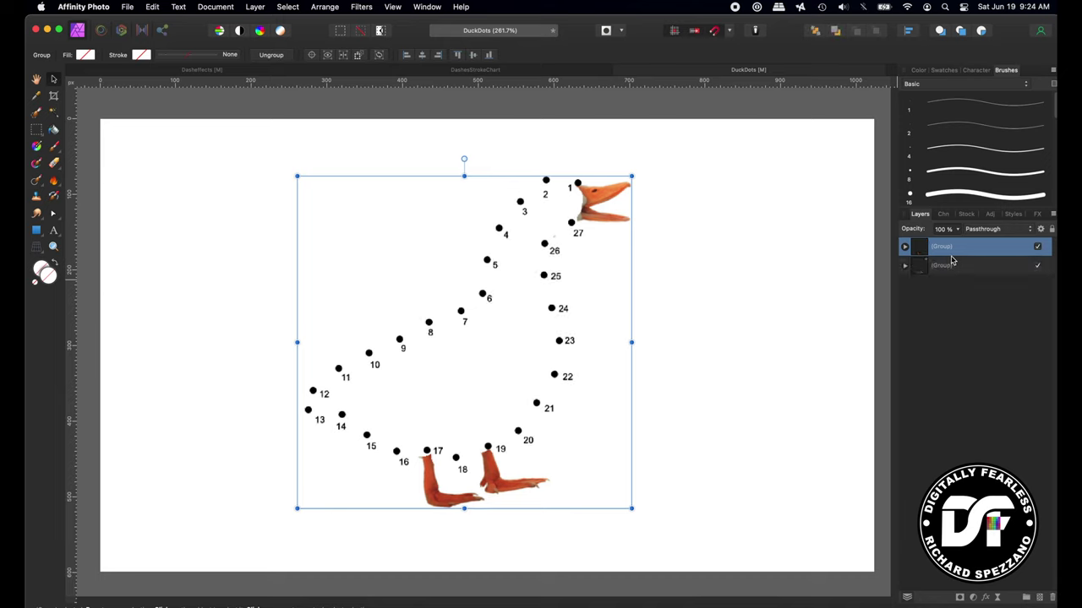
- Merge the visible duck group into one pixel layer and shift it slightly left
right_click(948, 249)
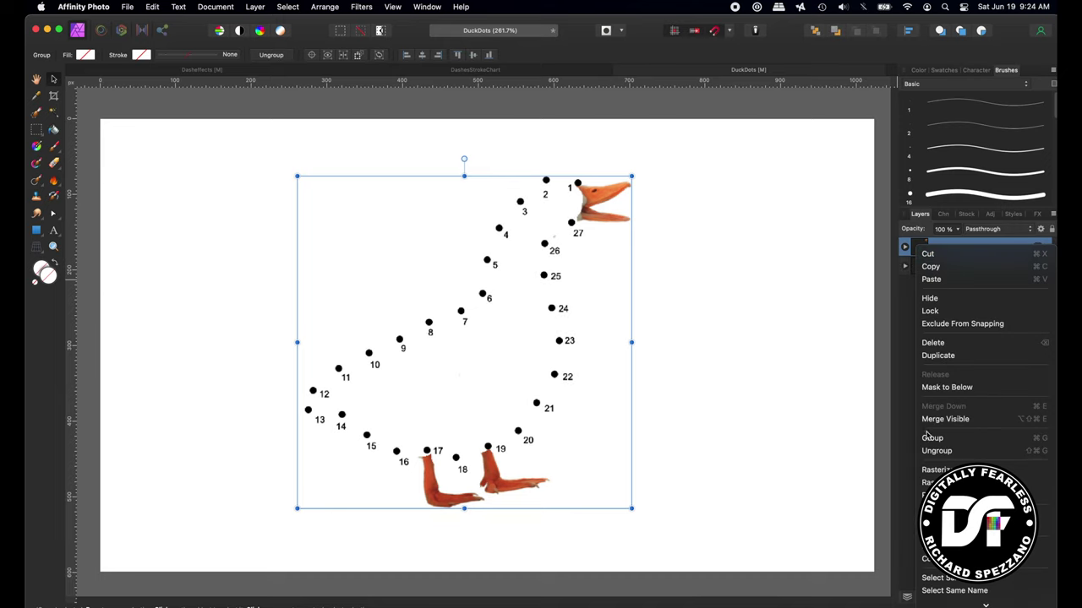
key(Escape)
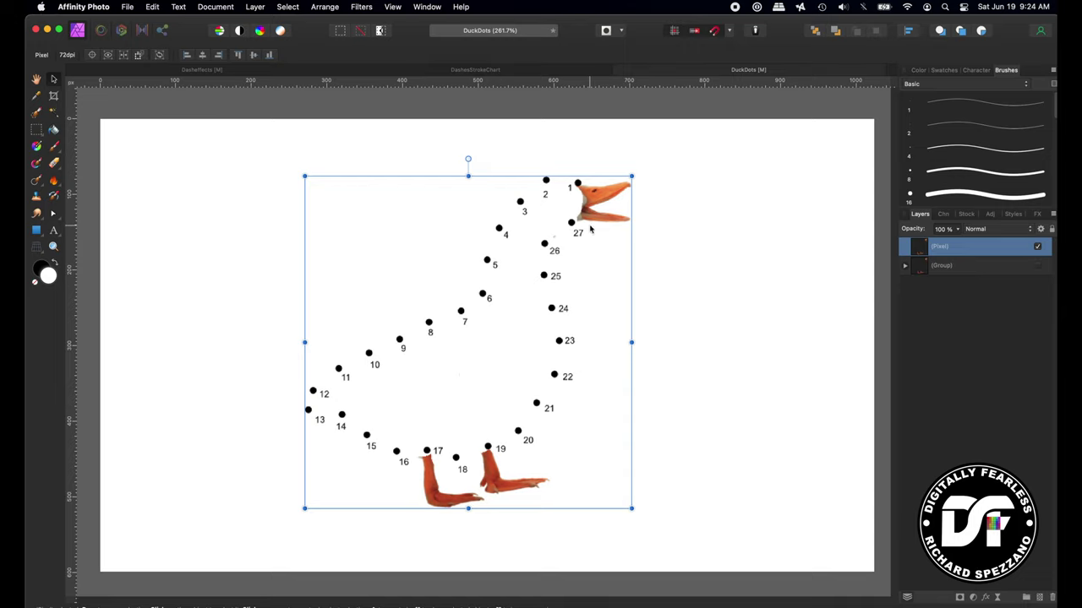
drag(587, 215, 526, 210)
mouse_move(407, 154)
mouse_down()
mouse_move(541, 188)
mouse_move(410, 133)
mouse_move(408, 152)
mouse_up()
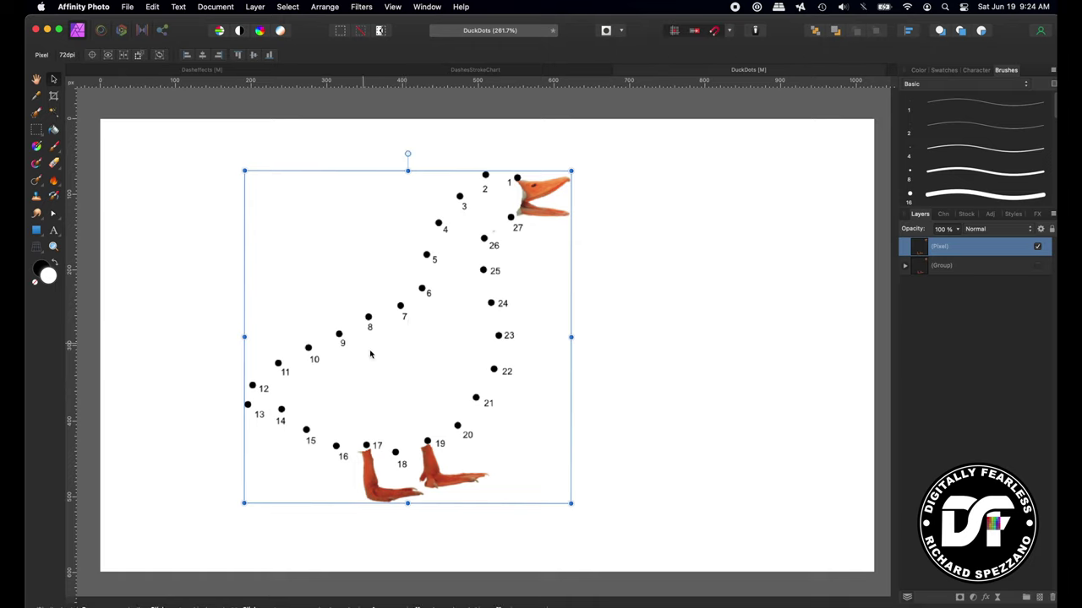